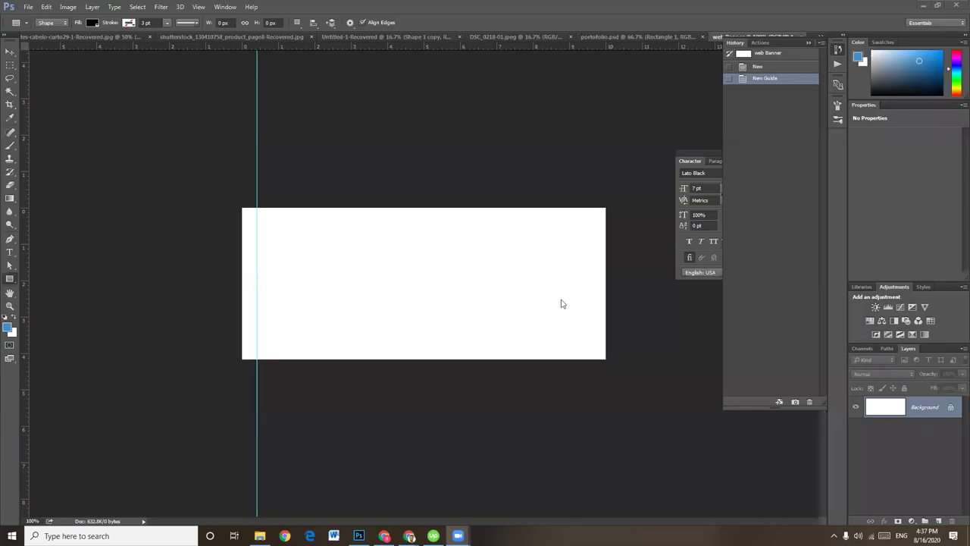
Place guides just inside the banner's top, bottom and right edges, nudging the right guide inward
{"action": "left_click_drag", "start_coordinate": [429, 46], "coordinate": [419, 222]}
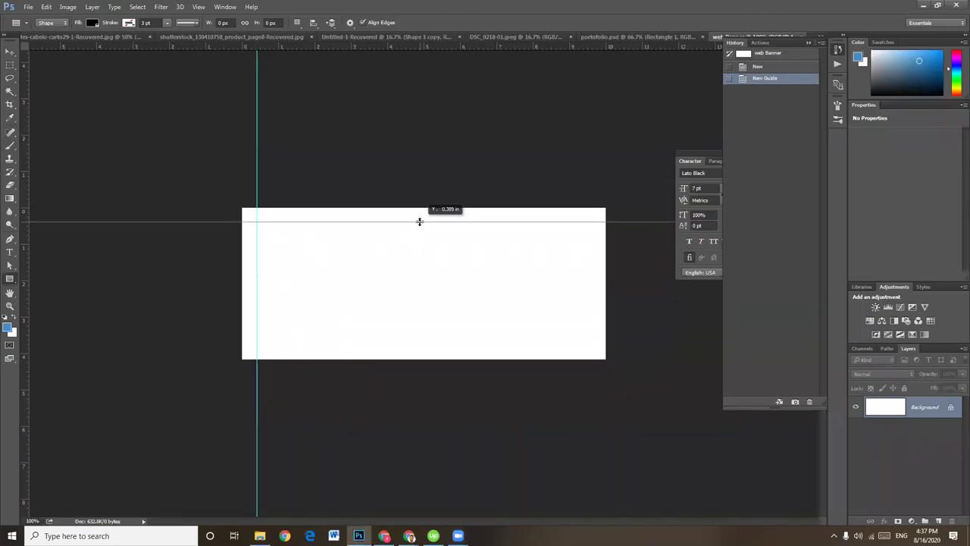
{"action": "left_click_drag", "start_coordinate": [419, 222], "coordinate": [419, 222]}
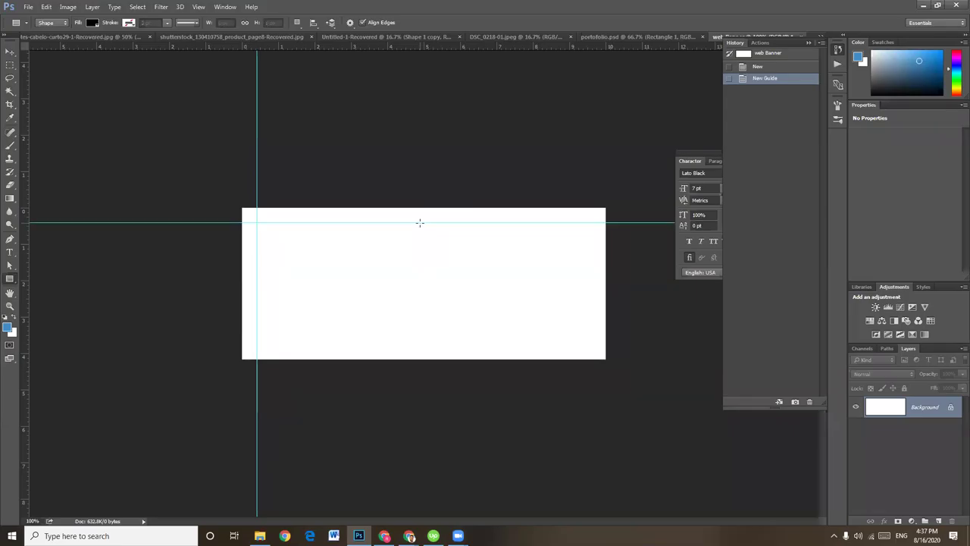
{"action": "left_click_drag", "start_coordinate": [25, 171], "coordinate": [592, 248]}
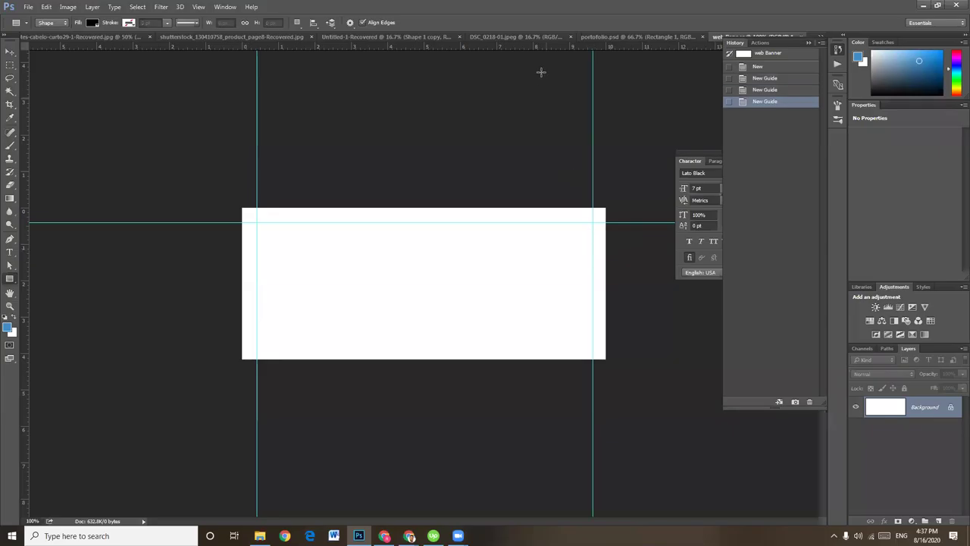
{"action": "left_click_drag", "start_coordinate": [530, 45], "coordinate": [565, 346]}
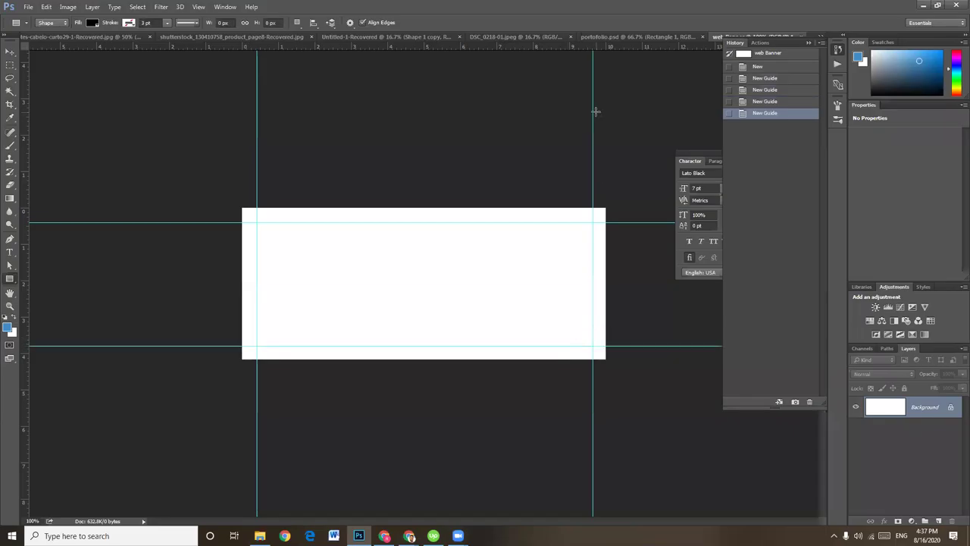
{"action": "left_click", "coordinate": [11, 52]}
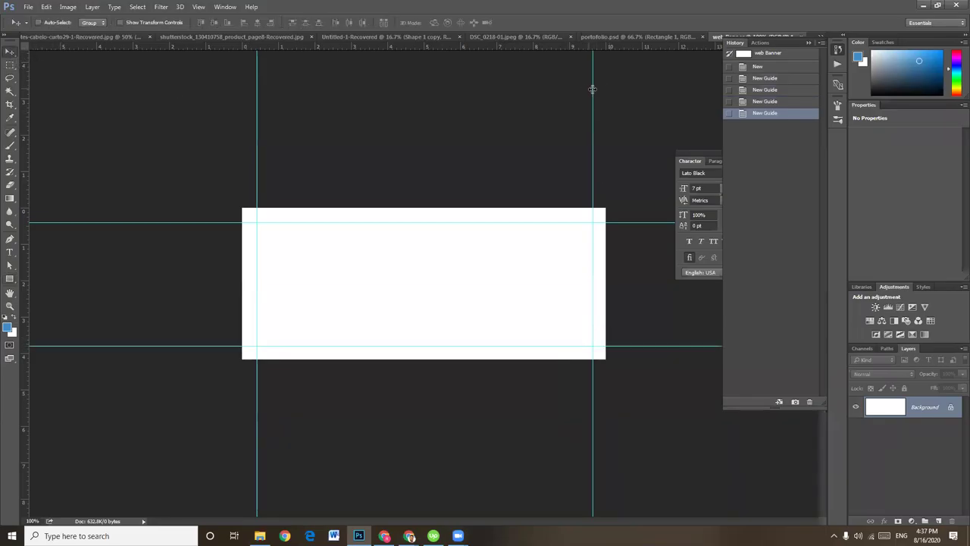
{"action": "left_click_drag", "start_coordinate": [592, 89], "coordinate": [590, 93]}
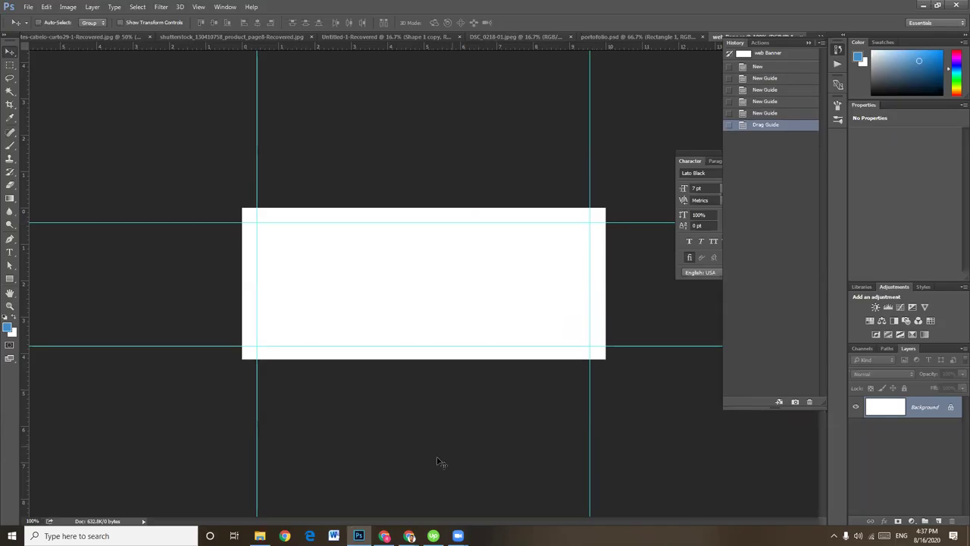
{"action": "left_click", "coordinate": [384, 536]}
{"action": "mouse_move", "coordinate": [409, 536]}
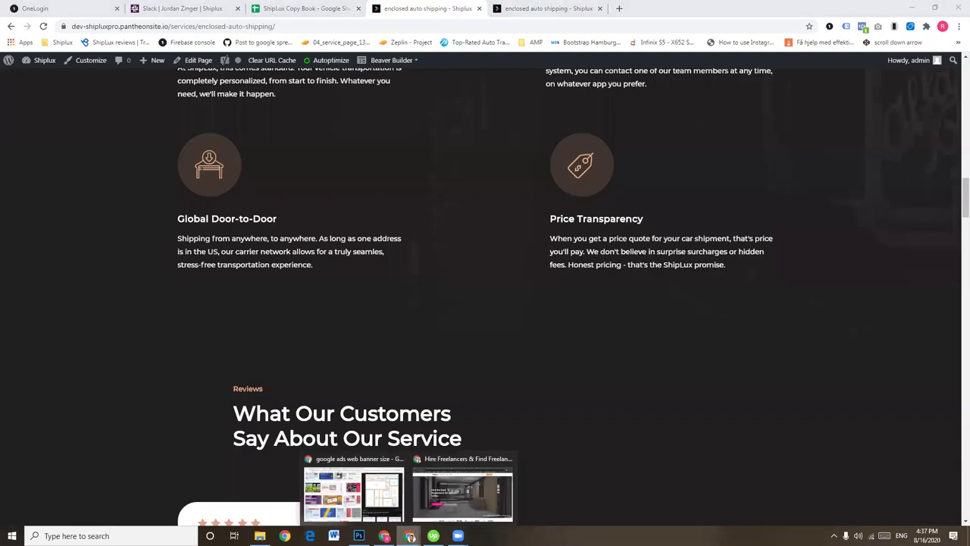
Replace the Chrome address with a Google search for 'glass frame'
{"action": "left_click", "coordinate": [382, 507]}
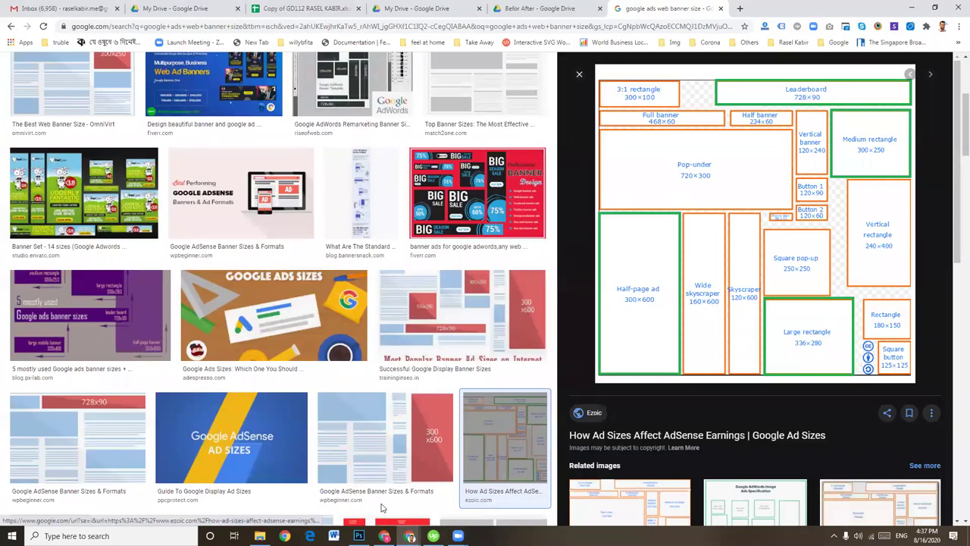
{"action": "left_click", "coordinate": [620, 26]}
{"action": "key", "text": "BackSpace"}
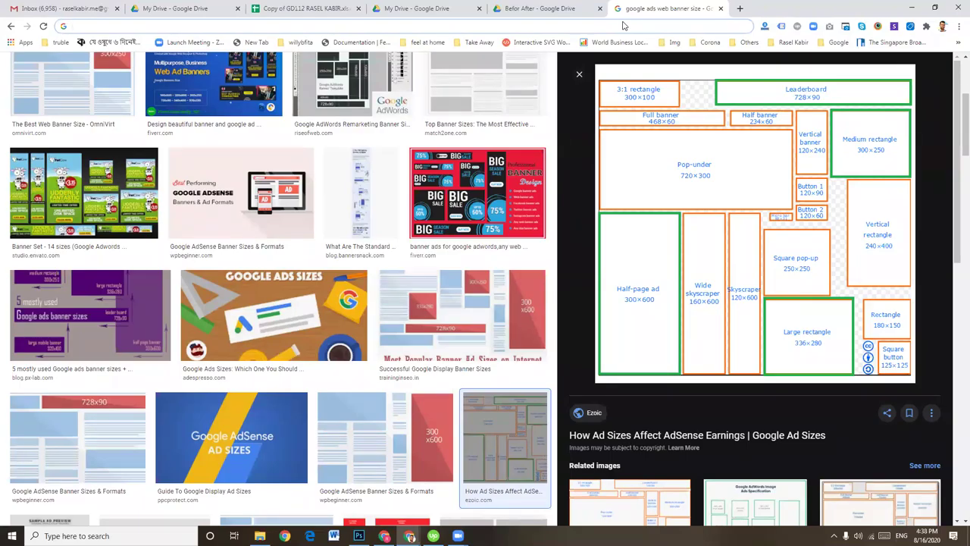
{"action": "type", "text": "glass+"}
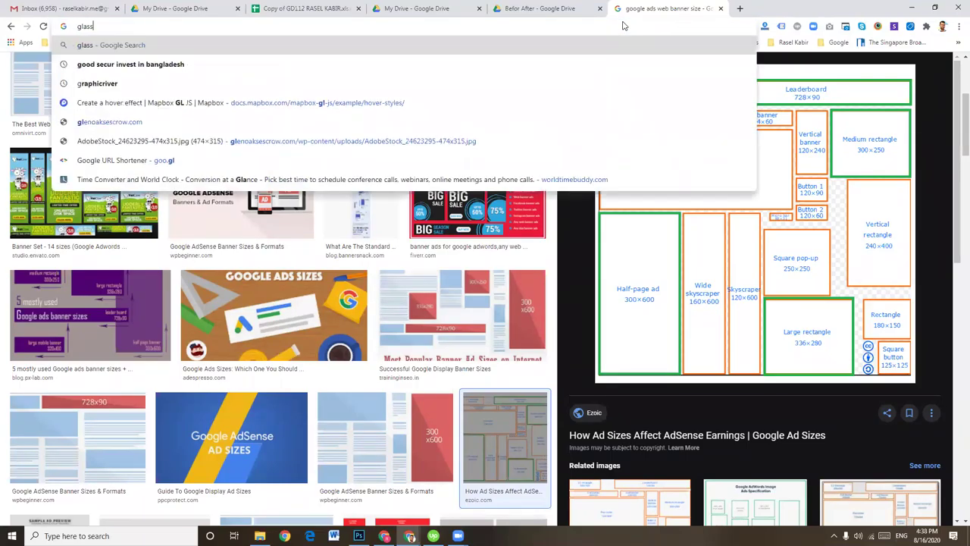
{"action": "type", "text": "fram"}
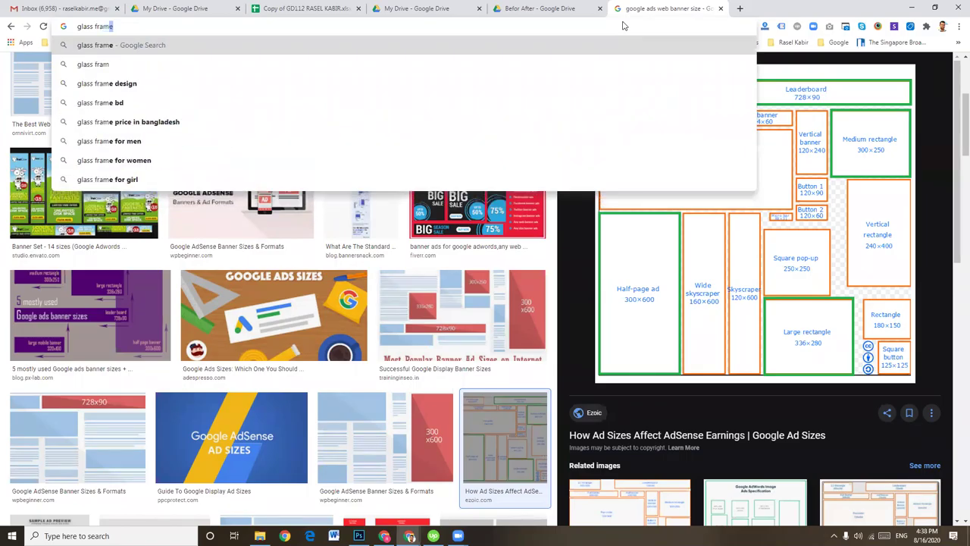
{"action": "type", "text": "e"}
{"action": "key", "text": "Return"}
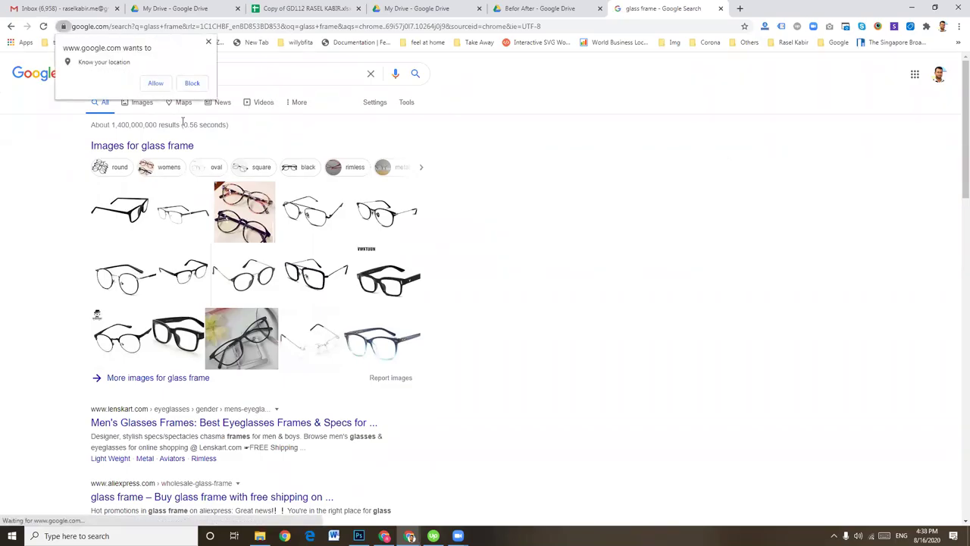
Copy the image address of the black glasses with gold arms from Google Images
{"action": "left_click", "coordinate": [146, 107]}
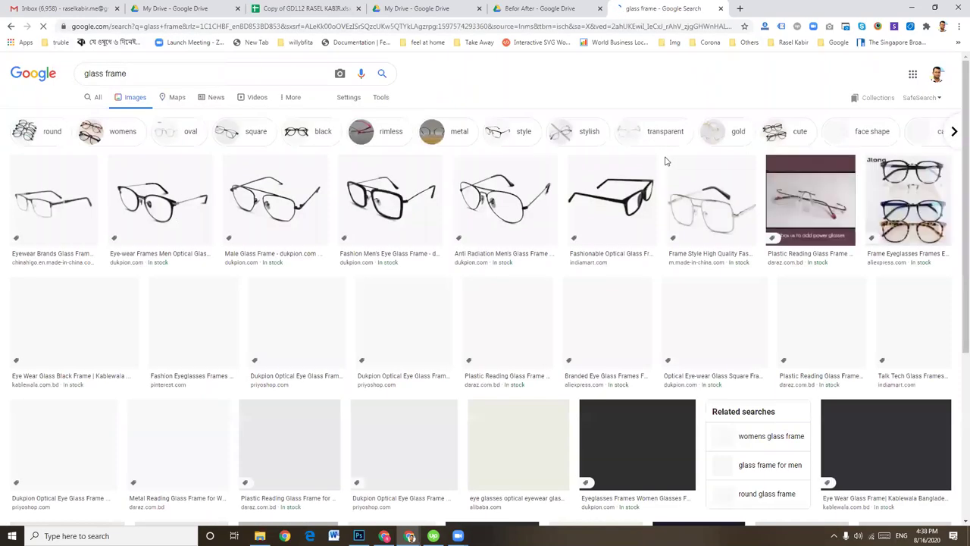
{"action": "scroll", "coordinate": [664, 227], "scroll_direction": "down", "scroll_amount": 2}
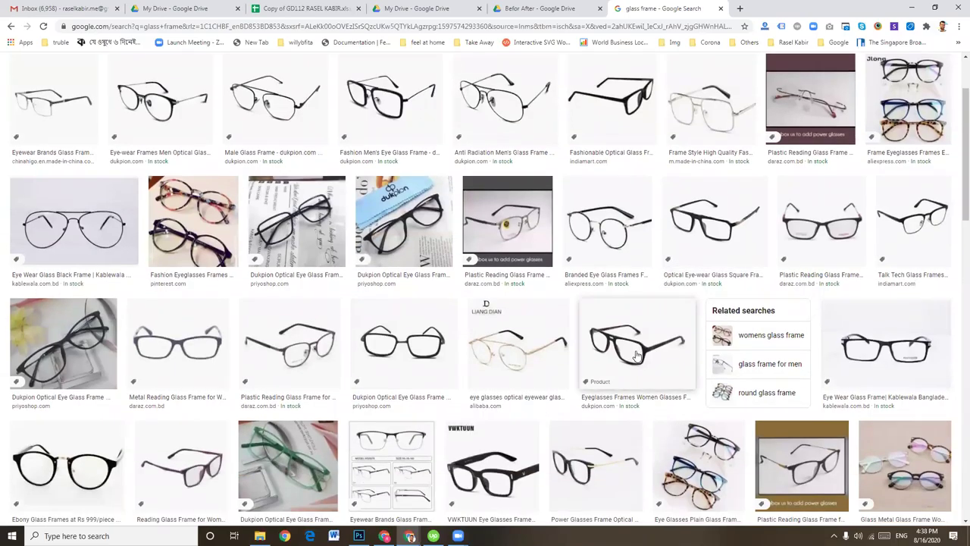
{"action": "scroll", "coordinate": [637, 354], "scroll_direction": "down", "scroll_amount": 1}
{"action": "left_click", "coordinate": [601, 388]}
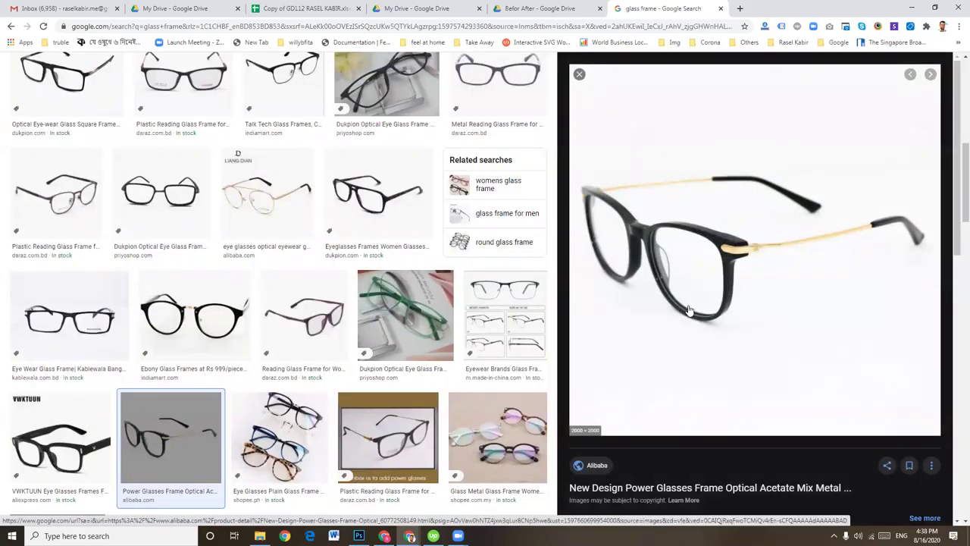
{"action": "right_click", "coordinate": [771, 282]}
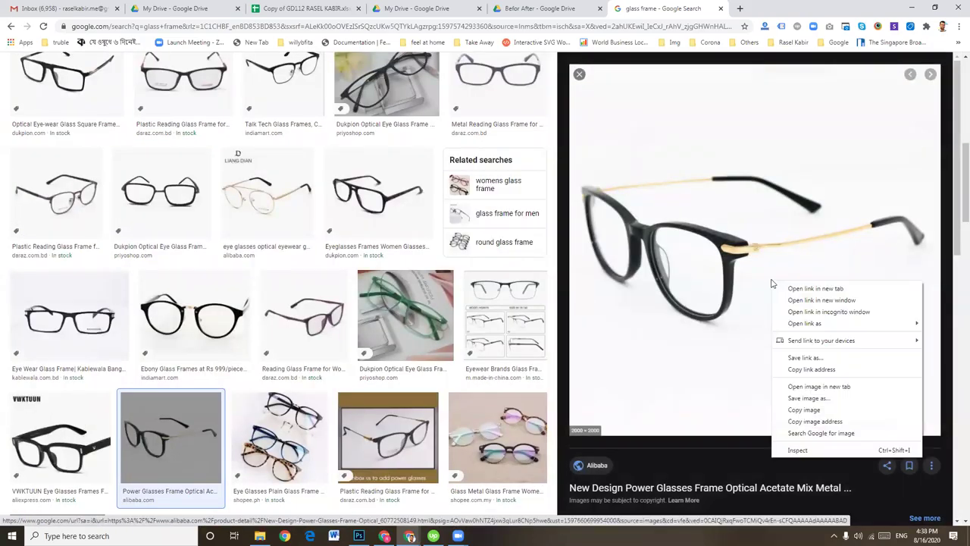
{"action": "left_click", "coordinate": [824, 421]}
{"action": "key", "text": "ctrl+t"}
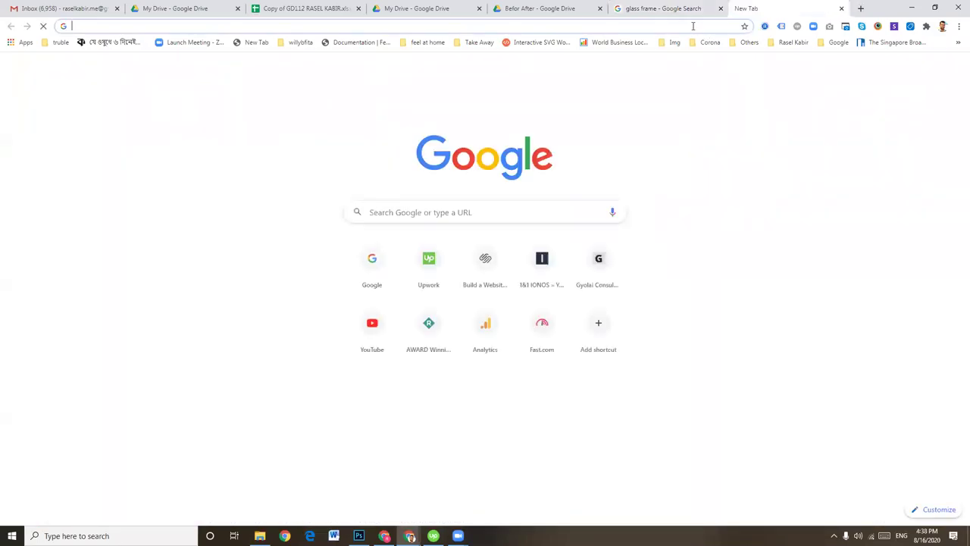
Load the glasses image in the new tab, copy it and paste it into the banner
{"action": "right_click", "coordinate": [694, 25]}
{"action": "left_click", "coordinate": [732, 105]}
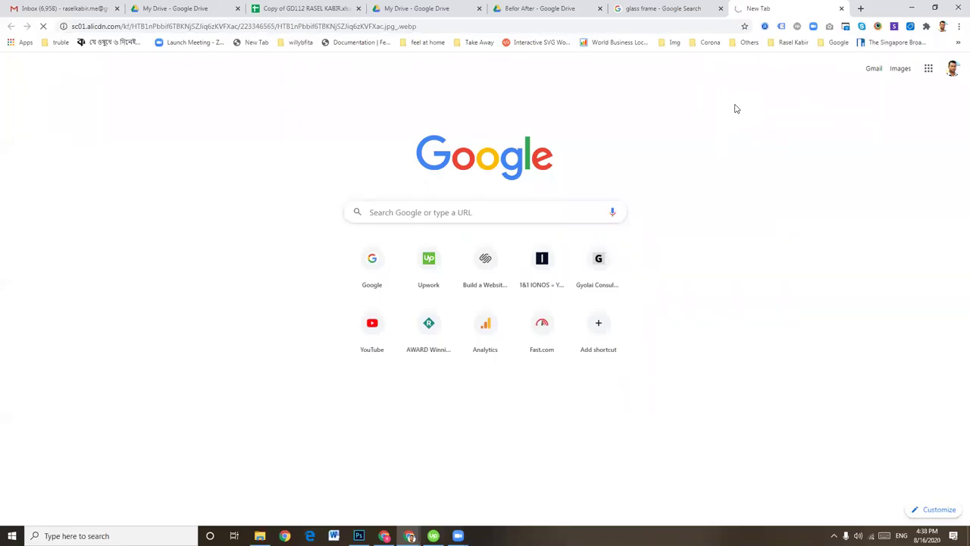
{"action": "left_click", "coordinate": [401, 245]}
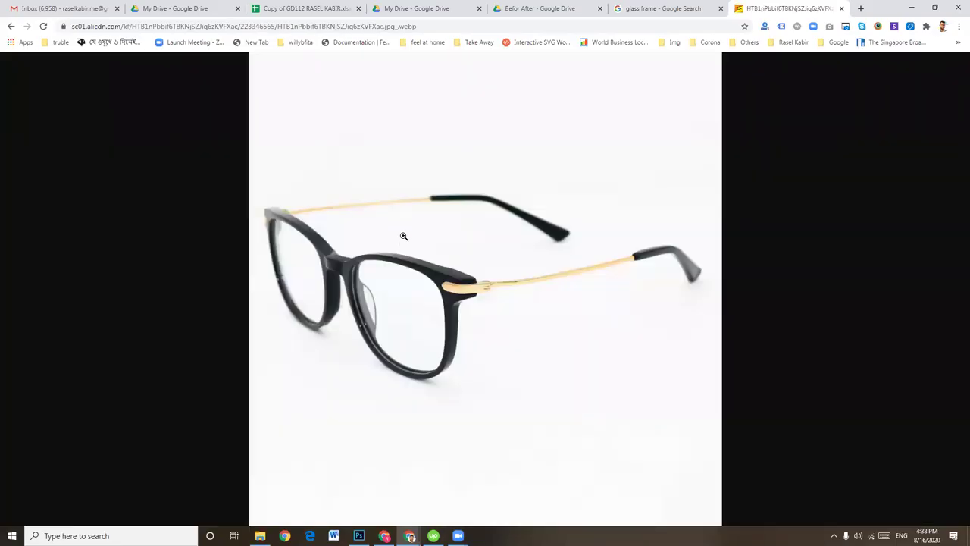
{"action": "right_click", "coordinate": [429, 298]}
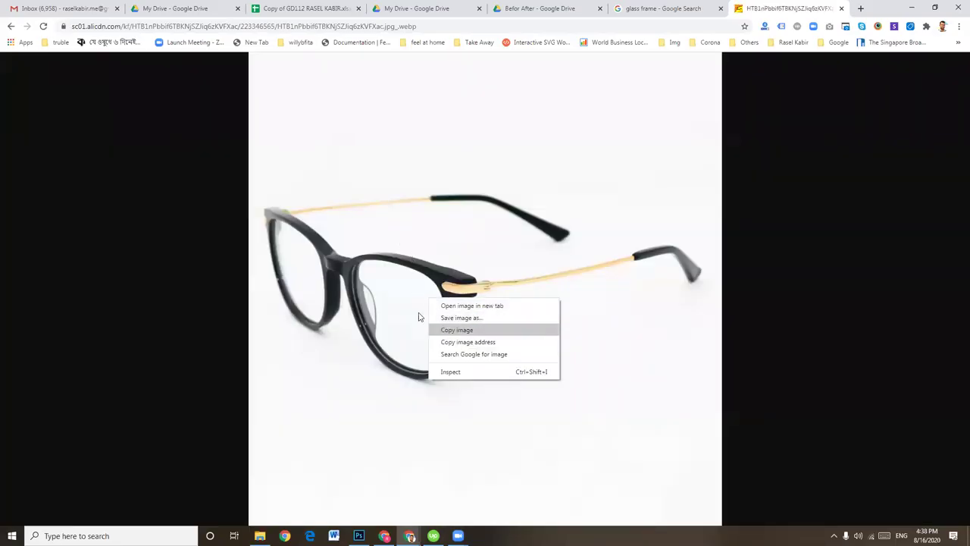
{"action": "right_click", "coordinate": [453, 220]}
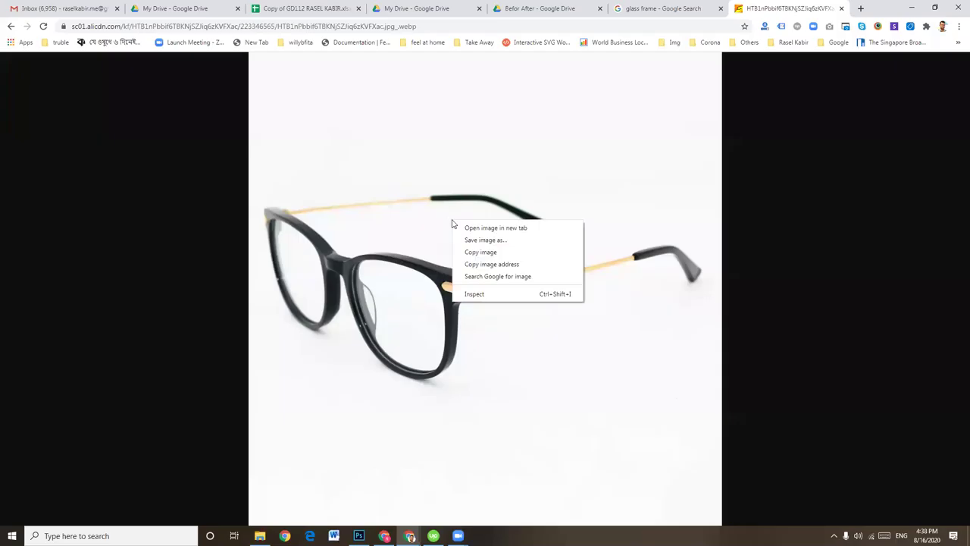
{"action": "left_click", "coordinate": [490, 253]}
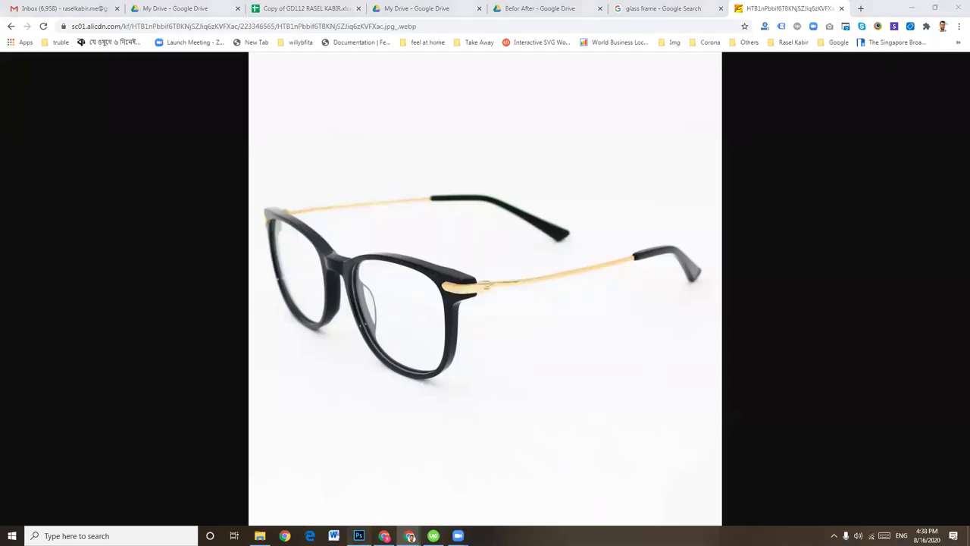
{"action": "left_click", "coordinate": [358, 536]}
{"action": "key", "text": "ctrl+v"}
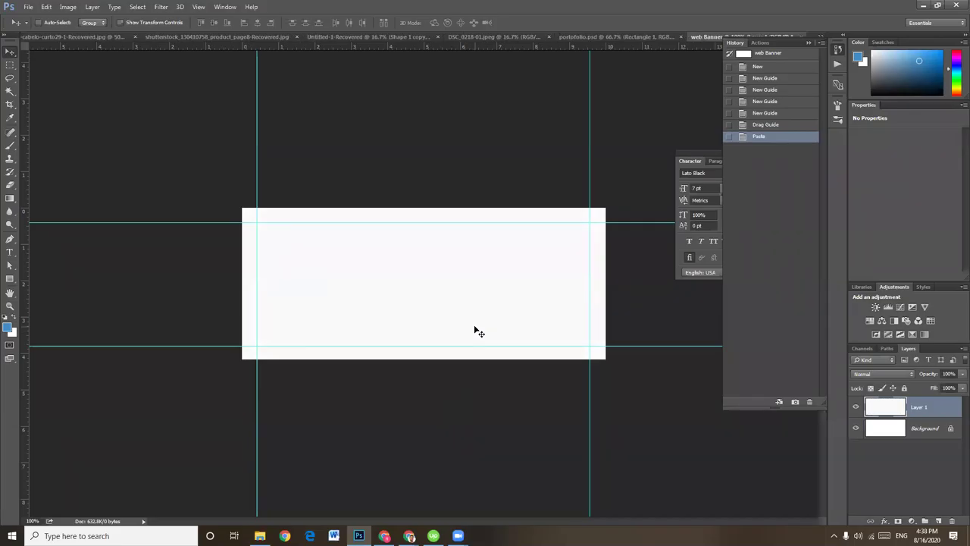
Save the glasses photo from Chrome to disk as a .webp file
{"action": "left_click", "coordinate": [923, 5]}
{"action": "right_click", "coordinate": [536, 247]}
{"action": "left_click", "coordinate": [574, 267]}
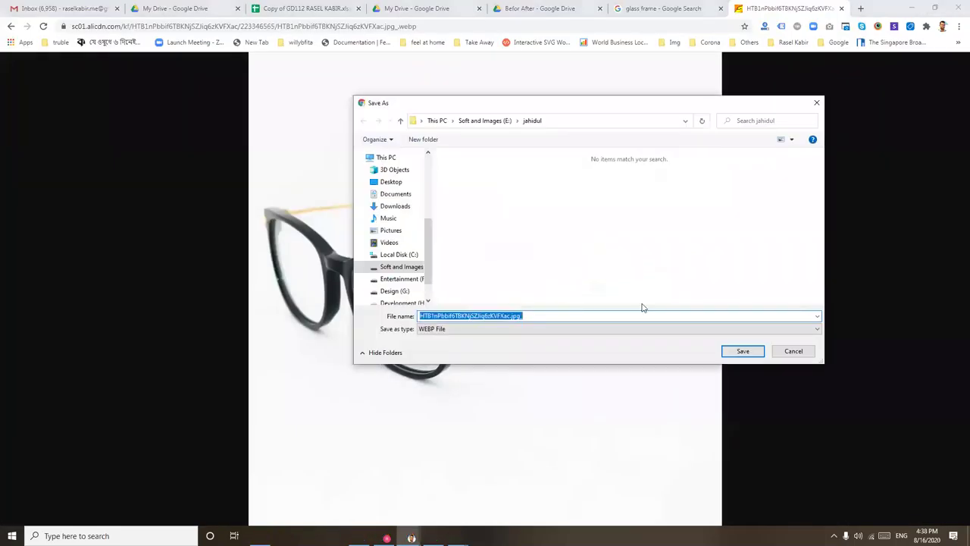
{"action": "left_click", "coordinate": [751, 354]}
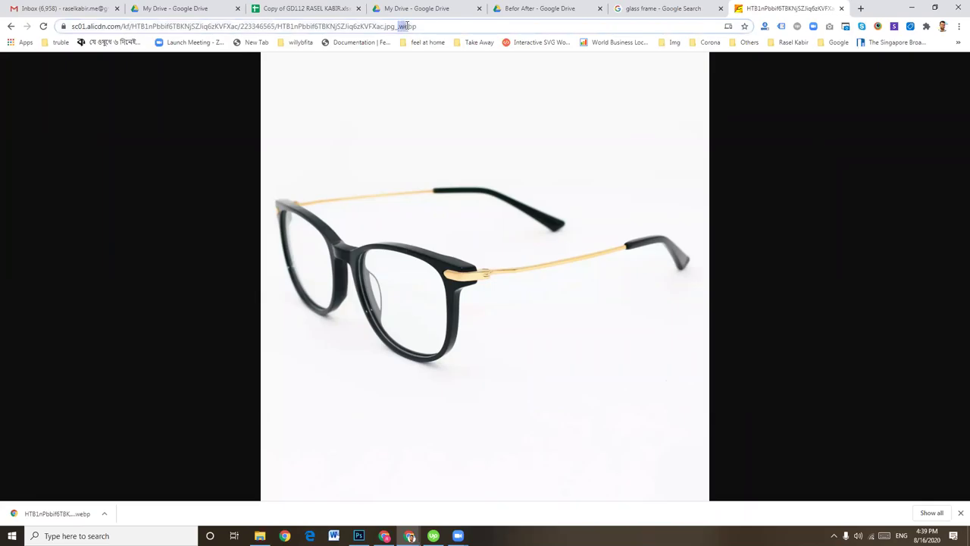
Strip the .webp ending from the image address to load the photo as a JPG
{"action": "left_click_drag", "start_coordinate": [407, 26], "coordinate": [597, 30]}
{"action": "left_click", "coordinate": [415, 26]}
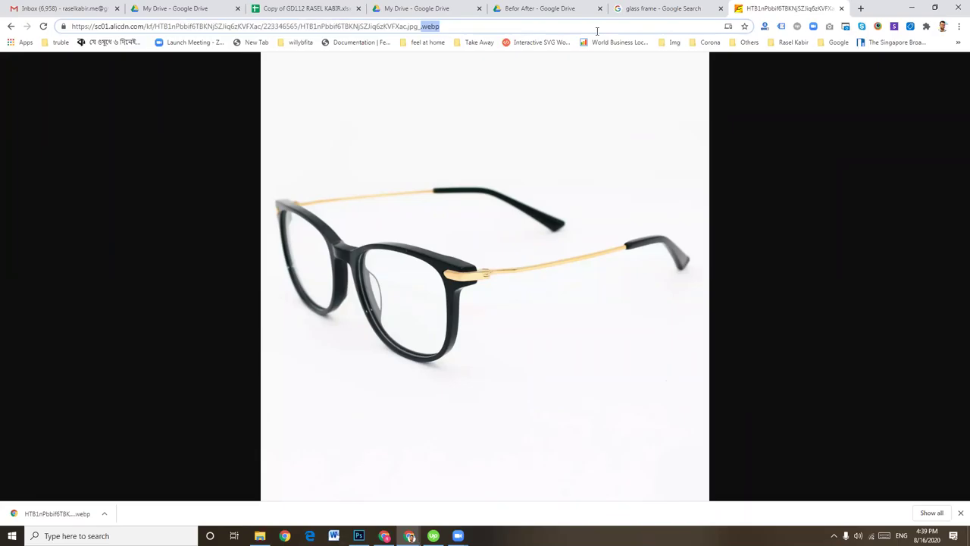
{"action": "key", "text": "BackSpace"}
{"action": "key", "text": "Return"}
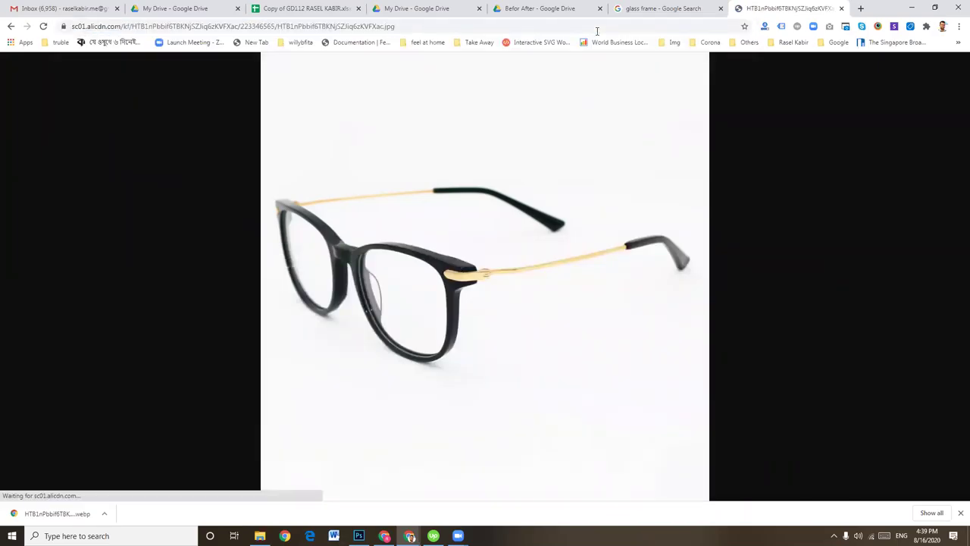
{"action": "left_click", "coordinate": [418, 238]}
{"action": "left_click", "coordinate": [419, 237]}
Save the JPG glasses photo to disk
{"action": "right_click", "coordinate": [419, 237]}
{"action": "left_click", "coordinate": [452, 255]}
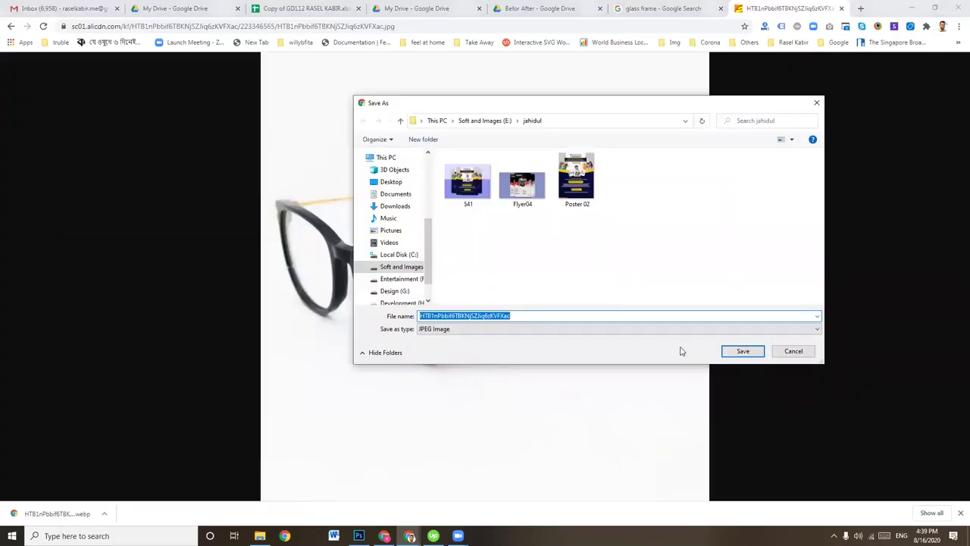
{"action": "left_click", "coordinate": [740, 353]}
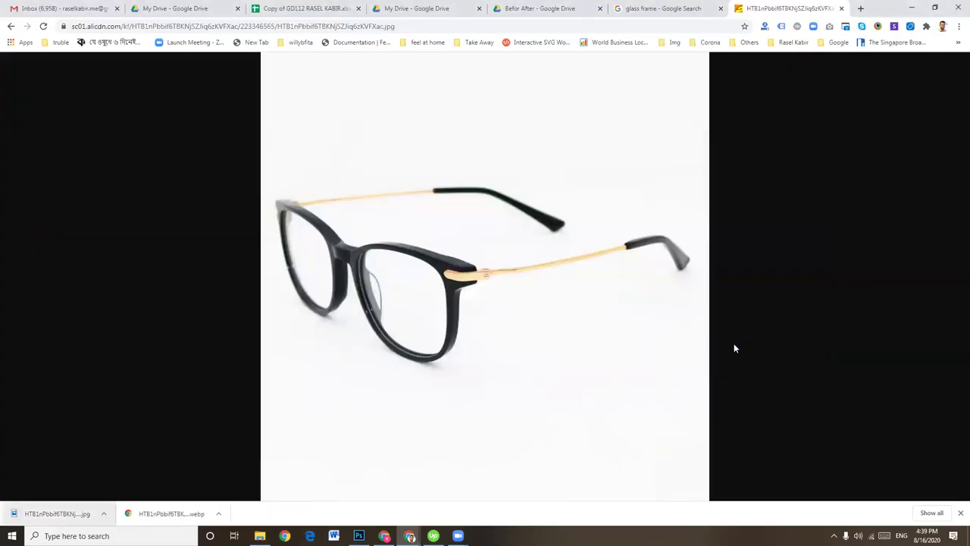
Open the downloaded glasses JPG in Photoshop and unlock its Background as Layer 0
{"action": "left_click", "coordinate": [359, 535]}
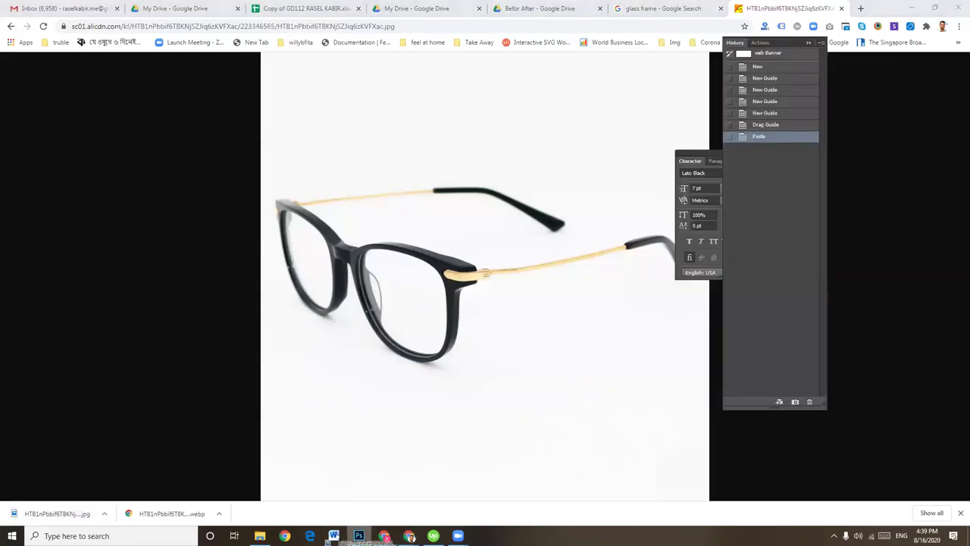
{"action": "left_click_drag", "start_coordinate": [359, 535], "coordinate": [717, 13]}
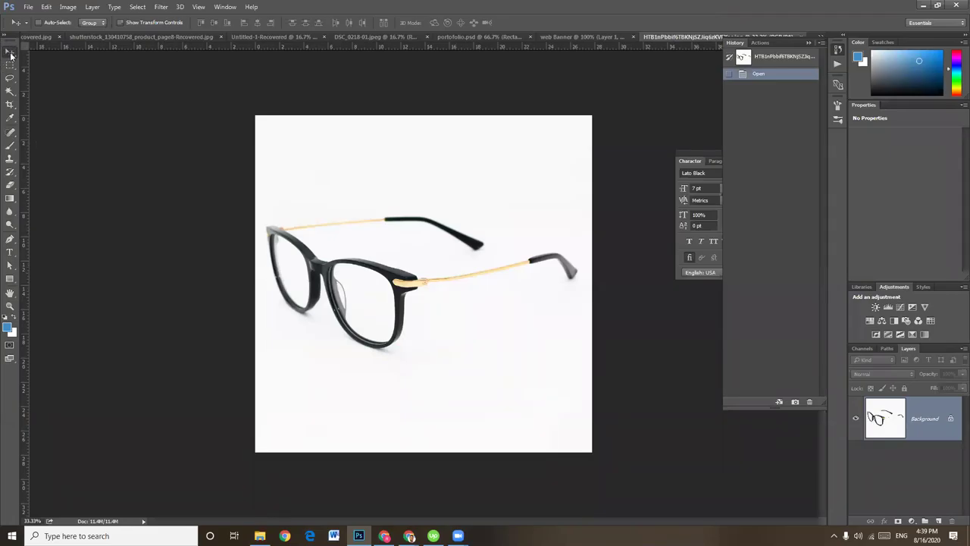
{"action": "double_click", "coordinate": [945, 416]}
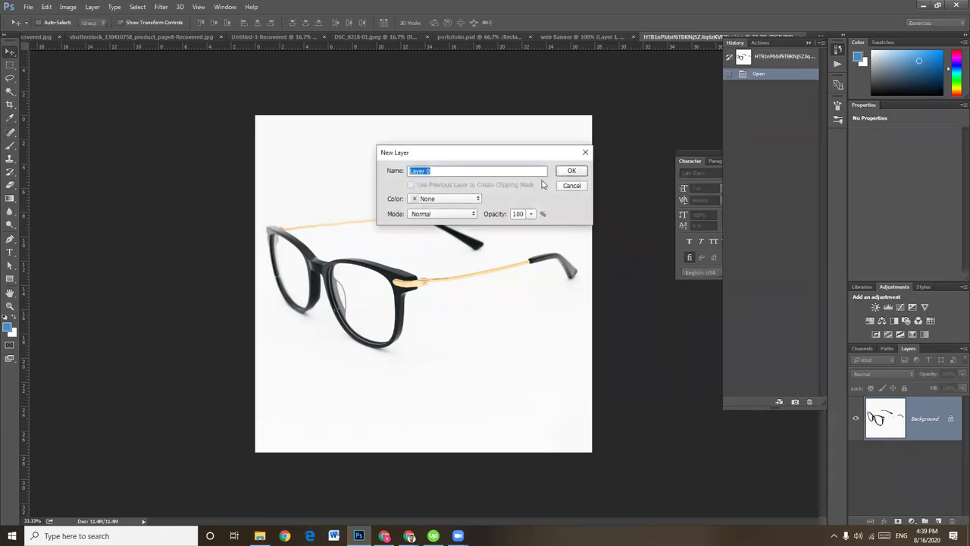
{"action": "left_click", "coordinate": [570, 170]}
{"action": "left_click_drag", "start_coordinate": [390, 292], "coordinate": [411, 282]}
{"action": "left_click_drag", "start_coordinate": [651, 117], "coordinate": [577, 39]}
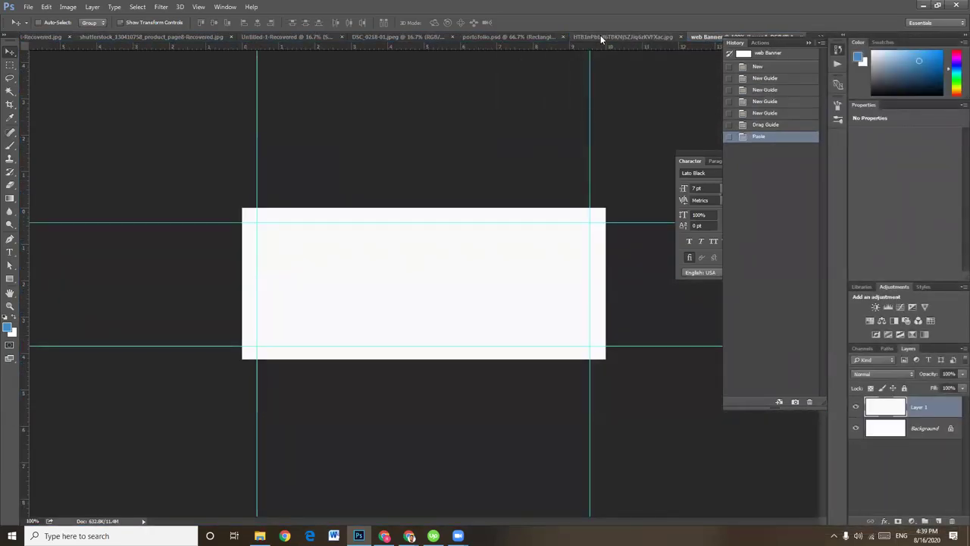
Drag the glasses layer from the photo document into the web Banner
{"action": "left_click", "coordinate": [600, 35]}
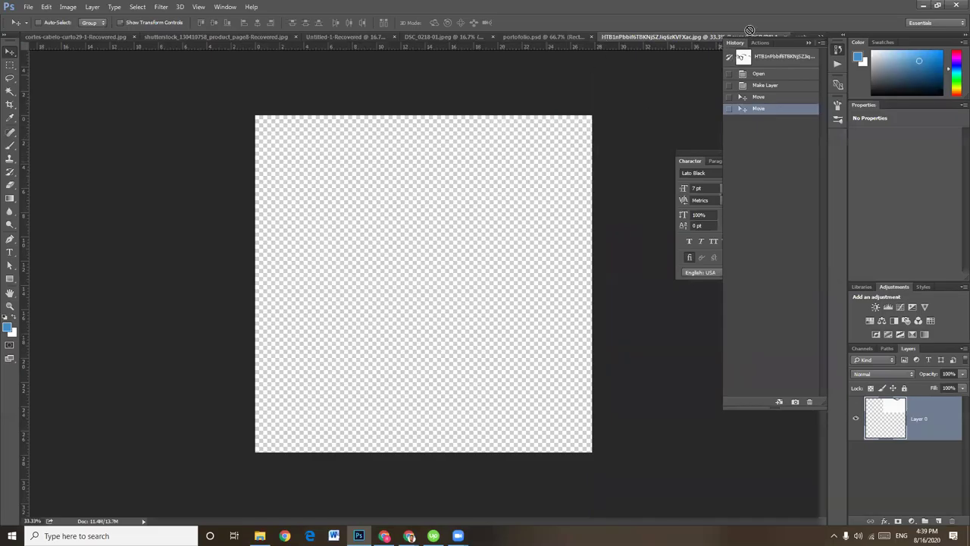
{"action": "left_click_drag", "start_coordinate": [788, 45], "coordinate": [820, 127]}
{"action": "mouse_move", "coordinate": [496, 156]}
{"action": "left_mouse_down"}
{"action": "mouse_move", "coordinate": [803, 35]}
{"action": "mouse_move", "coordinate": [465, 268]}
{"action": "left_mouse_up"}
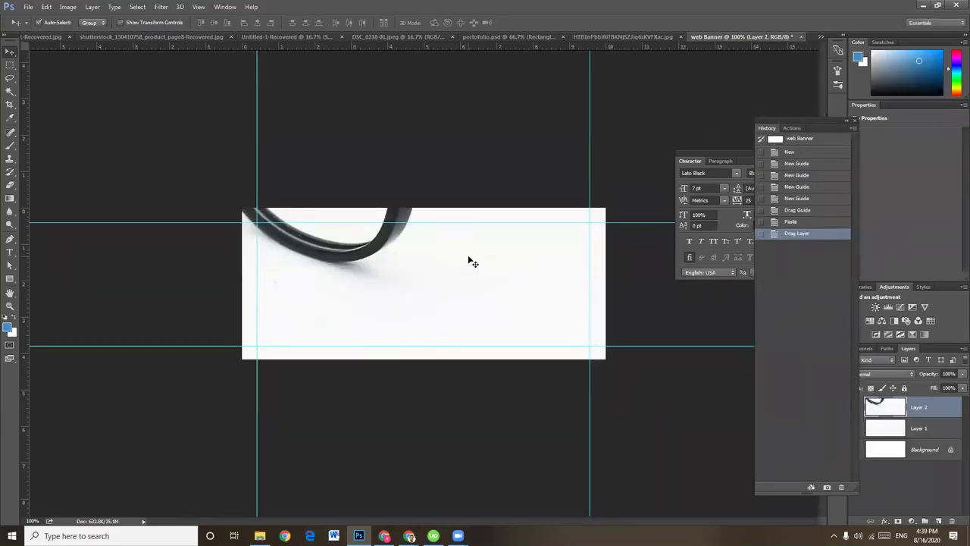
Scale the glasses photo down and move it to sit inside the banner
{"action": "key", "text": "ctrl+t"}
{"action": "key", "text": "ctrl+minus"}
{"action": "key", "text": "ctrl+minus"}
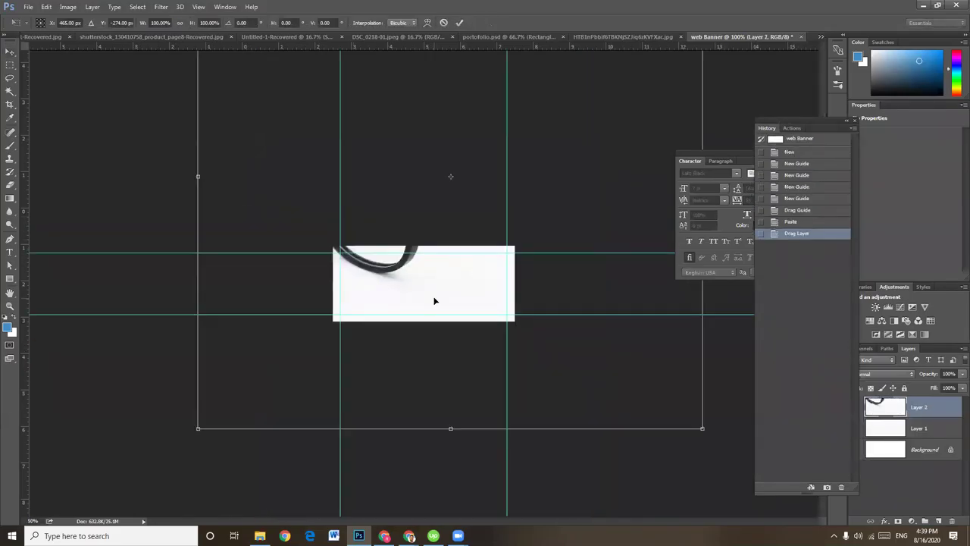
{"action": "key", "text": "ctrl+minus"}
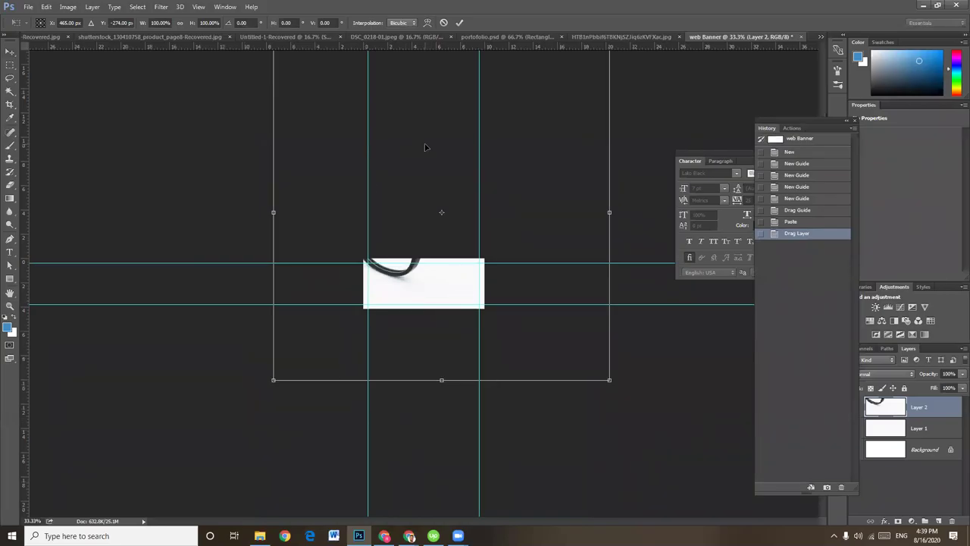
{"action": "key", "text": "ctrl+minus"}
{"action": "left_click_drag", "start_coordinate": [348, 164], "coordinate": [423, 237]}
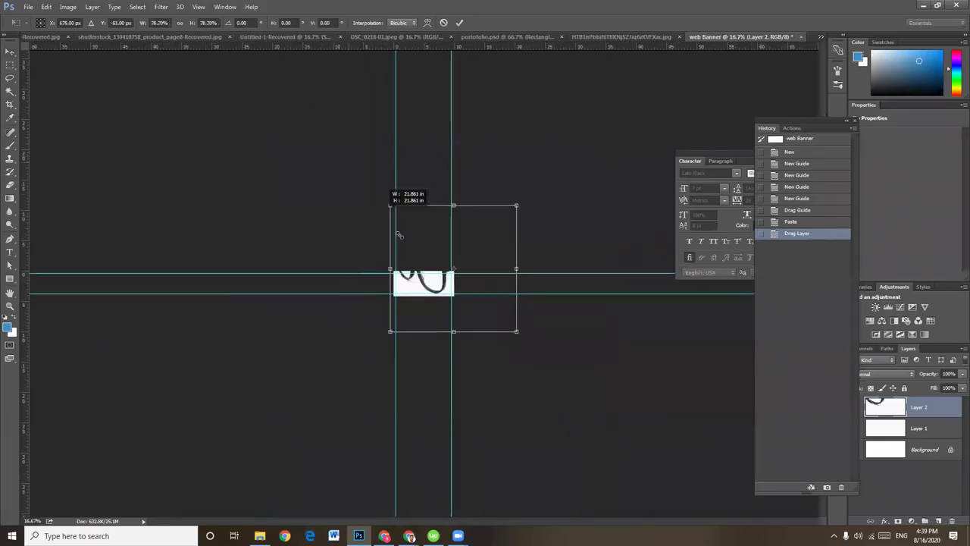
{"action": "left_click_drag", "start_coordinate": [516, 332], "coordinate": [470, 285]}
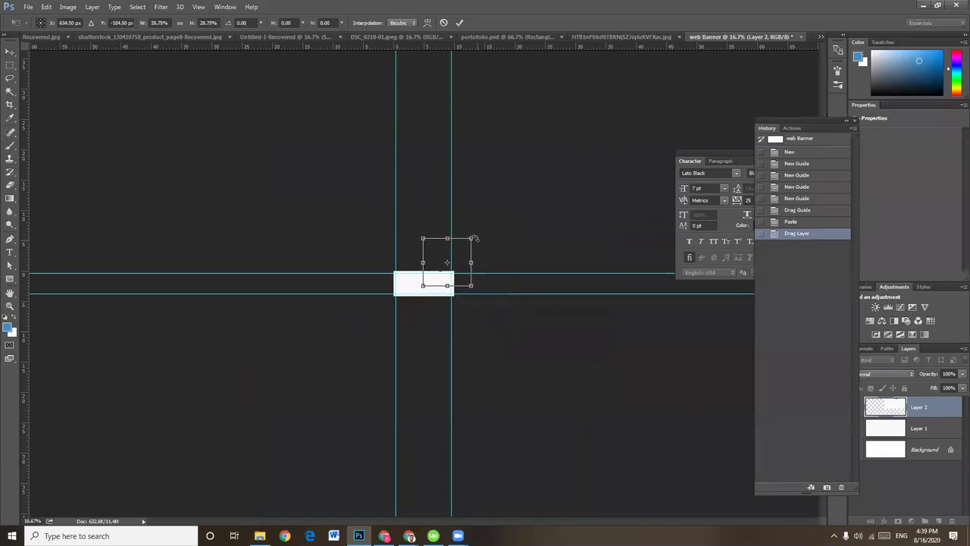
{"action": "left_click_drag", "start_coordinate": [472, 237], "coordinate": [462, 250]}
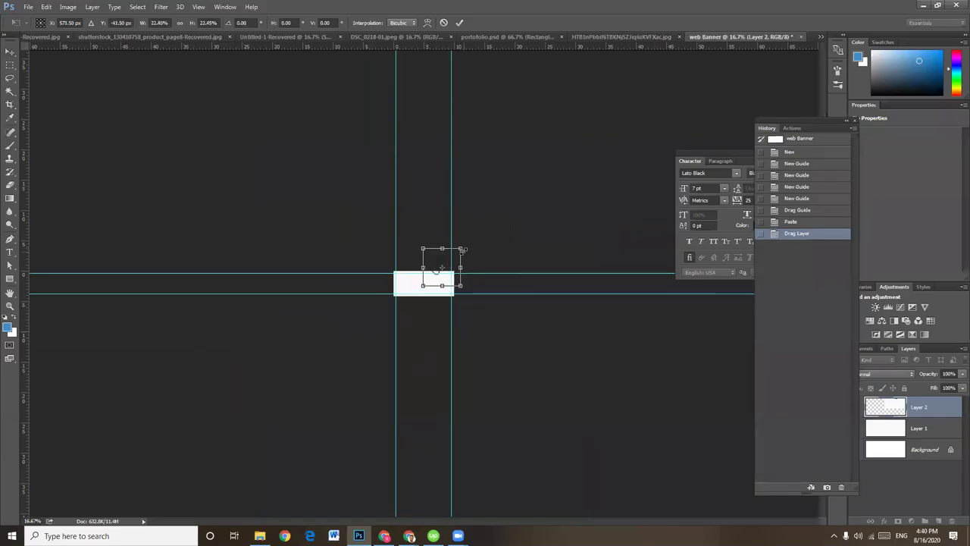
{"action": "key", "text": "Return"}
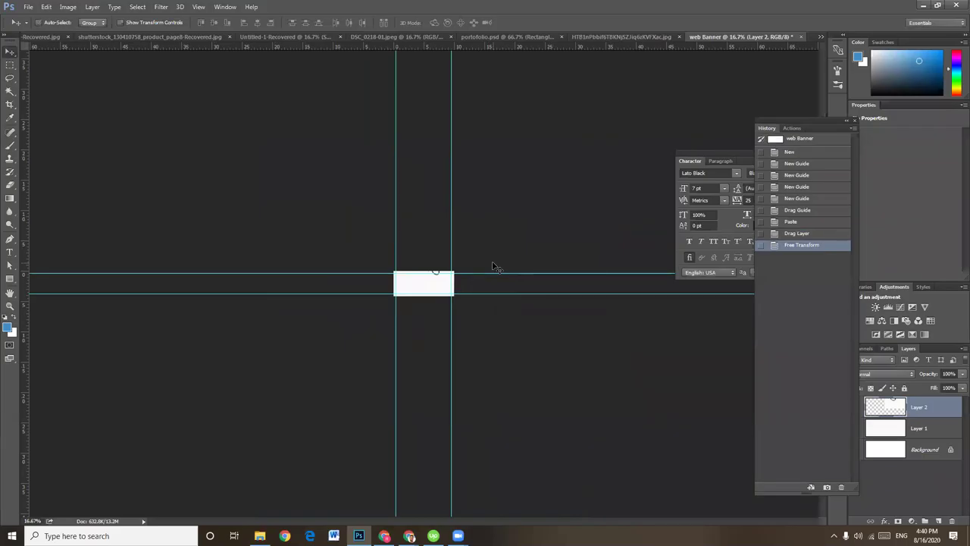
{"action": "key", "text": "ctrl+plus"}
{"action": "key", "text": "ctrl+plus"}
{"action": "key", "text": "ctrl+plus"}
{"action": "left_click_drag", "start_coordinate": [444, 276], "coordinate": [416, 311]}
{"action": "key", "text": "ctrl+plus"}
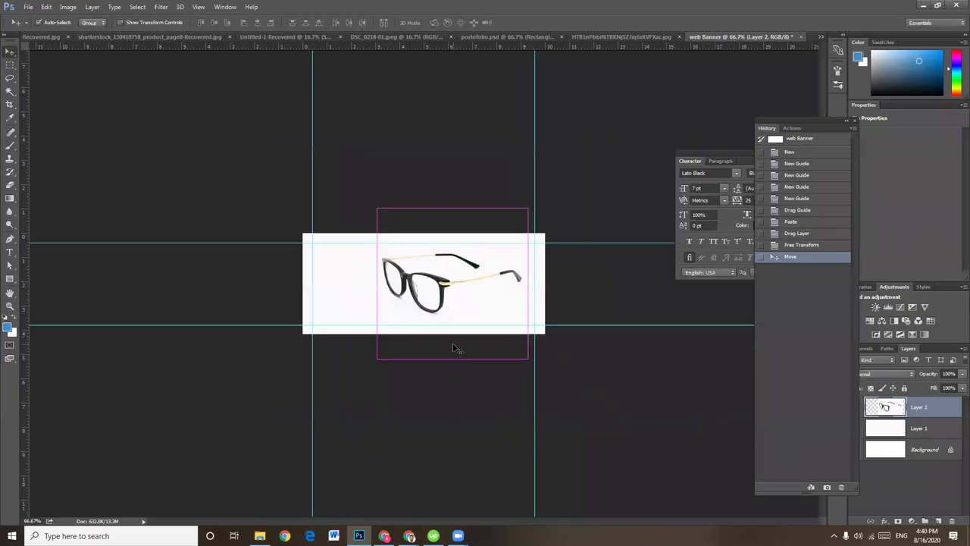
{"action": "key", "text": "ctrl+plus"}
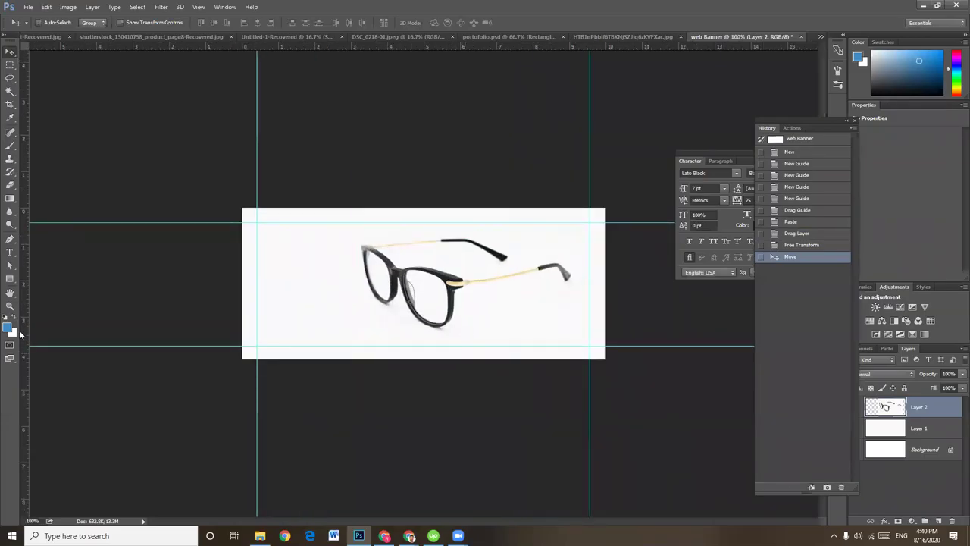
Draw a closed four-point Pen shape around the banner's lower-right corner
{"action": "left_click", "coordinate": [10, 280]}
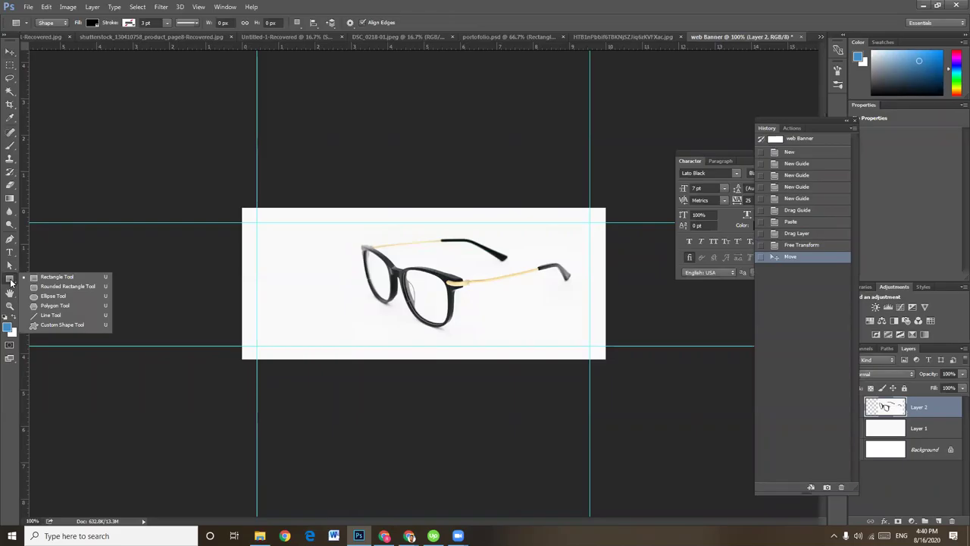
{"action": "left_click", "coordinate": [10, 281]}
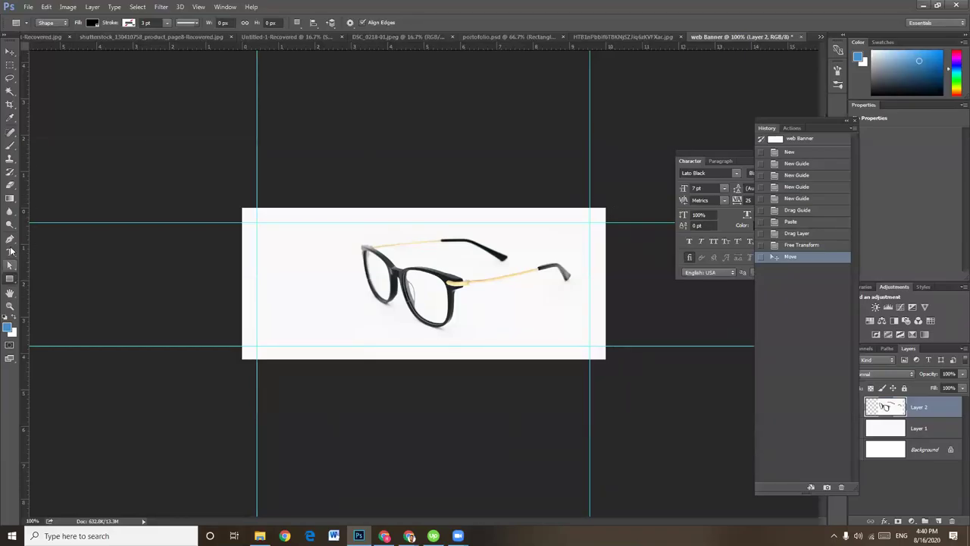
{"action": "left_click", "coordinate": [9, 239]}
{"action": "left_click", "coordinate": [614, 202]}
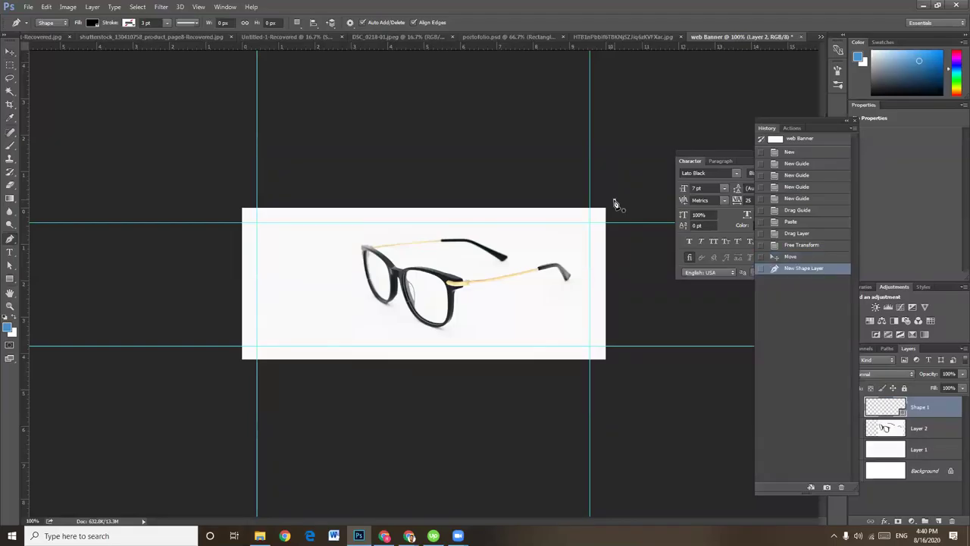
{"action": "left_click", "coordinate": [317, 378]}
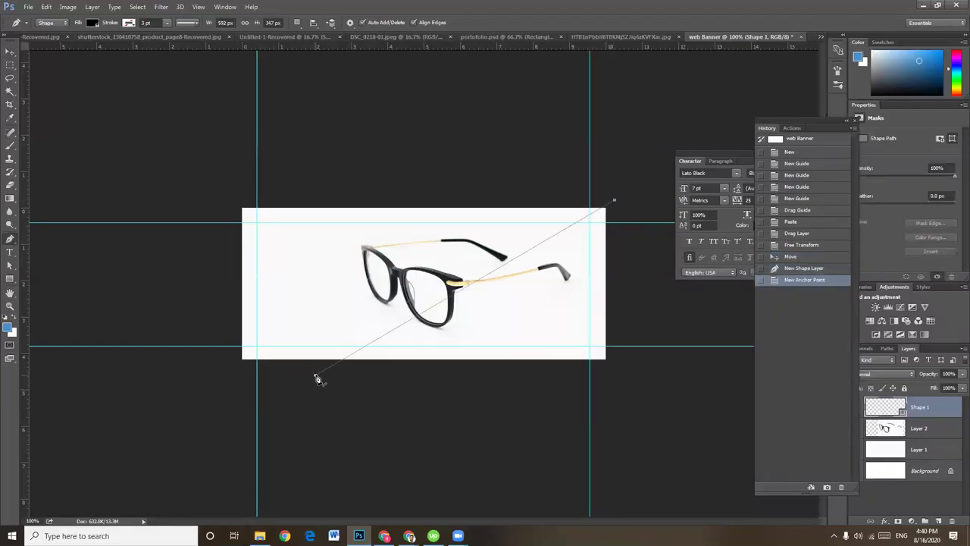
{"action": "left_click", "coordinate": [647, 395]}
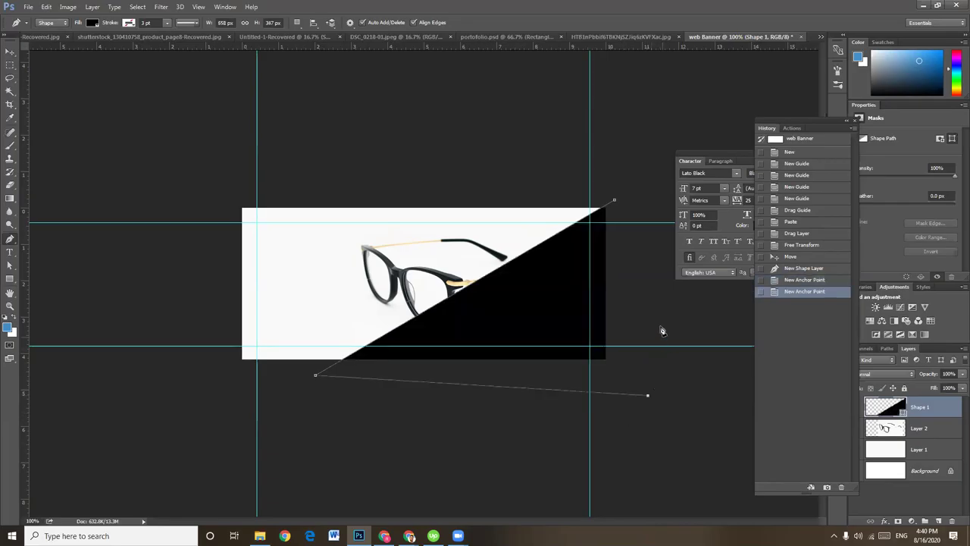
{"action": "left_click", "coordinate": [642, 284]}
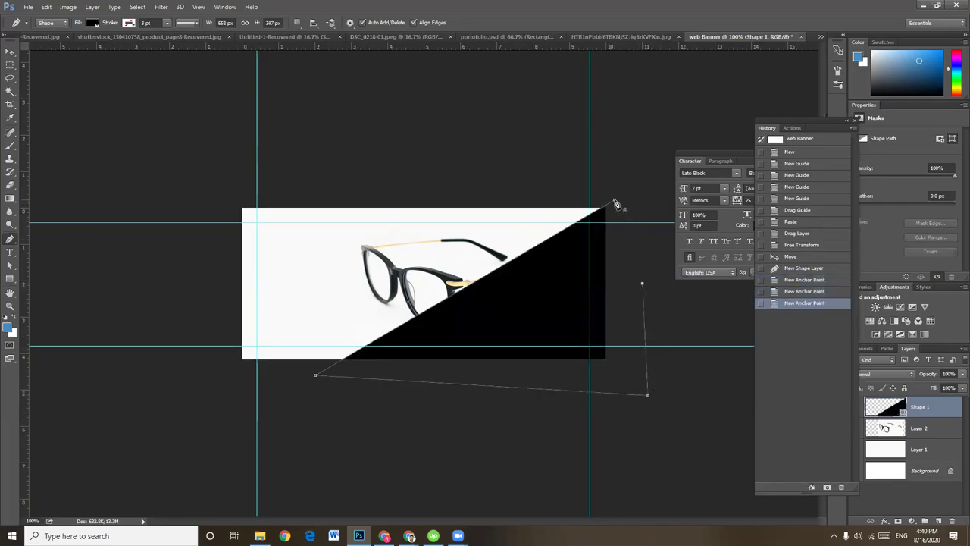
{"action": "left_click", "coordinate": [614, 201]}
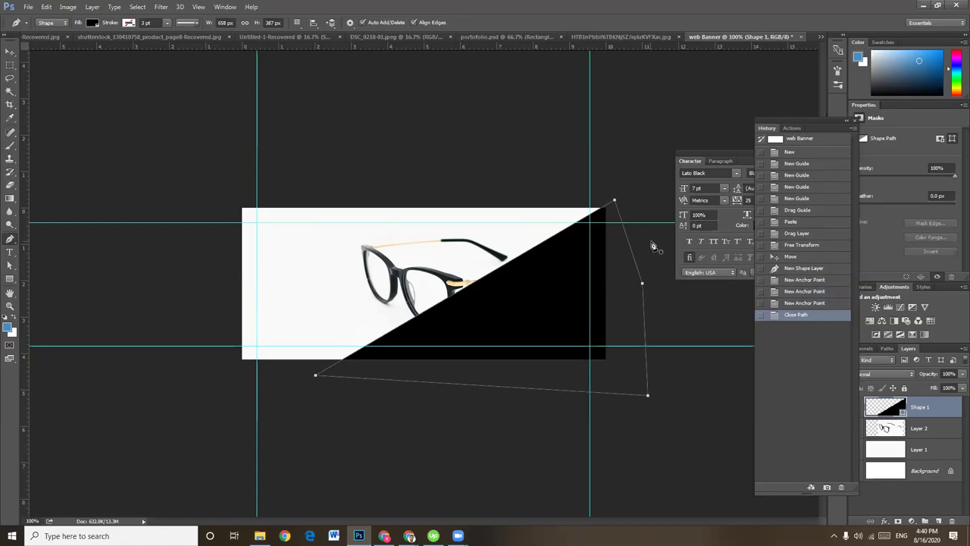
{"action": "key", "text": "ctrl+plus"}
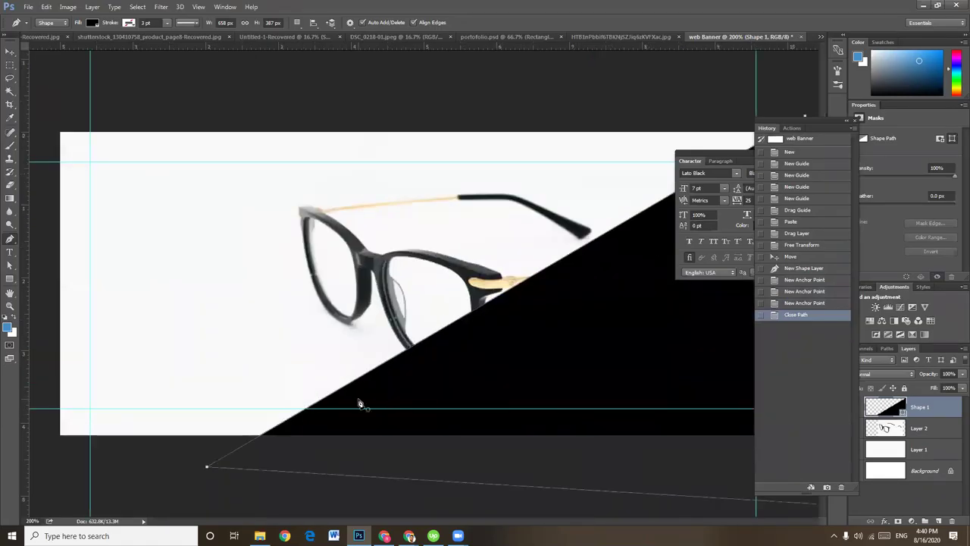
{"action": "key", "text": "ctrl+minus"}
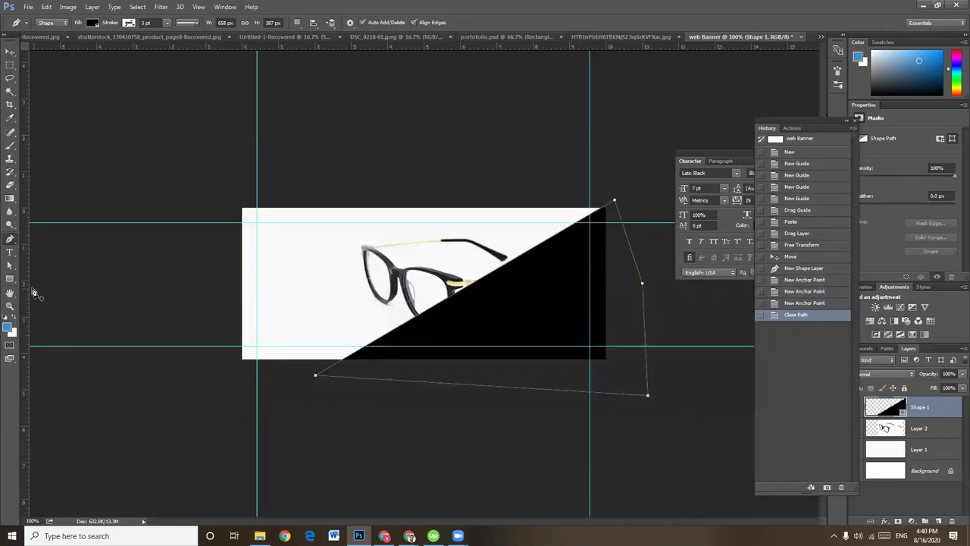
Nudge the shape's top-right anchor point slightly rightward with Path Selection
{"action": "left_click", "coordinate": [11, 264]}
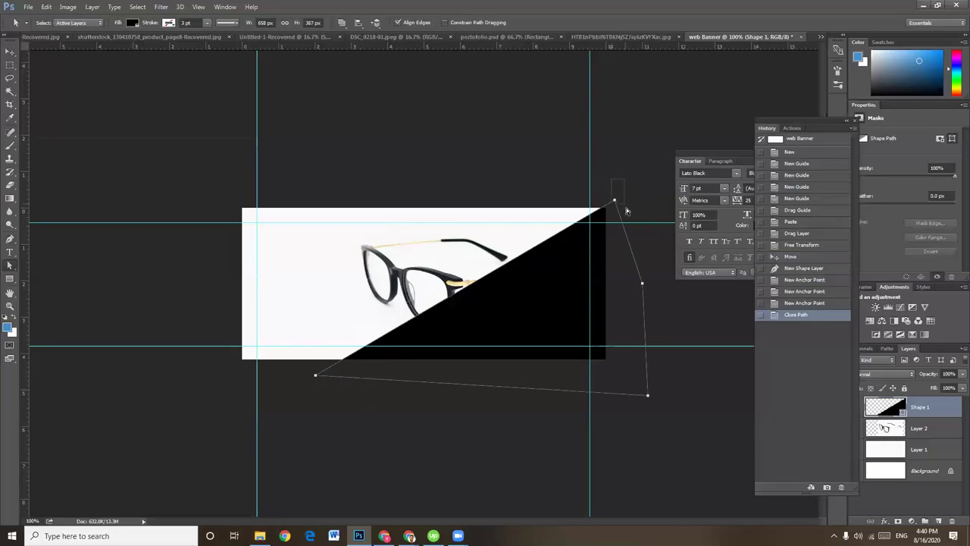
{"action": "left_click_drag", "start_coordinate": [614, 201], "coordinate": [621, 202]}
{"action": "key", "text": "Return"}
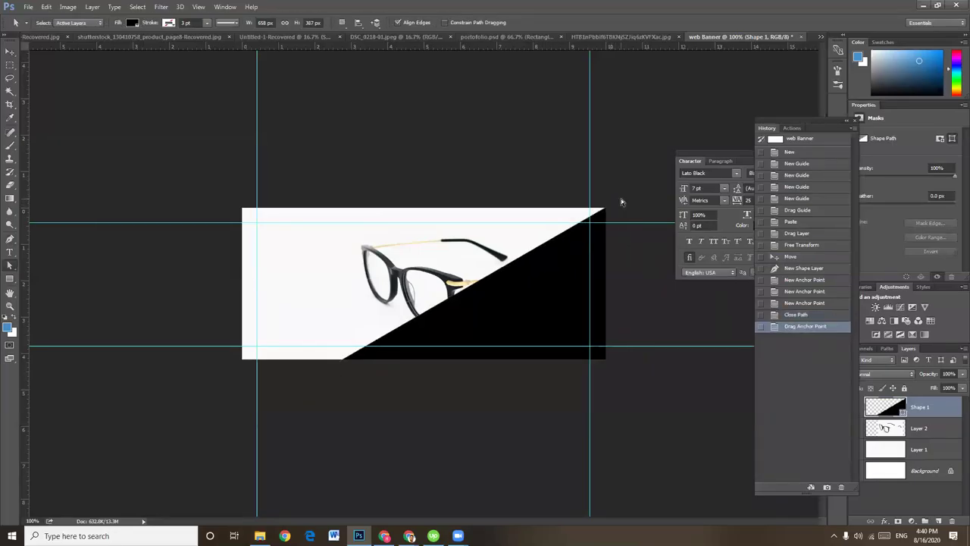
Change Shape 1's fill from black to pale cyan #caf6ff (hue 191)
{"action": "double_click", "coordinate": [888, 404]}
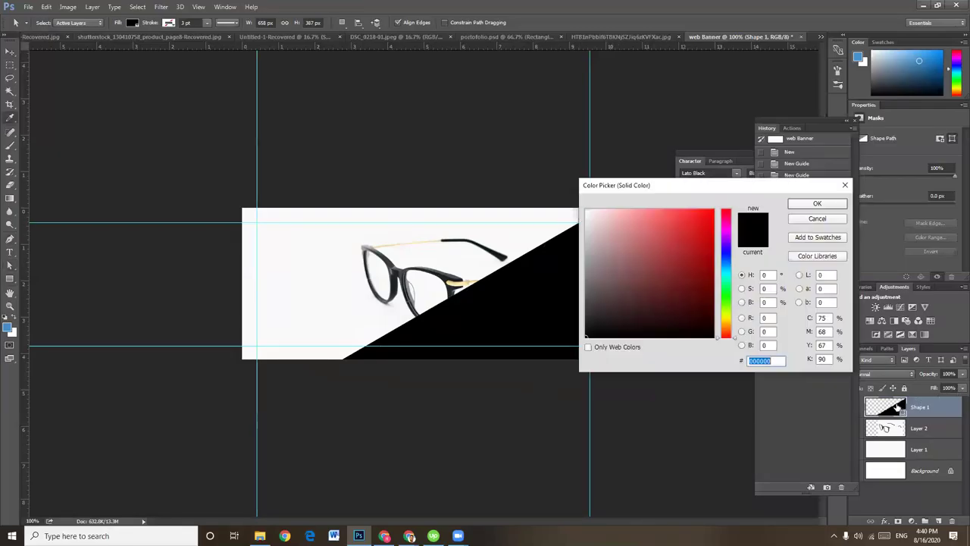
{"action": "left_click", "coordinate": [586, 253]}
{"action": "left_click", "coordinate": [729, 277]}
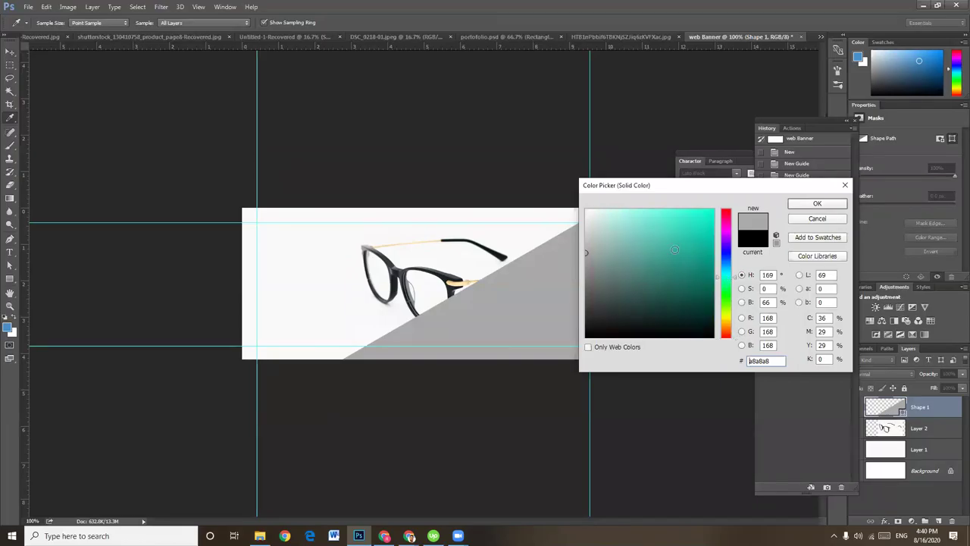
{"action": "left_click", "coordinate": [614, 208]}
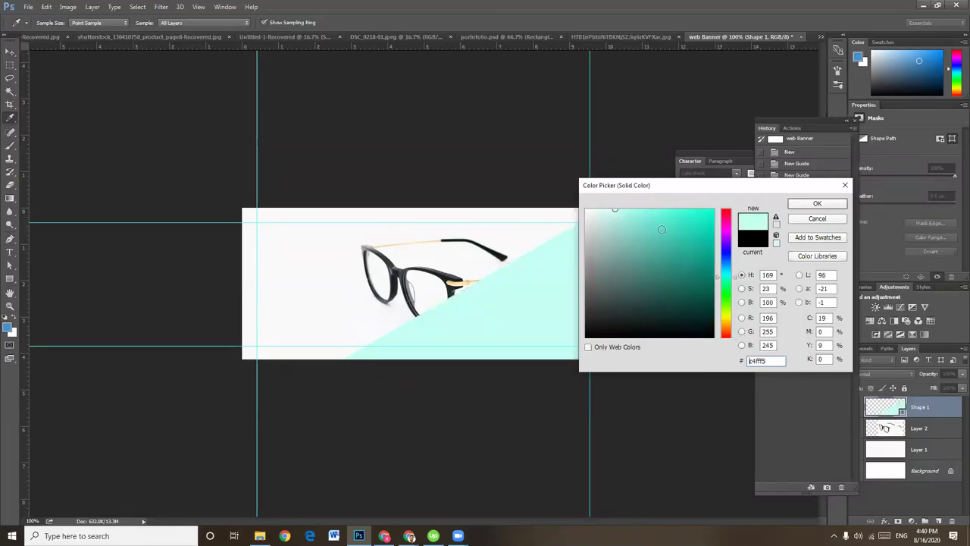
{"action": "left_click_drag", "start_coordinate": [734, 281], "coordinate": [734, 277]}
{"action": "left_click", "coordinate": [612, 209]}
{"action": "left_click", "coordinate": [735, 270]}
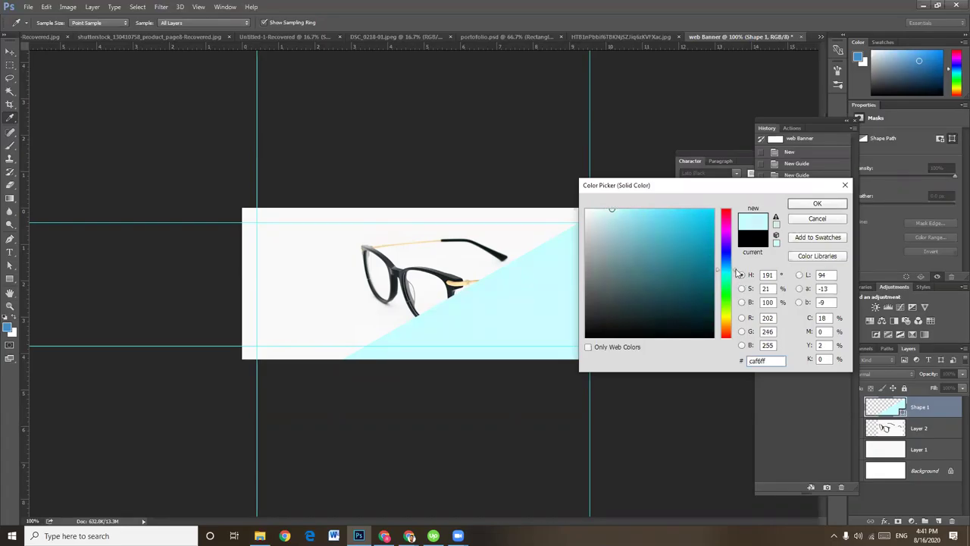
{"action": "left_click", "coordinate": [834, 206]}
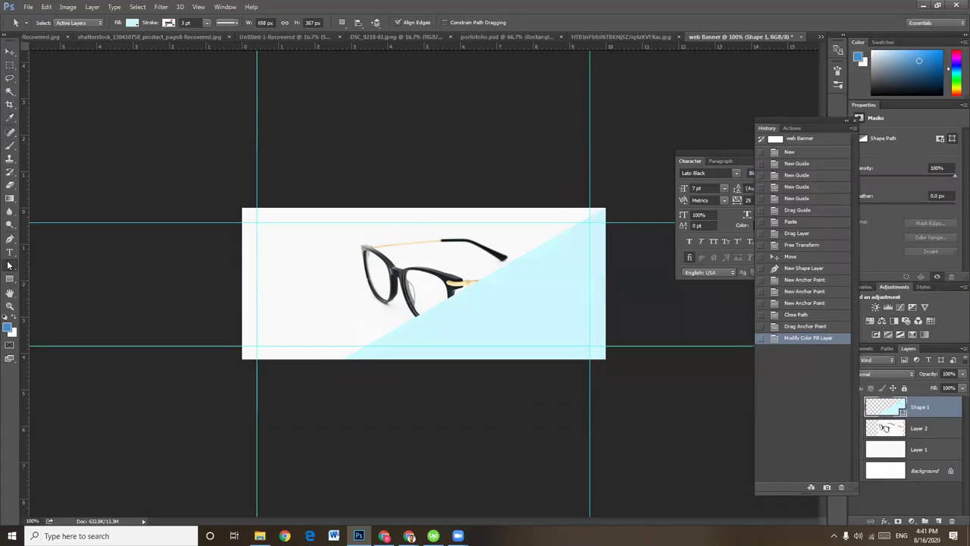
Draw a three-point triangle in the banner's top right and place it below Shape 1
{"action": "key", "text": "p"}
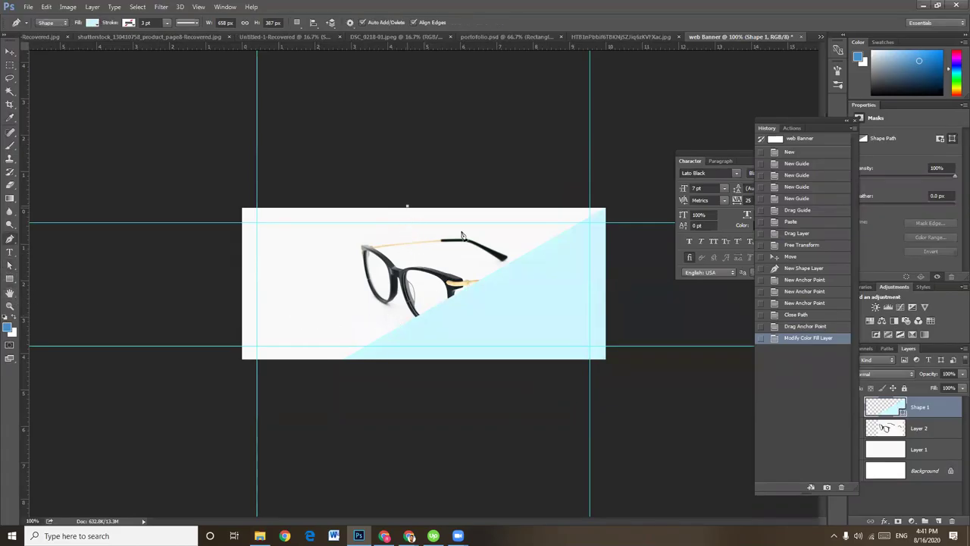
{"action": "left_click", "coordinate": [407, 206]}
{"action": "left_click", "coordinate": [616, 300]}
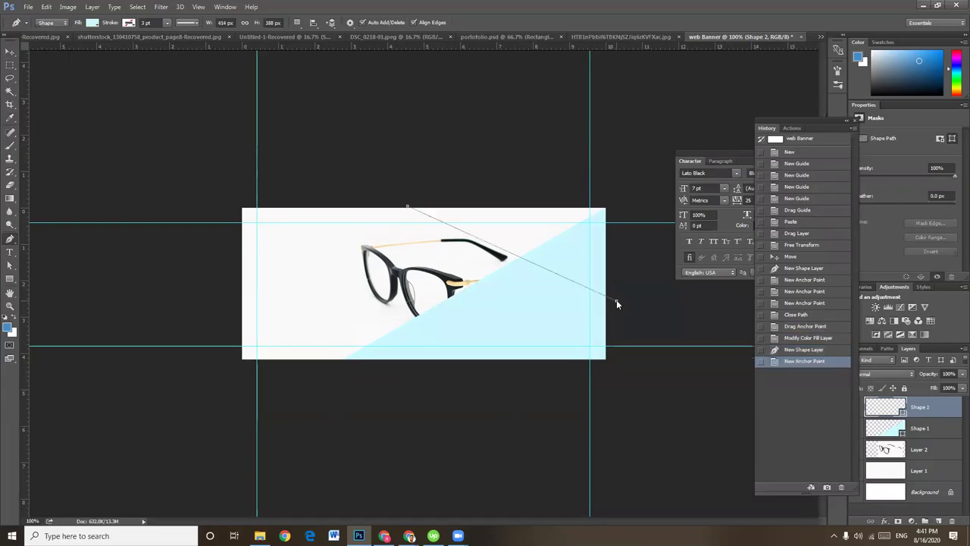
{"action": "left_click", "coordinate": [638, 187]}
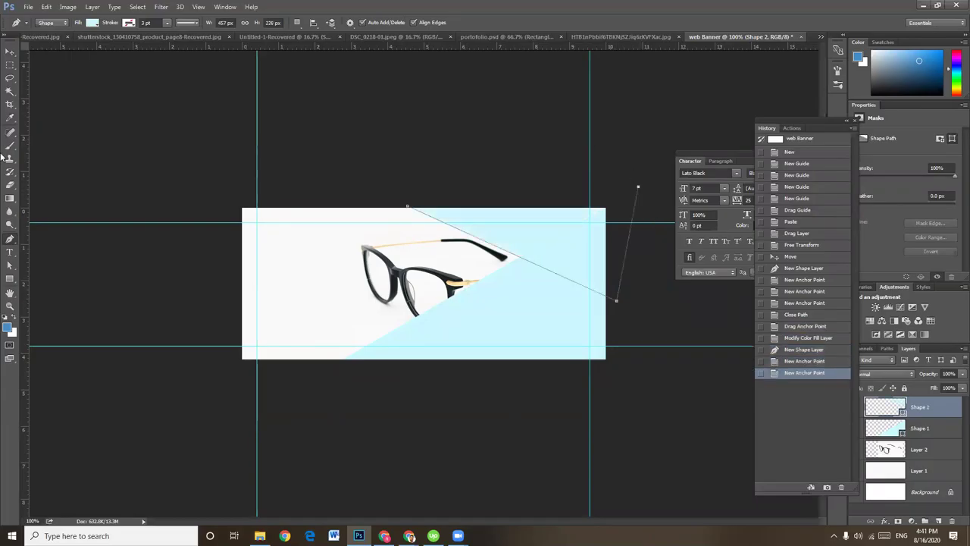
{"action": "key", "text": "v"}
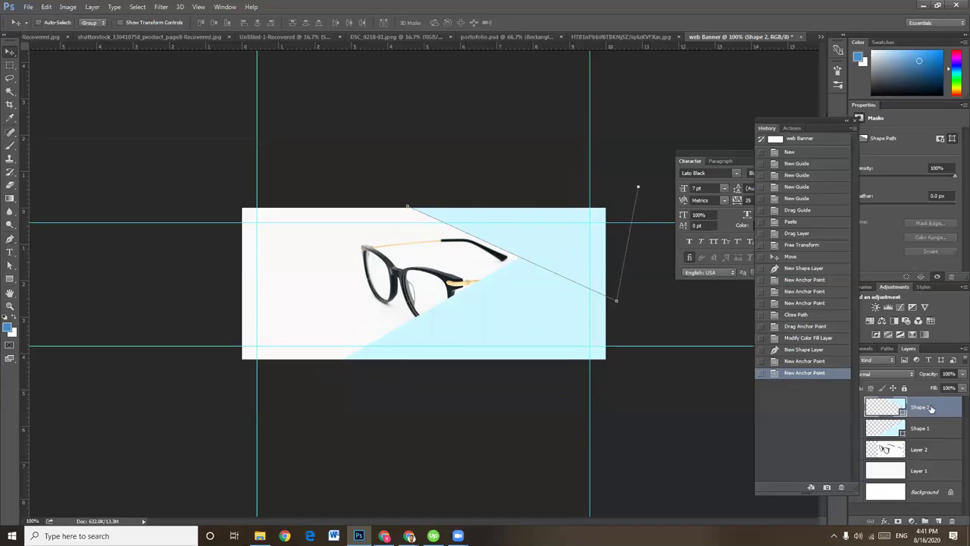
{"action": "left_click_drag", "start_coordinate": [931, 409], "coordinate": [930, 438]}
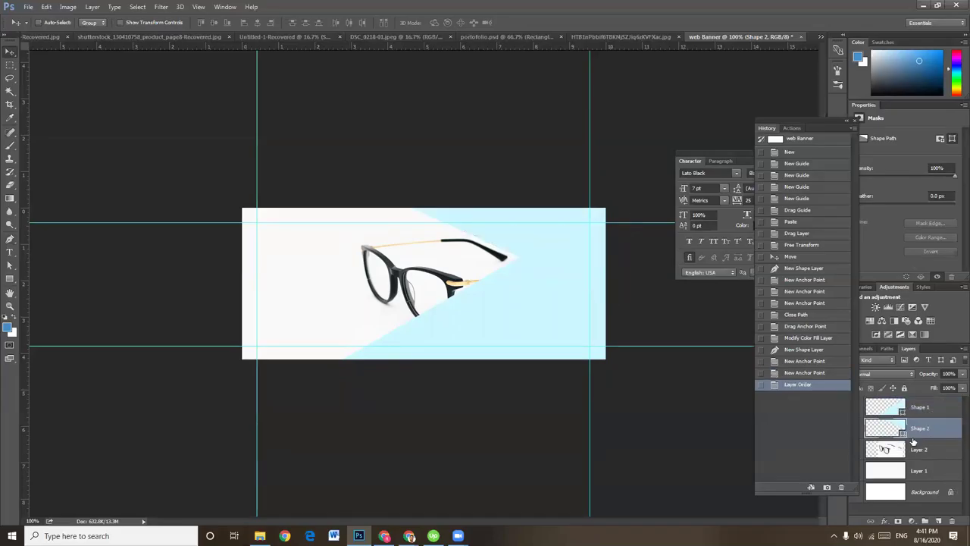
Fill Shape 2 with pale pink #f9caff
{"action": "double_click", "coordinate": [900, 429]}
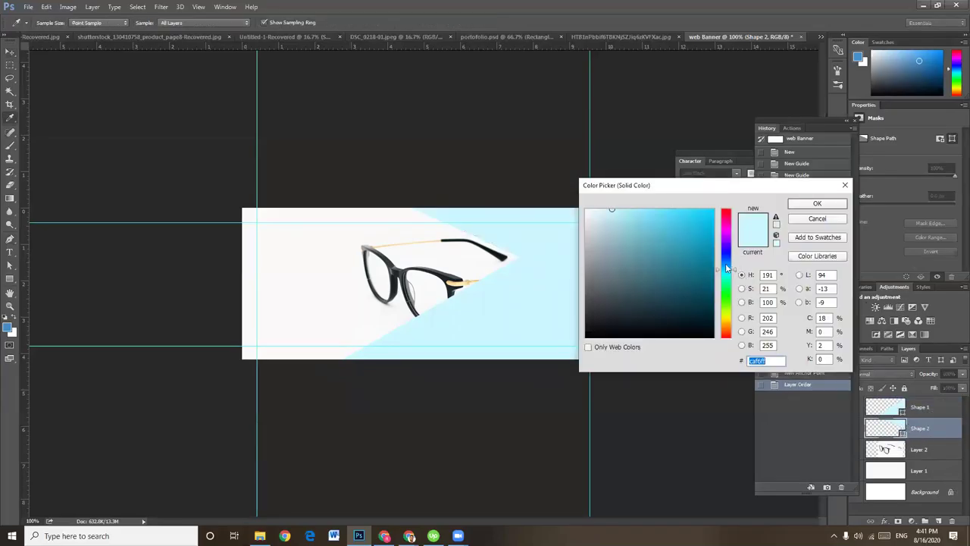
{"action": "left_click", "coordinate": [726, 241]}
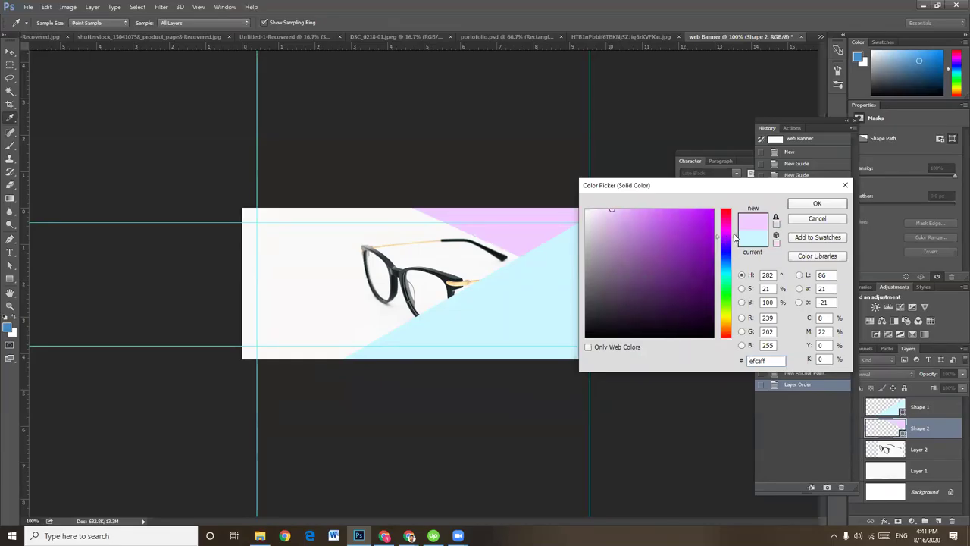
{"action": "left_click_drag", "start_coordinate": [734, 238], "coordinate": [734, 235]}
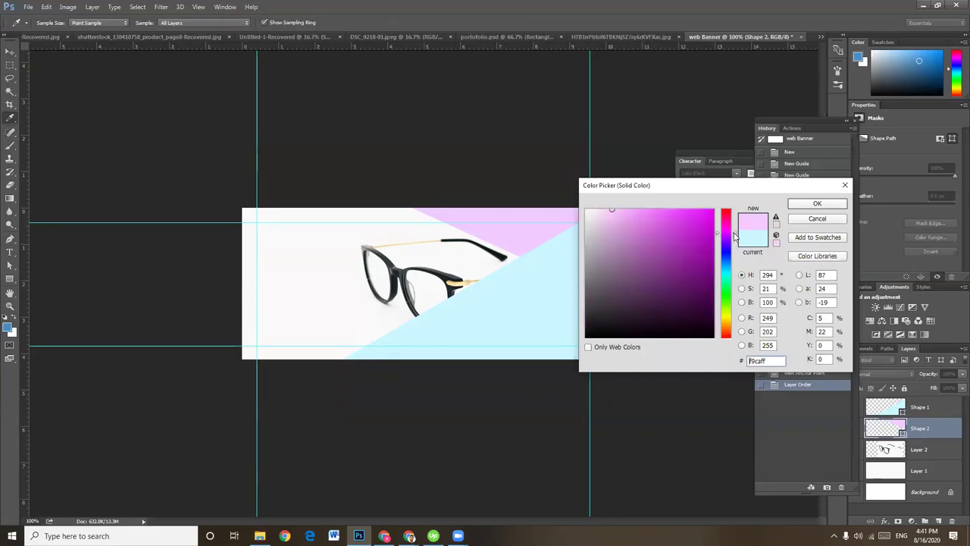
{"action": "left_click", "coordinate": [817, 204]}
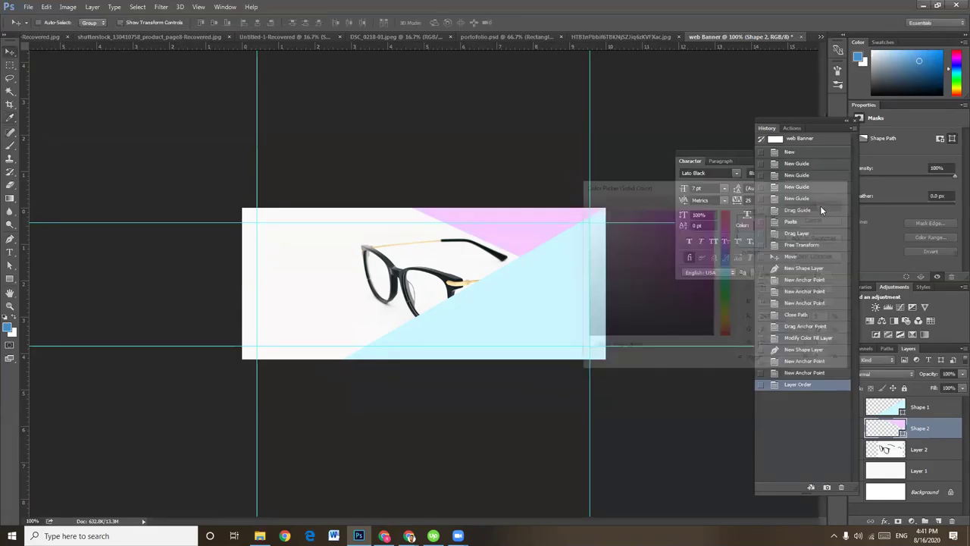
Pull the pink triangle's lower corner toward the glasses and move the glasses layer above both triangles
{"action": "left_click", "coordinate": [10, 265]}
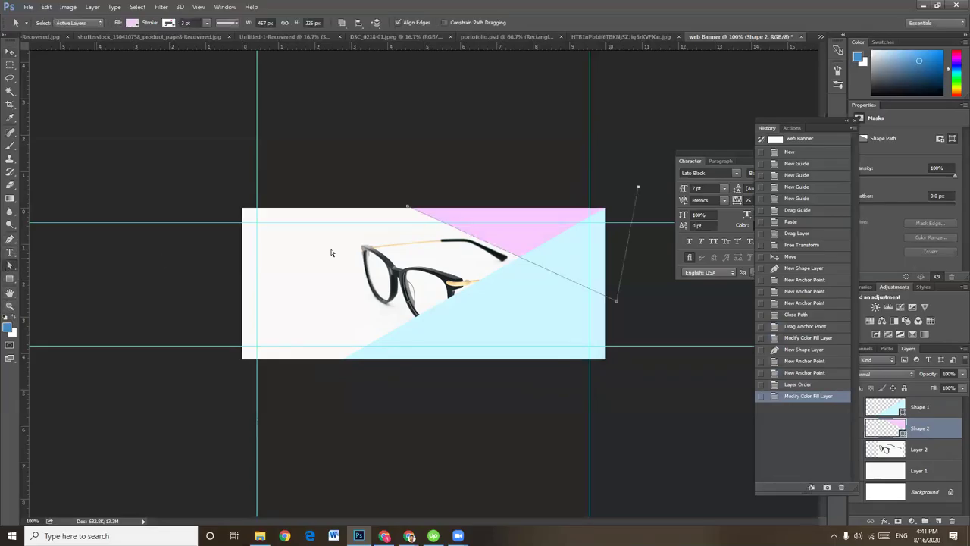
{"action": "mouse_move", "coordinate": [616, 301]}
{"action": "left_mouse_down"}
{"action": "mouse_move", "coordinate": [580, 336]}
{"action": "mouse_move", "coordinate": [497, 307]}
{"action": "left_mouse_up"}
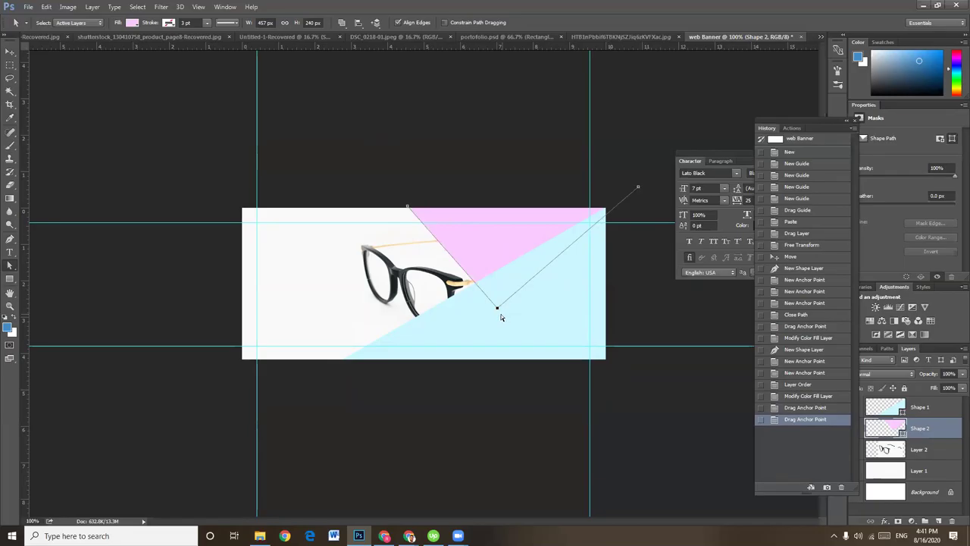
{"action": "left_click", "coordinate": [10, 53]}
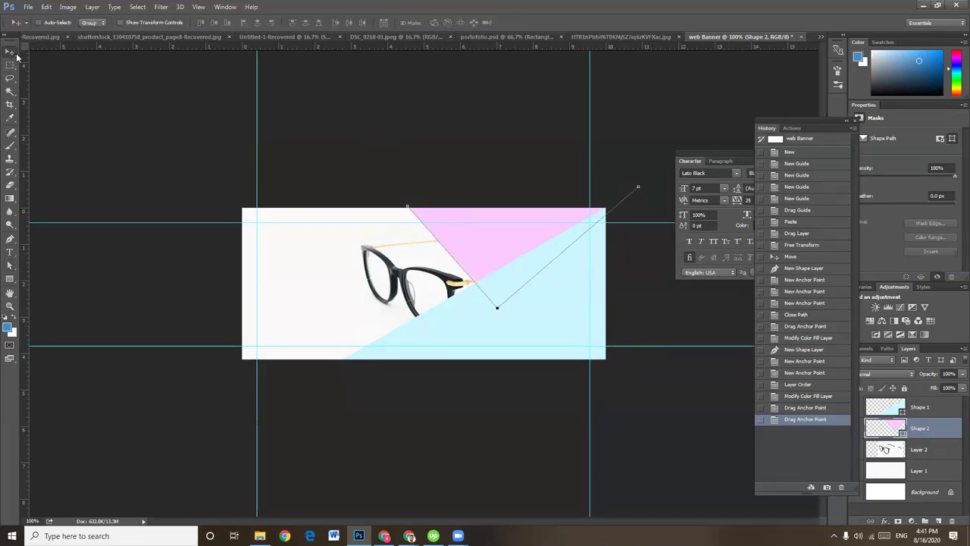
{"action": "left_click_drag", "start_coordinate": [930, 457], "coordinate": [924, 400]}
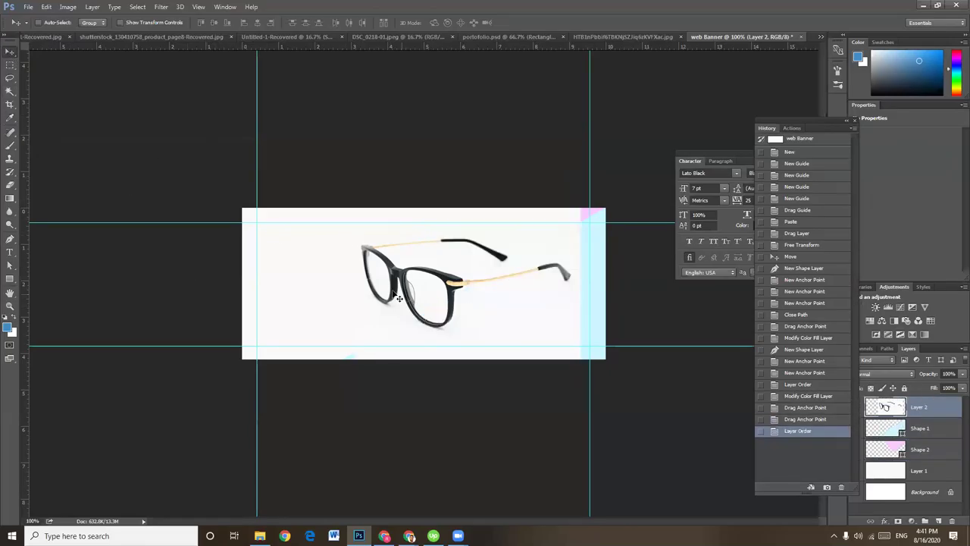
Move the glasses photo right, scale it to about 65%, and nudge it down
{"action": "left_click_drag", "start_coordinate": [399, 297], "coordinate": [436, 301]}
{"action": "key", "text": "ctrl+t"}
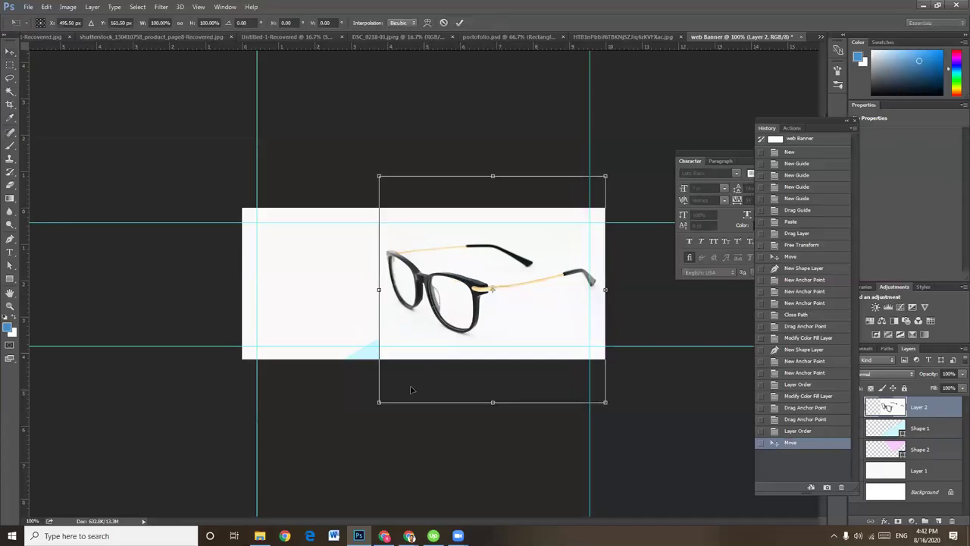
{"action": "left_click_drag", "start_coordinate": [379, 402], "coordinate": [459, 325]}
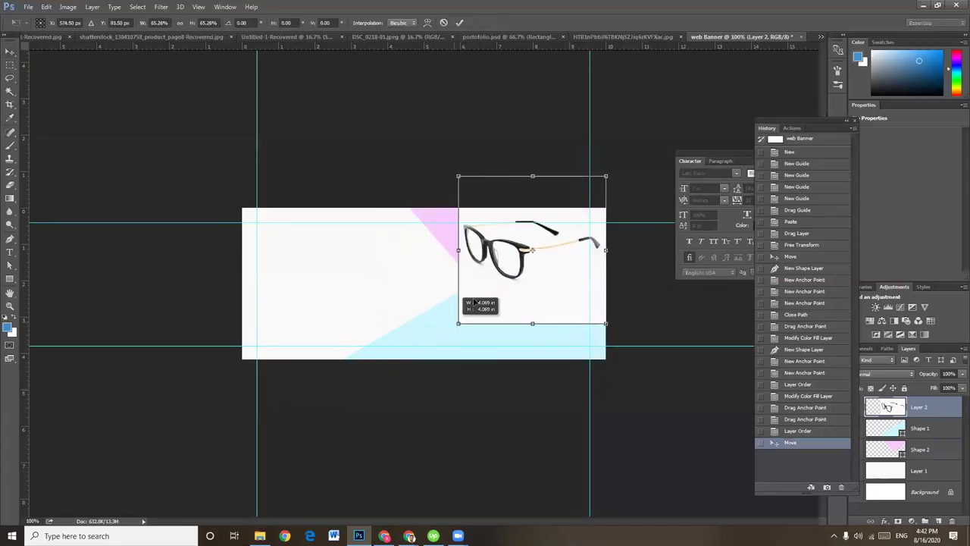
{"action": "left_click_drag", "start_coordinate": [489, 285], "coordinate": [482, 301]}
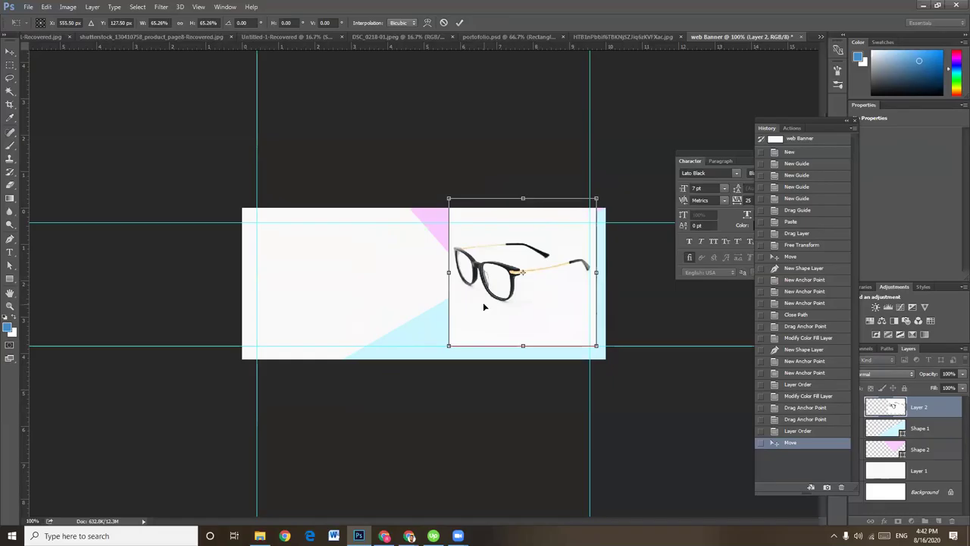
{"action": "key", "text": "Return"}
{"action": "left_click_drag", "start_coordinate": [494, 300], "coordinate": [494, 310]}
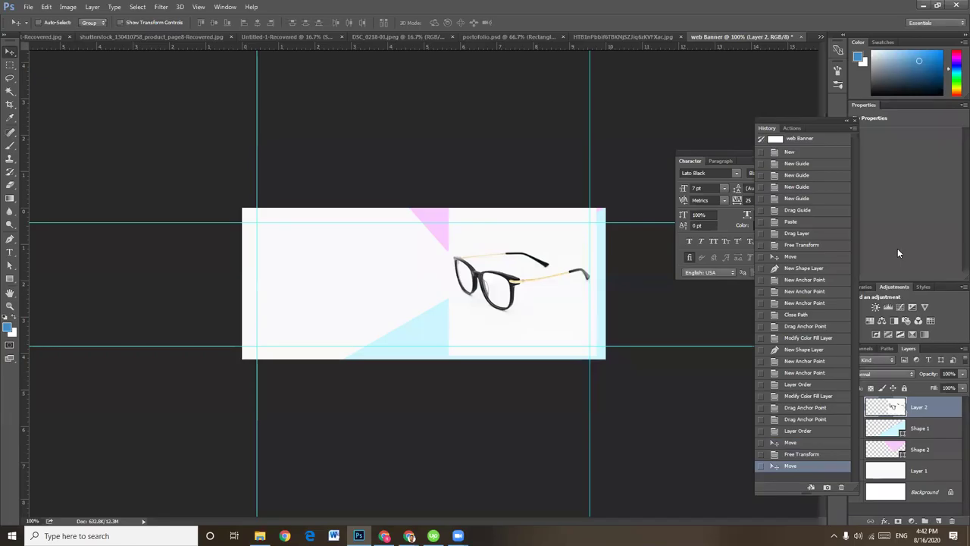
{"action": "left_click", "coordinate": [883, 374]}
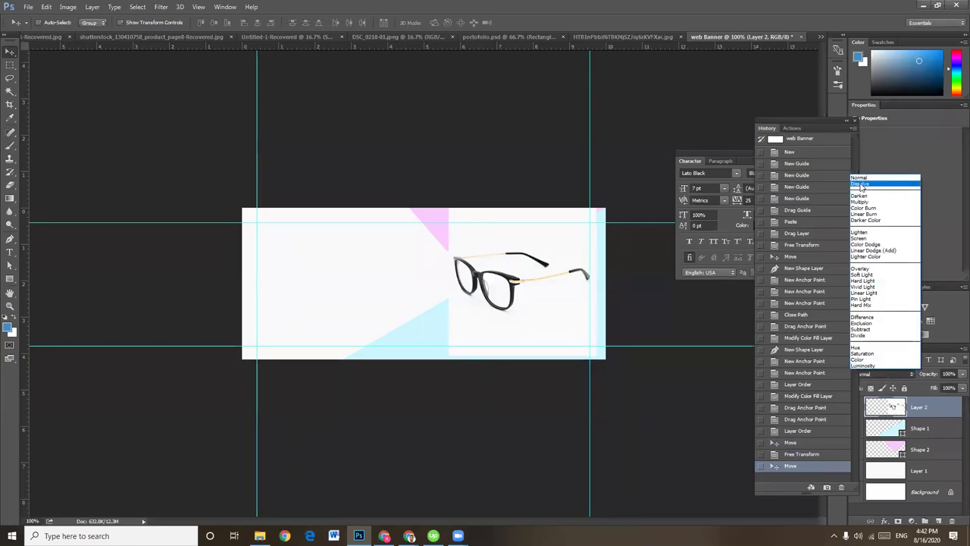
Blend the glasses photo in Darken mode, after trying Multiply, and shift it lower
{"action": "left_click", "coordinate": [863, 202]}
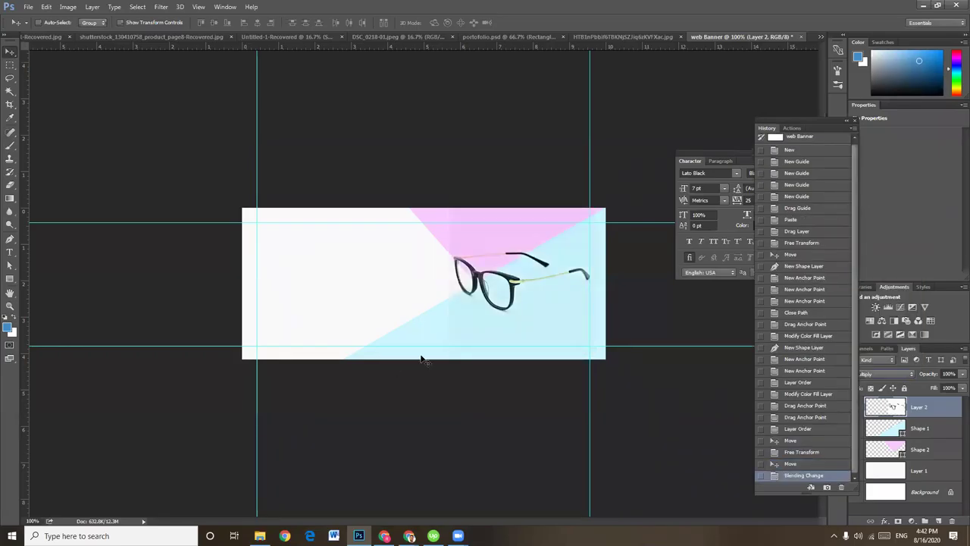
{"action": "left_click_drag", "start_coordinate": [502, 301], "coordinate": [510, 331]}
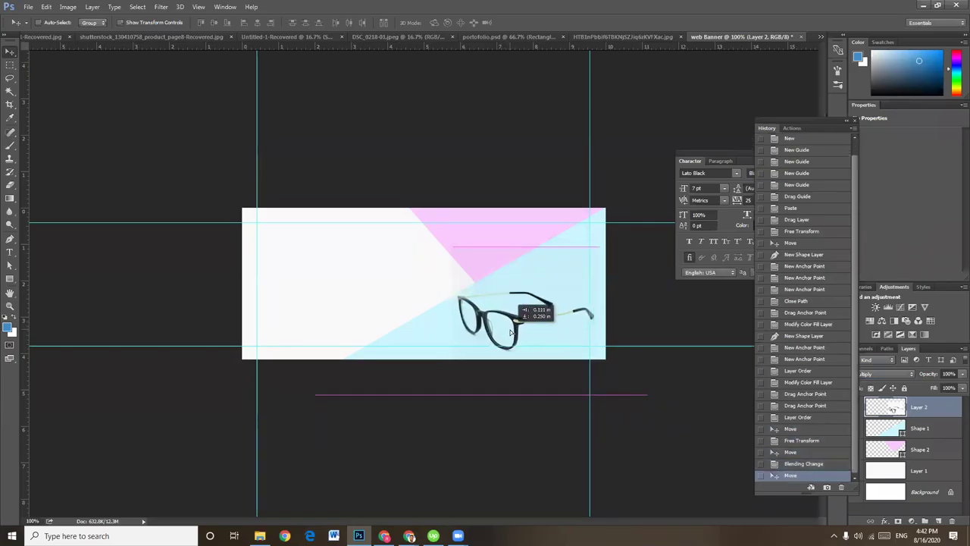
{"action": "left_click_drag", "start_coordinate": [511, 331], "coordinate": [506, 331]}
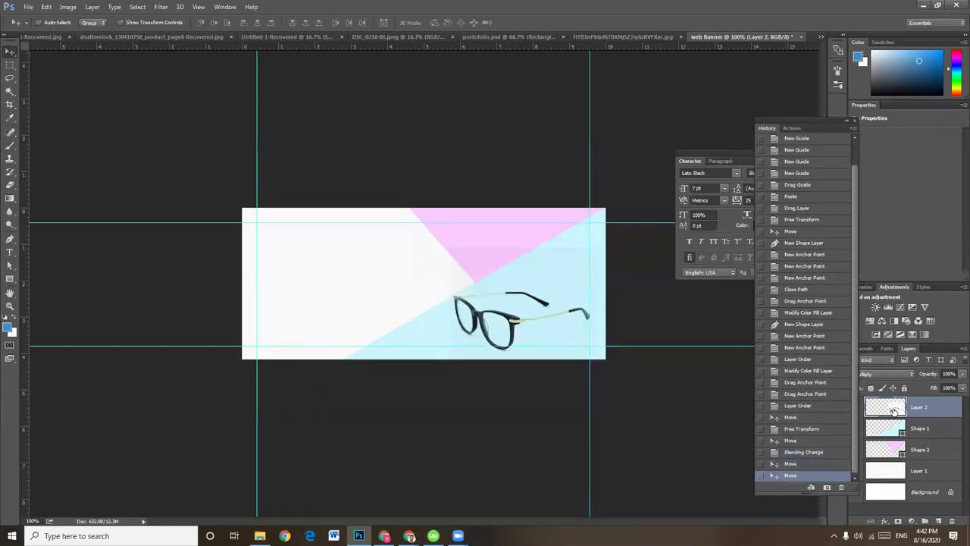
{"action": "left_click", "coordinate": [904, 373]}
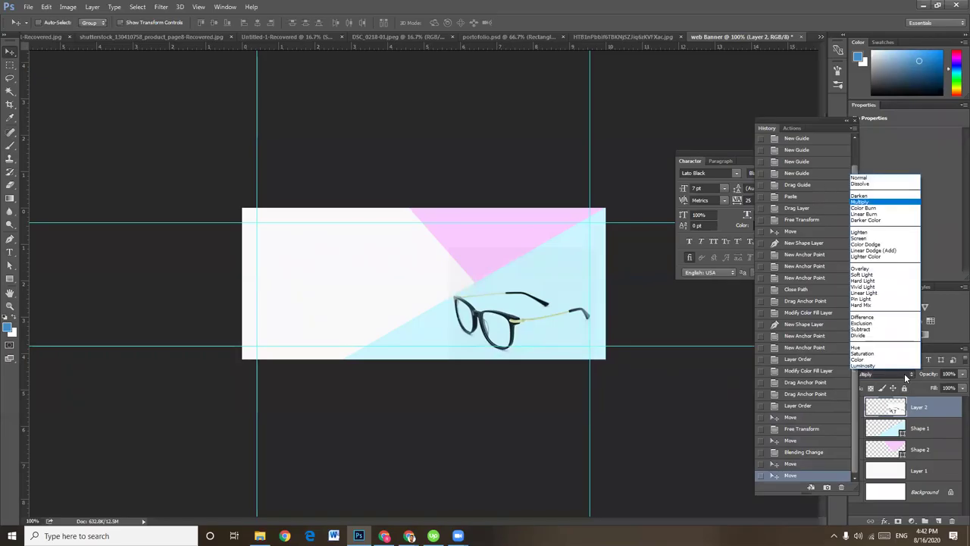
{"action": "left_click", "coordinate": [860, 196]}
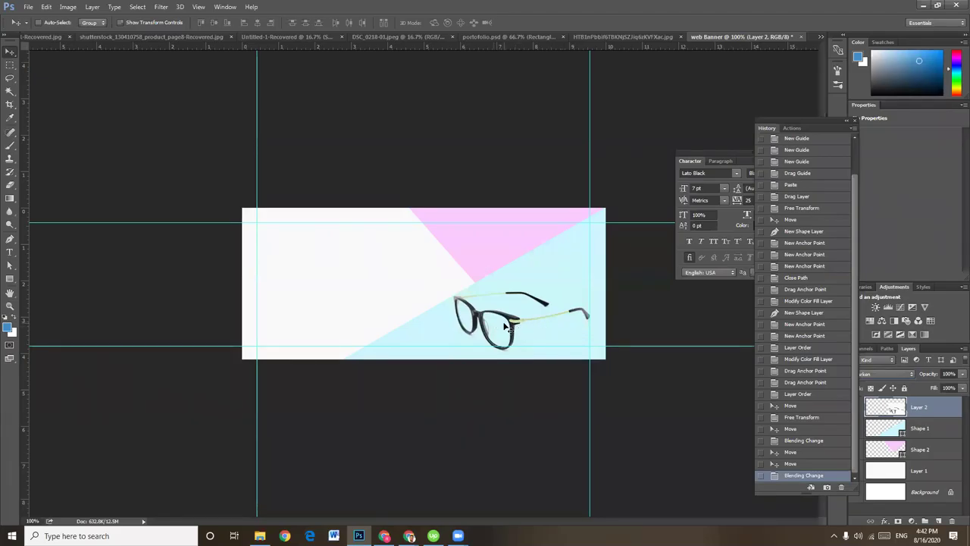
{"action": "key", "text": "alt"}
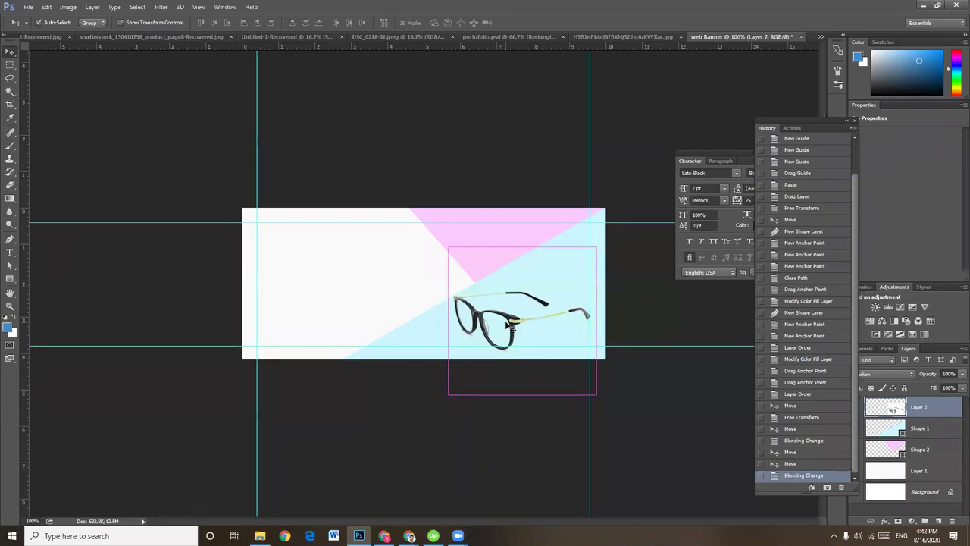
Enlarge the glasses photo to 117%
{"action": "key", "text": "ctrl+t"}
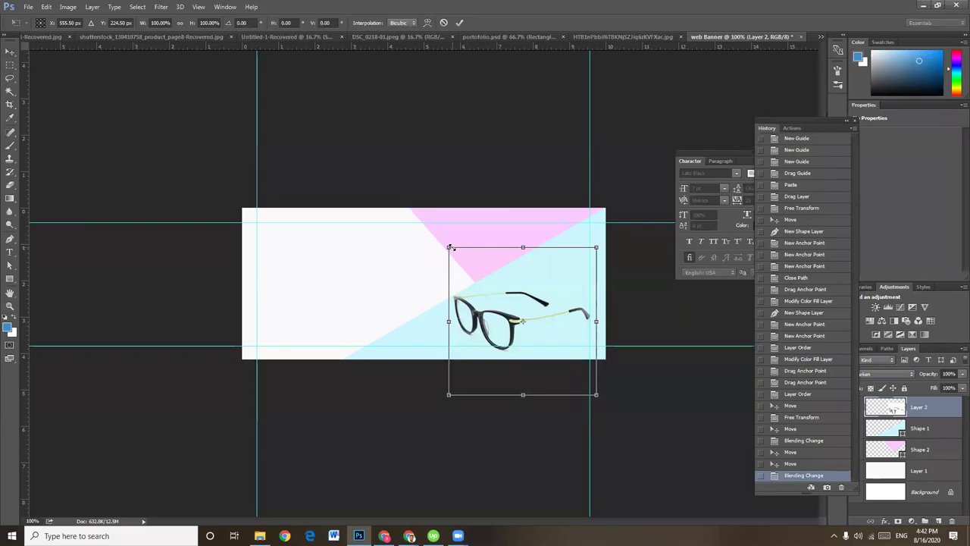
{"action": "left_click_drag", "start_coordinate": [450, 247], "coordinate": [423, 225]}
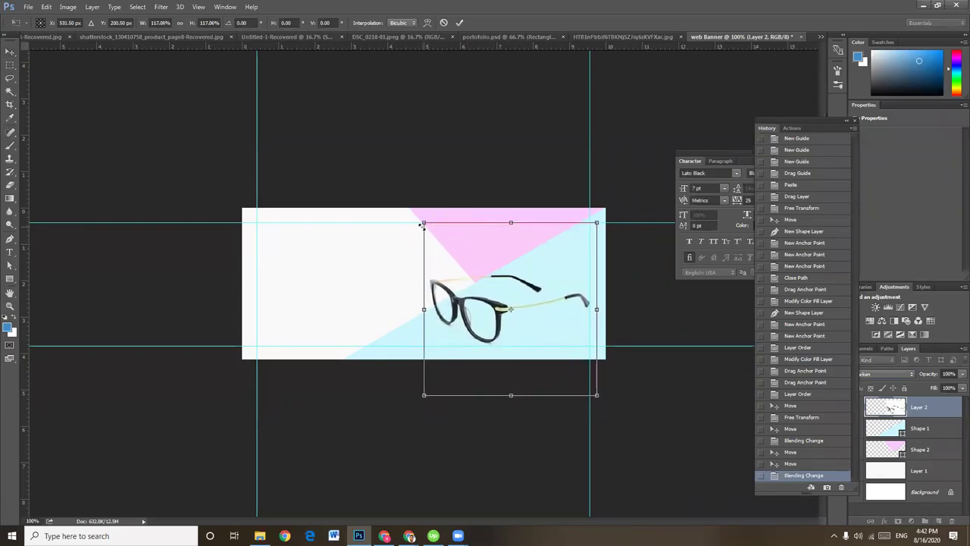
{"action": "key", "text": "Return"}
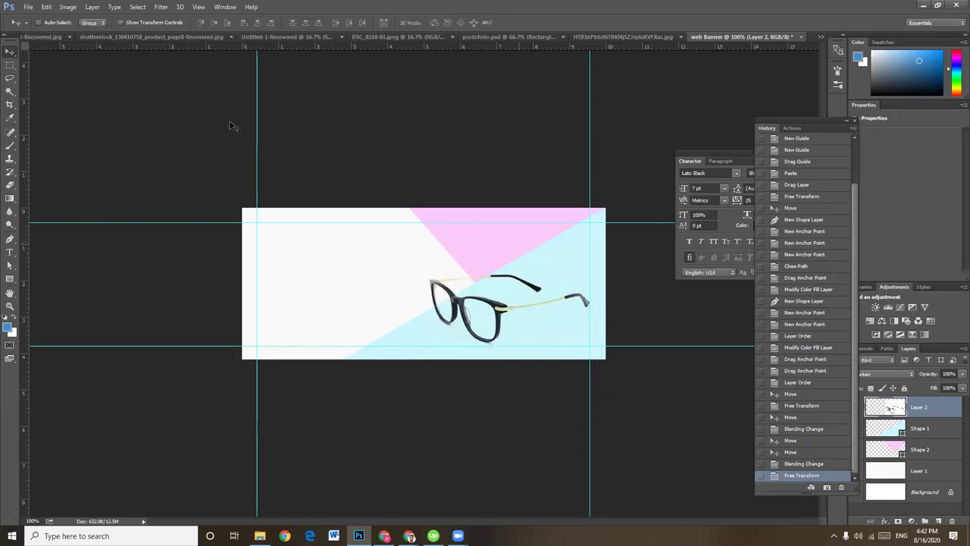
Draw a rectangle on the left side of the banner beside the glasses
{"action": "left_click", "coordinate": [9, 280]}
{"action": "right_click", "coordinate": [10, 279]}
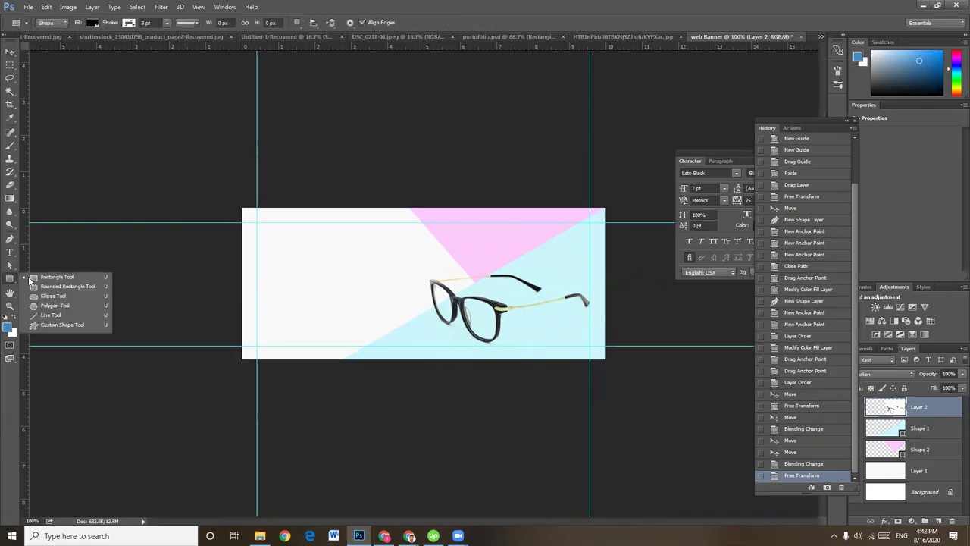
{"action": "left_click", "coordinate": [34, 279]}
{"action": "left_click_drag", "start_coordinate": [315, 301], "coordinate": [393, 304]}
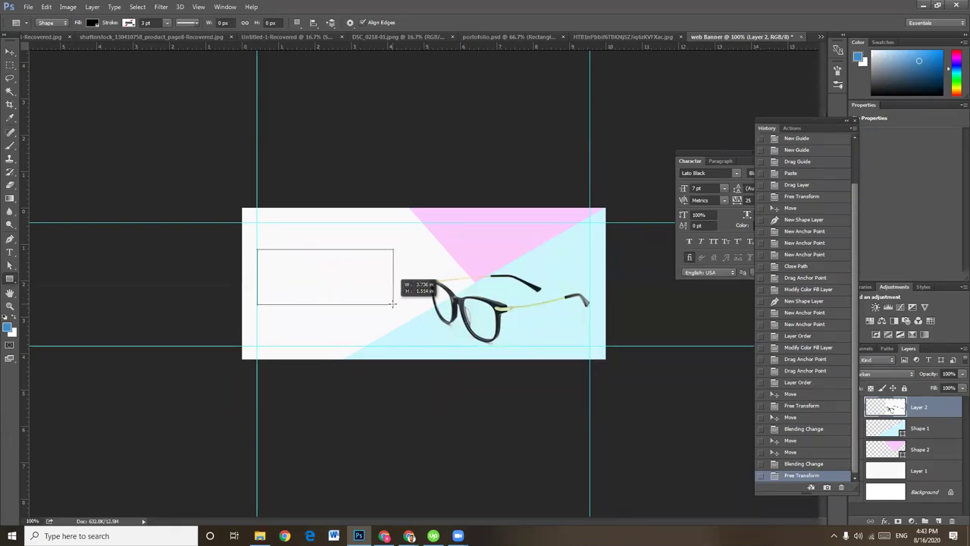
{"action": "left_click_drag", "start_coordinate": [393, 304], "coordinate": [395, 305]}
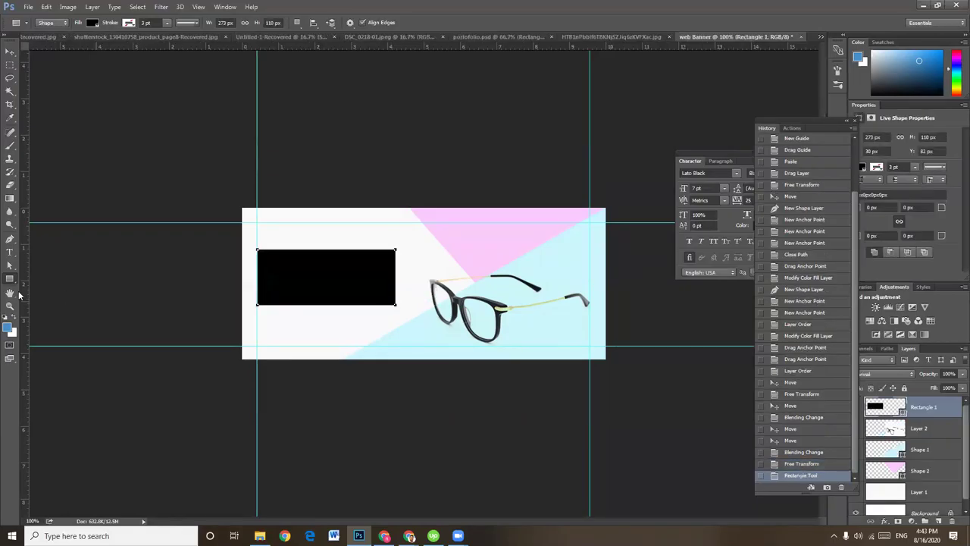
Remove the rectangle's fill and give it an orange outline from the Color Picker
{"action": "left_click", "coordinate": [91, 24]}
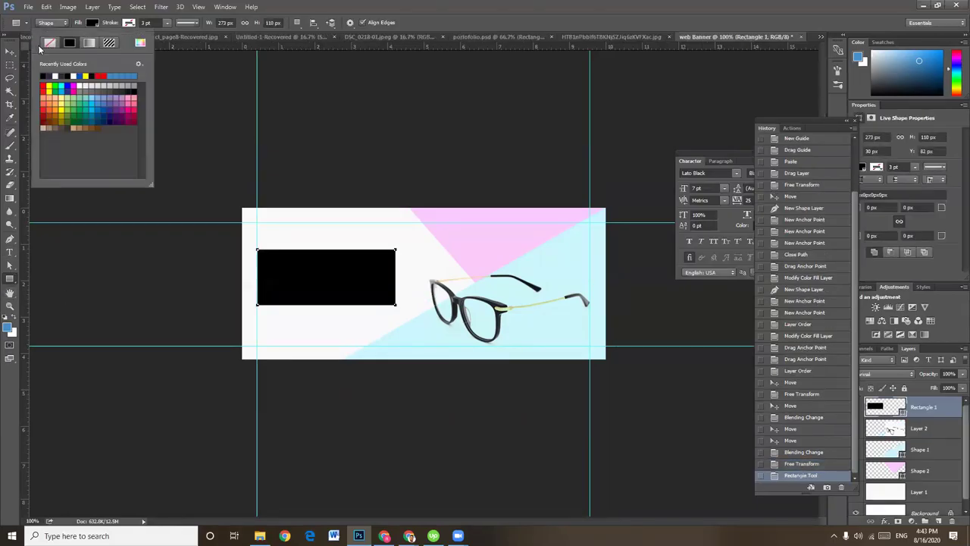
{"action": "left_click", "coordinate": [49, 43]}
{"action": "left_click", "coordinate": [131, 24]}
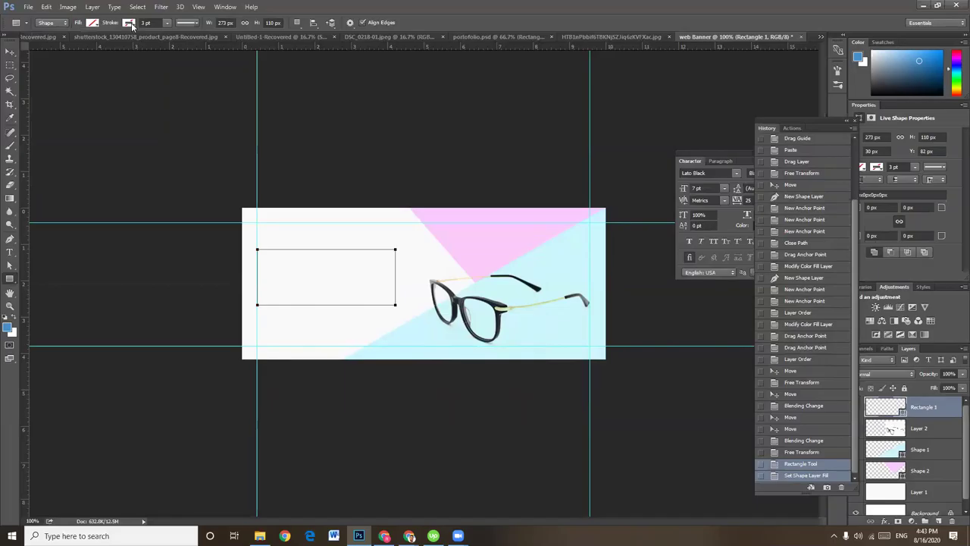
{"action": "double_click", "coordinate": [131, 26]}
{"action": "left_click", "coordinate": [130, 25]}
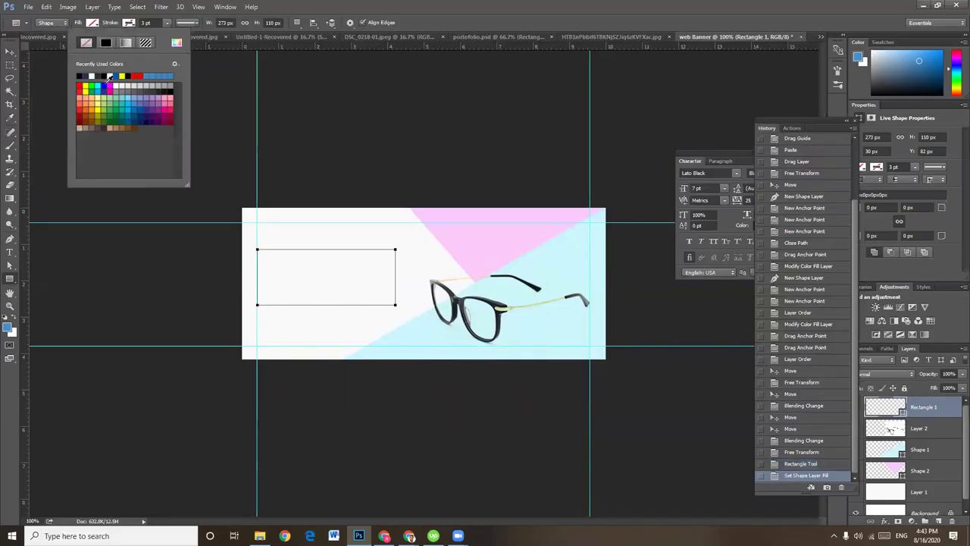
{"action": "left_click", "coordinate": [80, 76]}
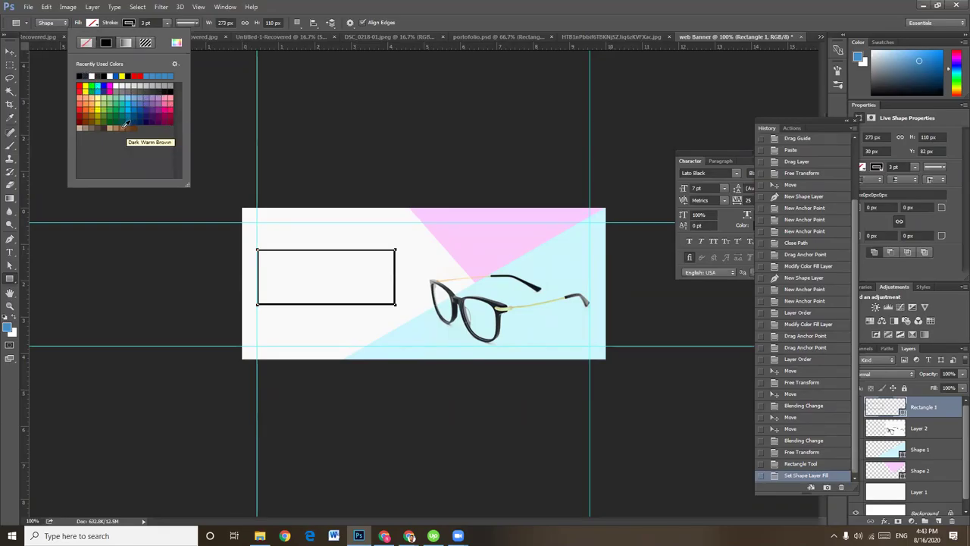
{"action": "left_click", "coordinate": [126, 123]}
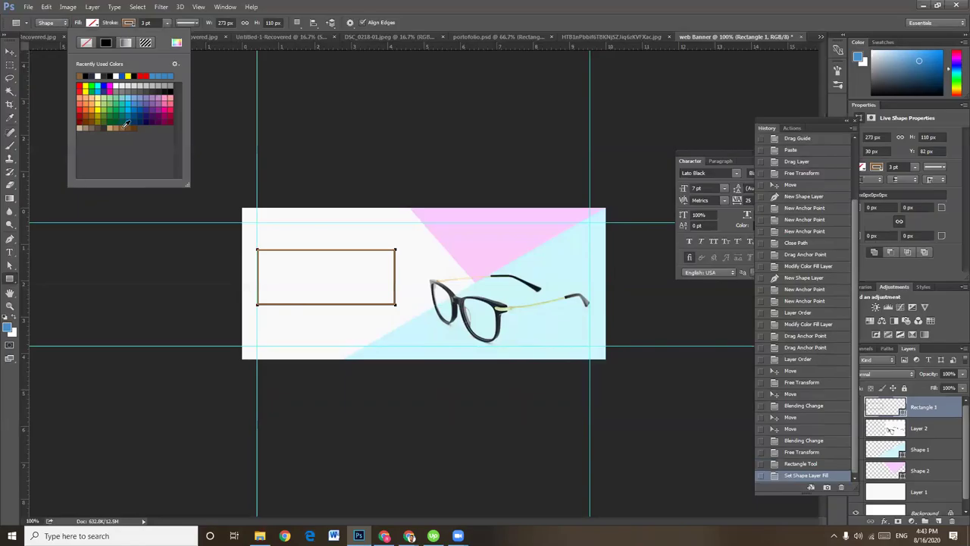
{"action": "left_click", "coordinate": [114, 126]}
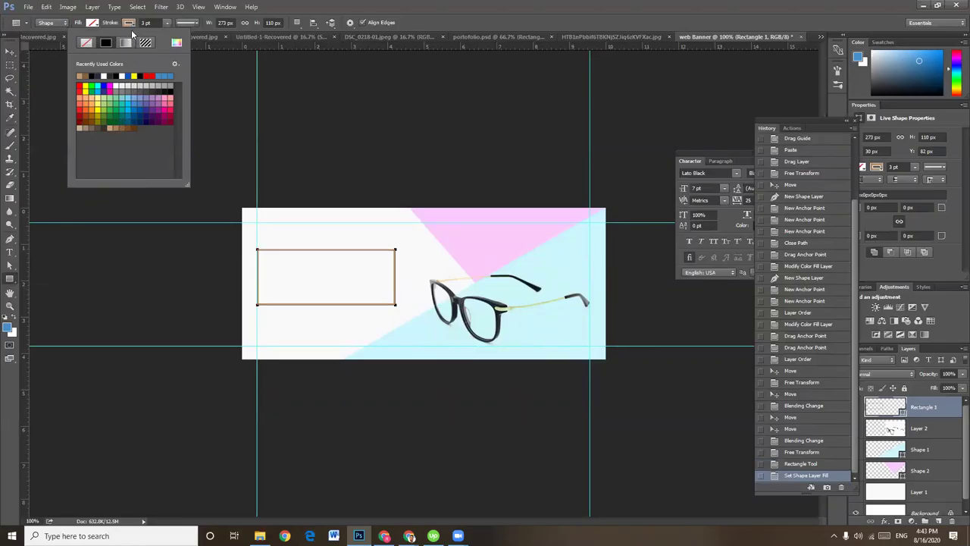
{"action": "left_click", "coordinate": [176, 44]}
{"action": "left_click_drag", "start_coordinate": [699, 241], "coordinate": [713, 232]}
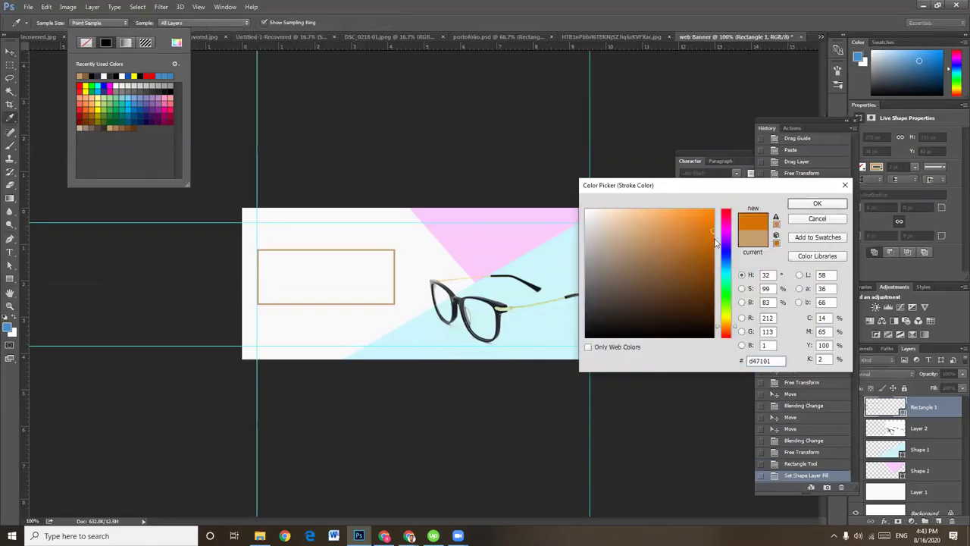
{"action": "left_click", "coordinate": [808, 205]}
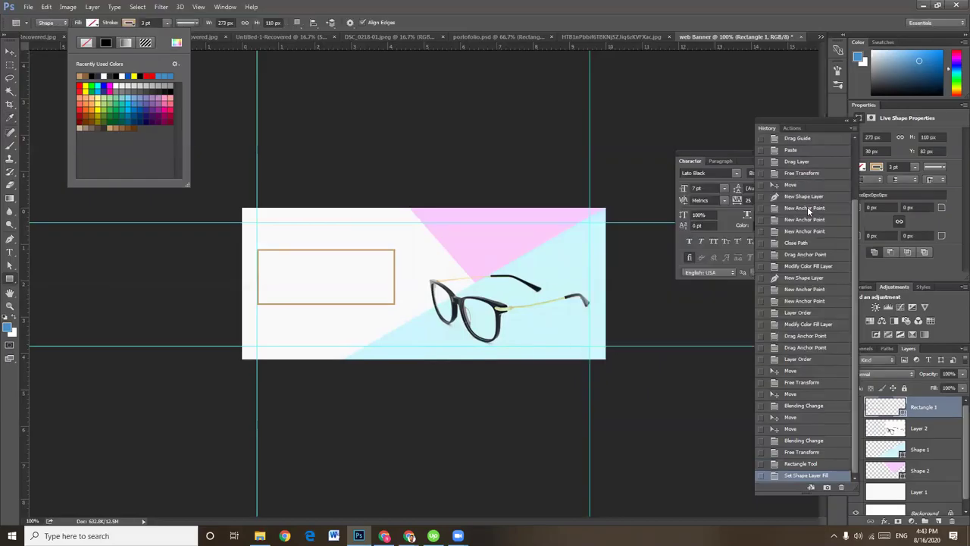
Set the rectangle's outline width to 3 pt and zoom the view to 200%
{"action": "left_click", "coordinate": [149, 24]}
{"action": "type", "text": "5"}
{"action": "key", "text": "Return"}
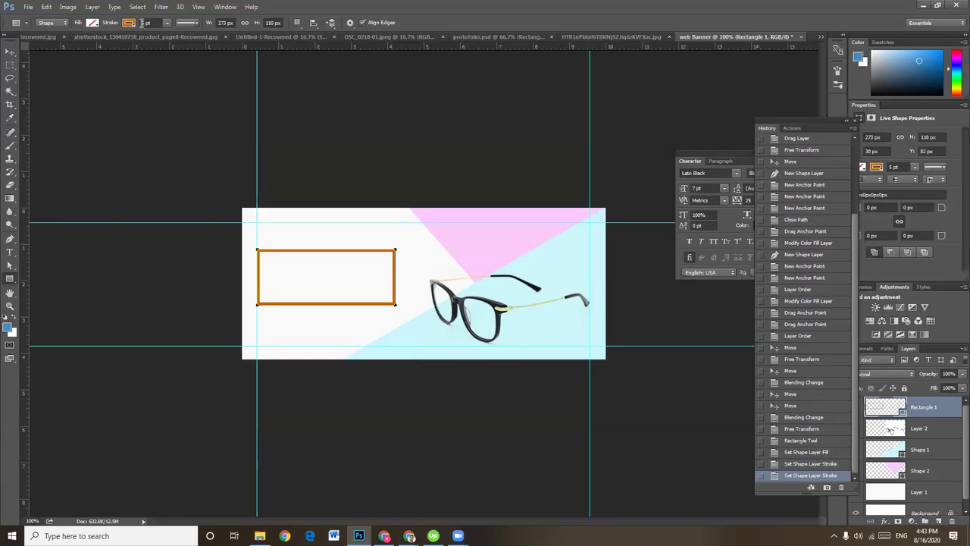
{"action": "left_click", "coordinate": [152, 23]}
{"action": "type", "text": "3"}
{"action": "key", "text": "Return"}
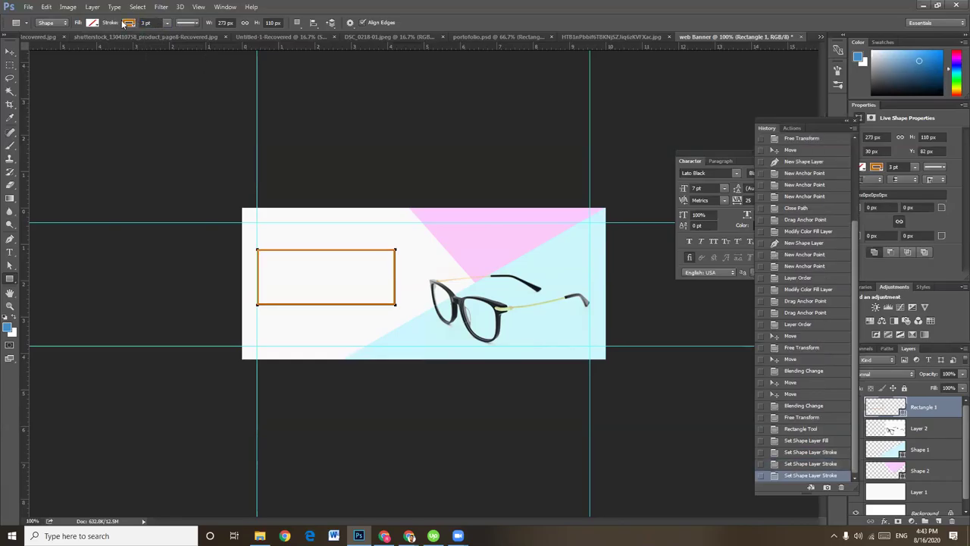
{"action": "left_click", "coordinate": [6, 51]}
{"action": "key", "text": "ctrl+plus"}
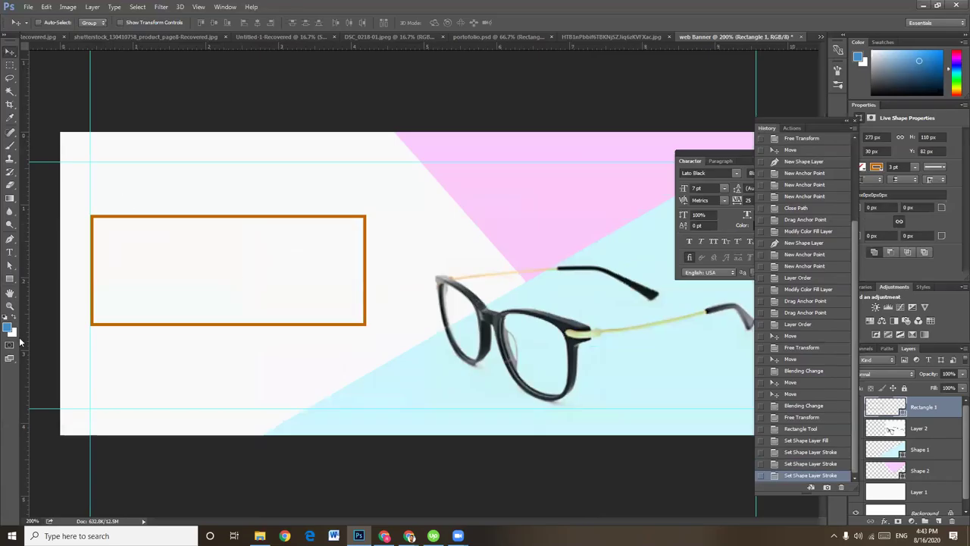
Type the heading PRESCRIPTION GLASS above the box
{"action": "left_click", "coordinate": [10, 255]}
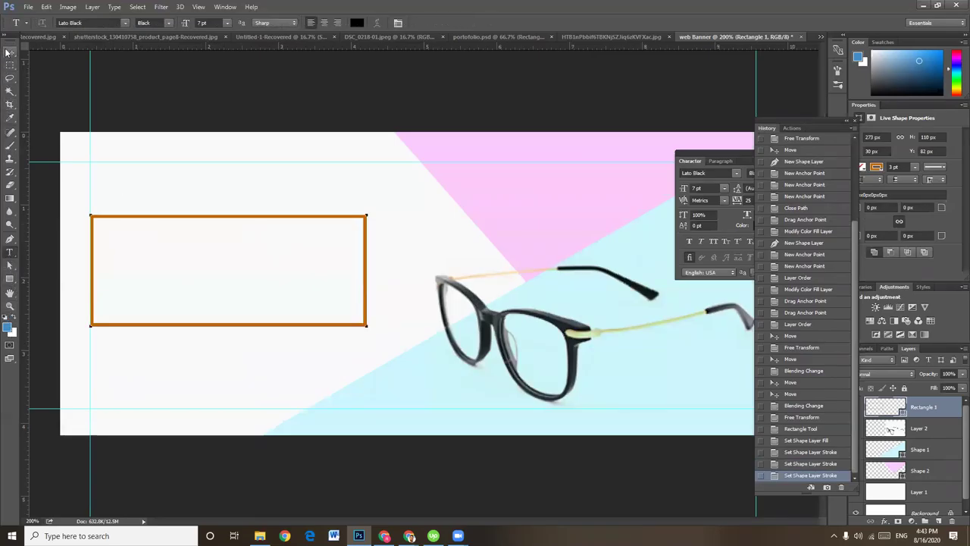
{"action": "left_click", "coordinate": [10, 50]}
{"action": "left_click", "coordinate": [10, 252]}
{"action": "left_click", "coordinate": [208, 179]}
{"action": "type", "text": "PRESCRIP"}
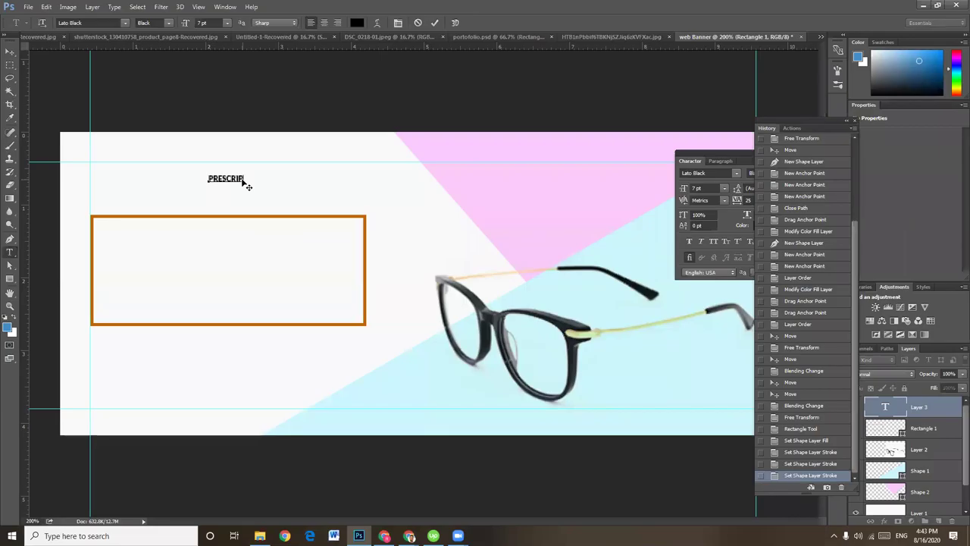
{"action": "type", "text": "TION GLASS"}
{"action": "left_click", "coordinate": [10, 51]}
{"action": "mouse_move", "coordinate": [219, 178]}
{"action": "left_mouse_down"}
{"action": "mouse_move", "coordinate": [214, 163]}
{"action": "mouse_move", "coordinate": [205, 187]}
{"action": "left_mouse_up"}
Enlarge the PRESCRIPTION GLASS heading and set it in Lato Black
{"action": "key", "text": "ctrl+t"}
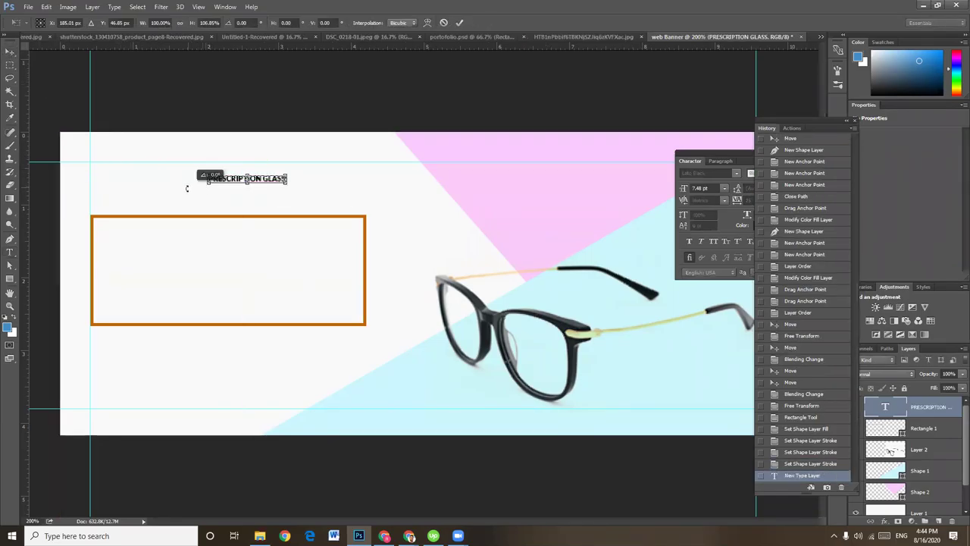
{"action": "left_click_drag", "start_coordinate": [173, 197], "coordinate": [174, 192]}
{"action": "key", "text": "Return"}
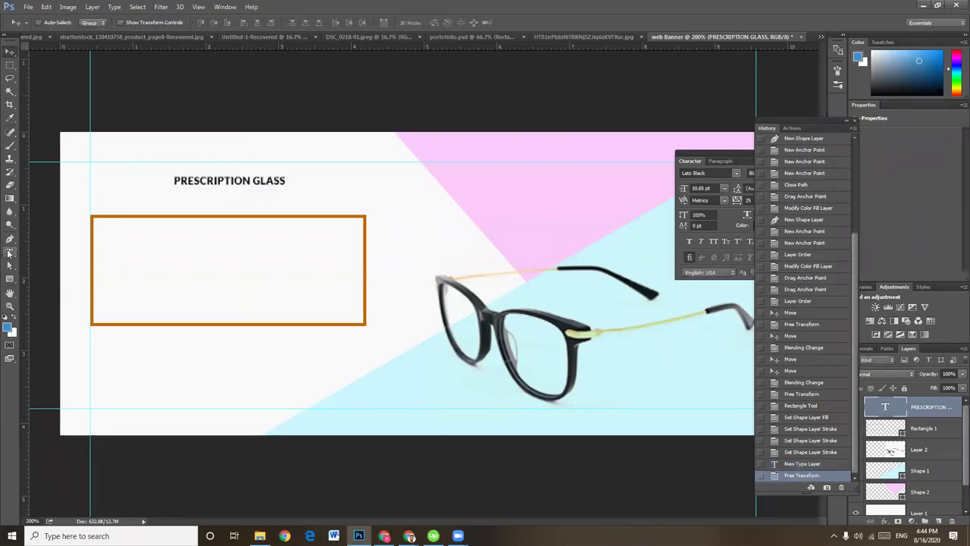
{"action": "left_click", "coordinate": [10, 252]}
{"action": "left_click", "coordinate": [254, 180]}
{"action": "key", "text": "ctrl+a"}
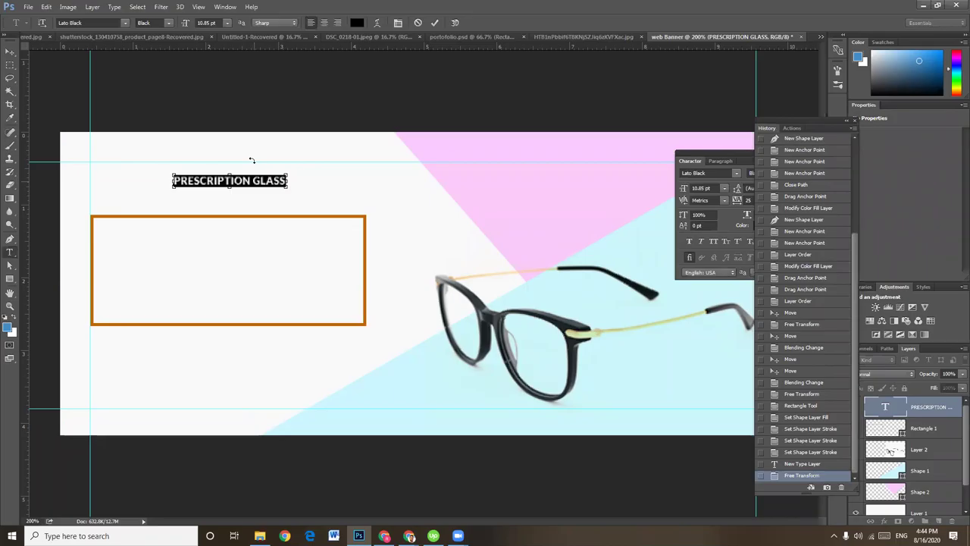
{"action": "left_click", "coordinate": [171, 23]}
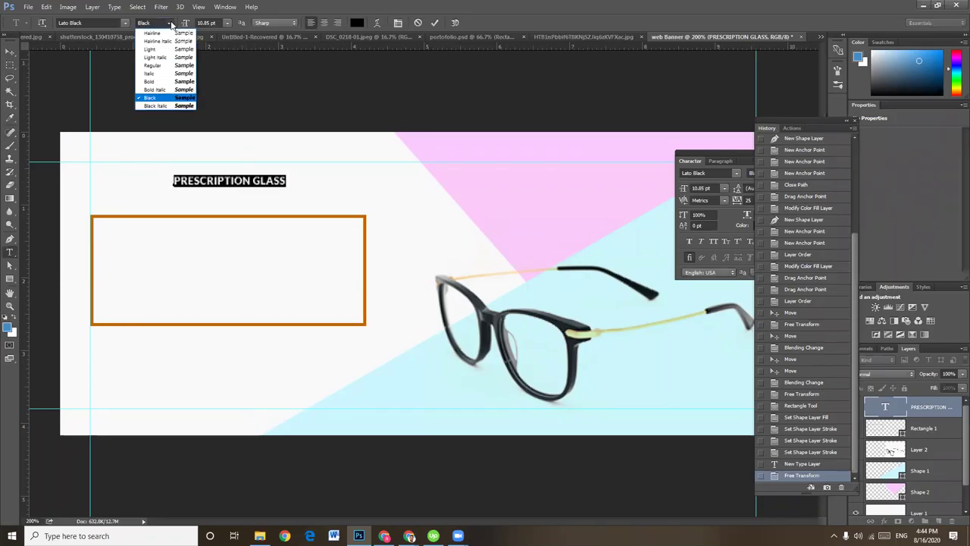
{"action": "left_click", "coordinate": [171, 24]}
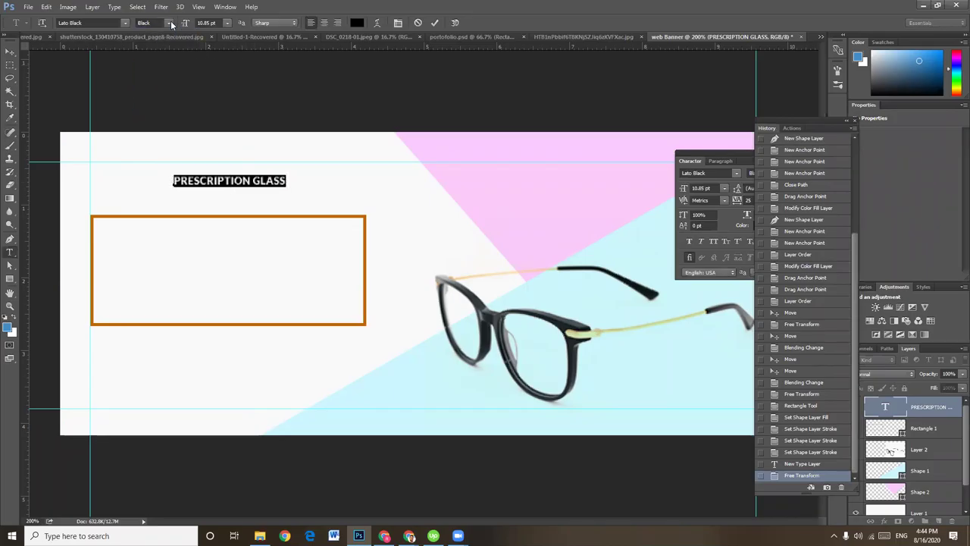
{"action": "left_click", "coordinate": [10, 52]}
Move the heading down onto the box's top edge
{"action": "left_click_drag", "start_coordinate": [230, 210], "coordinate": [233, 217]}
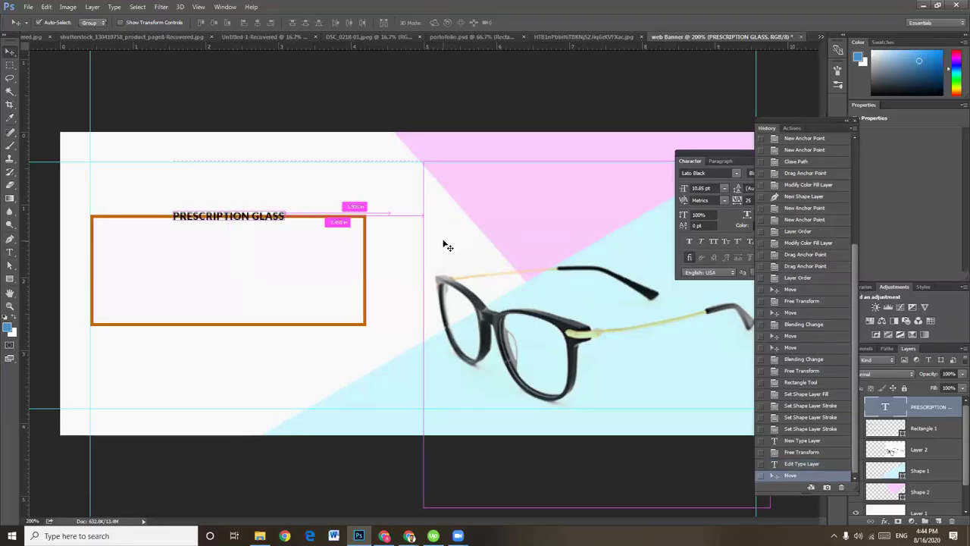
{"action": "key", "text": "ctrl+plus"}
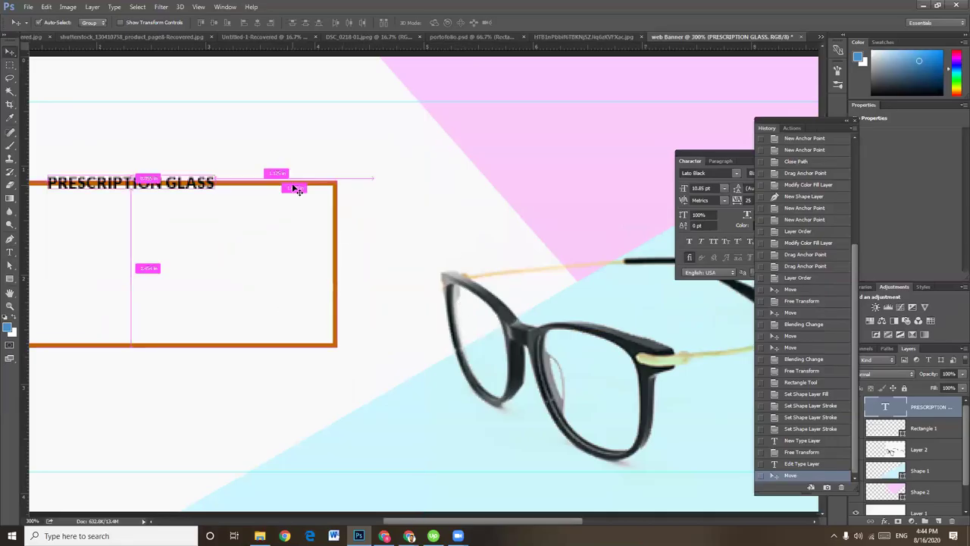
{"action": "key", "text": "ctrl+minus"}
{"action": "left_click", "coordinate": [10, 264]}
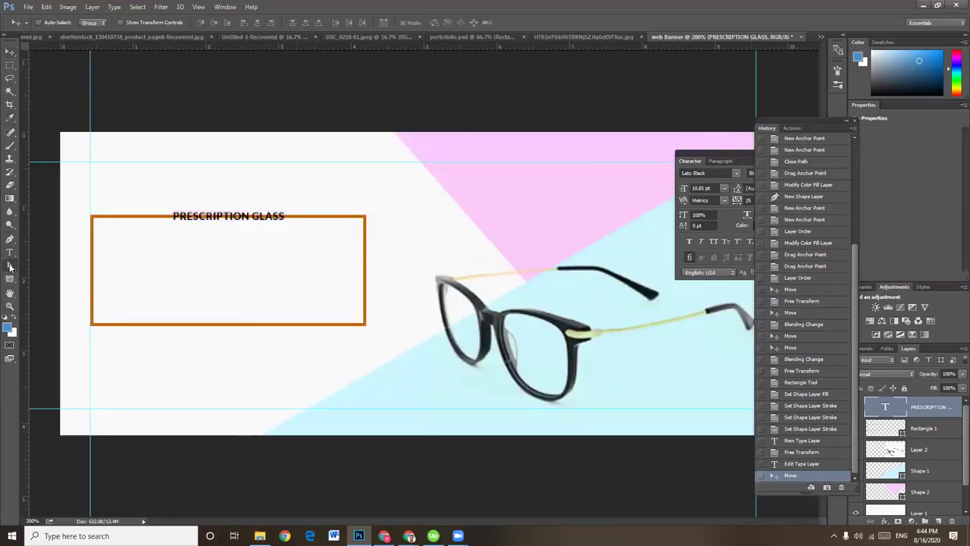
{"action": "left_click", "coordinate": [934, 429]}
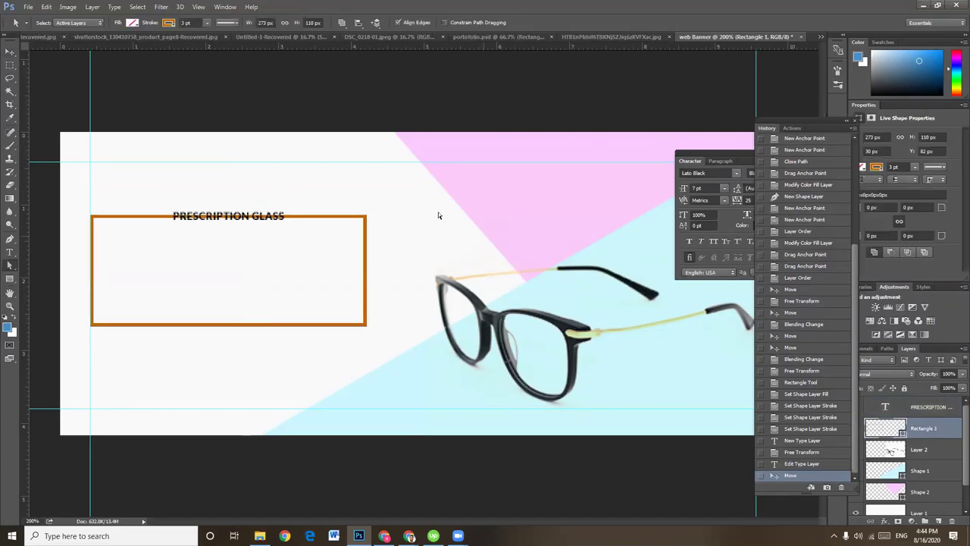
Add anchor points on the box's top edge and delete the segment behind the heading
{"action": "left_click", "coordinate": [370, 224]}
{"action": "key", "text": "p"}
{"action": "left_click", "coordinate": [307, 217]}
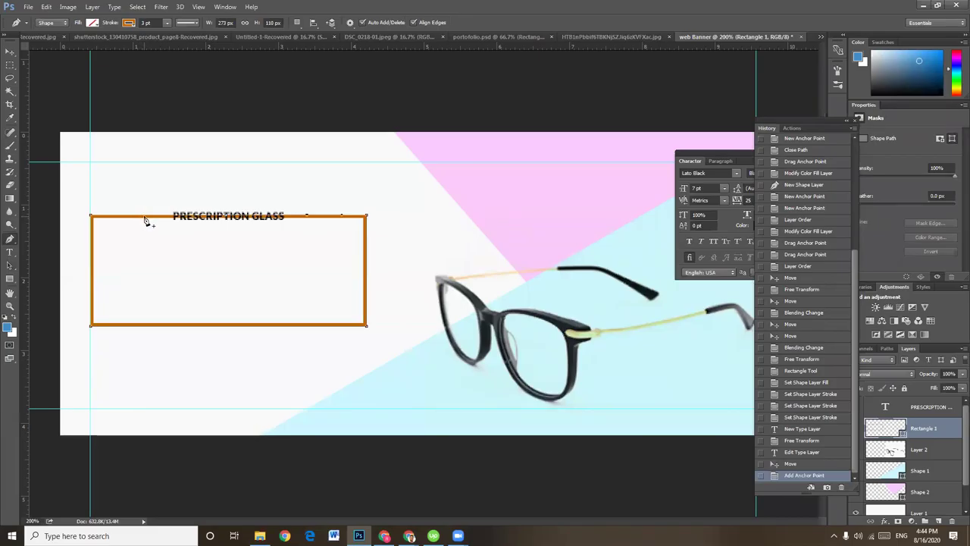
{"action": "left_click", "coordinate": [148, 216]}
{"action": "left_click", "coordinate": [223, 217]}
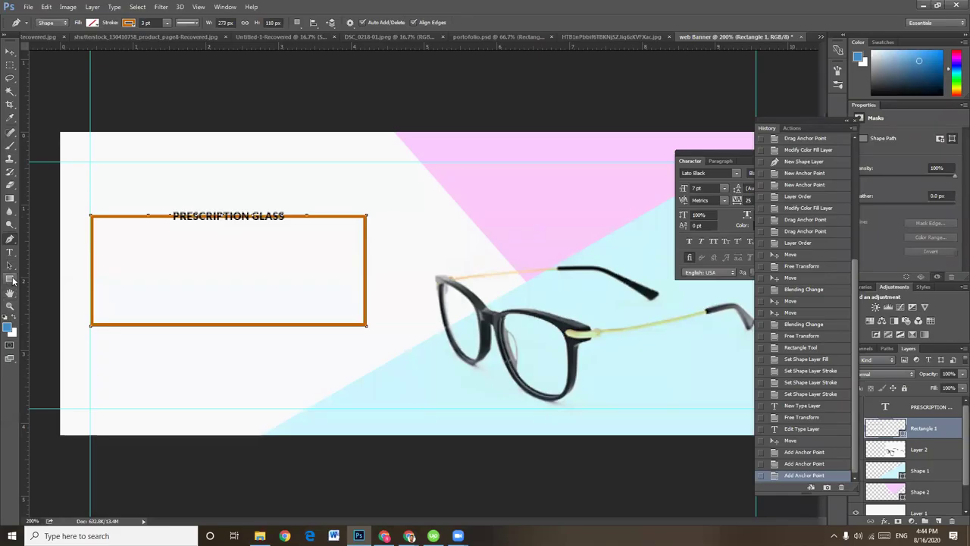
{"action": "left_click_drag", "start_coordinate": [10, 265], "coordinate": [34, 273]}
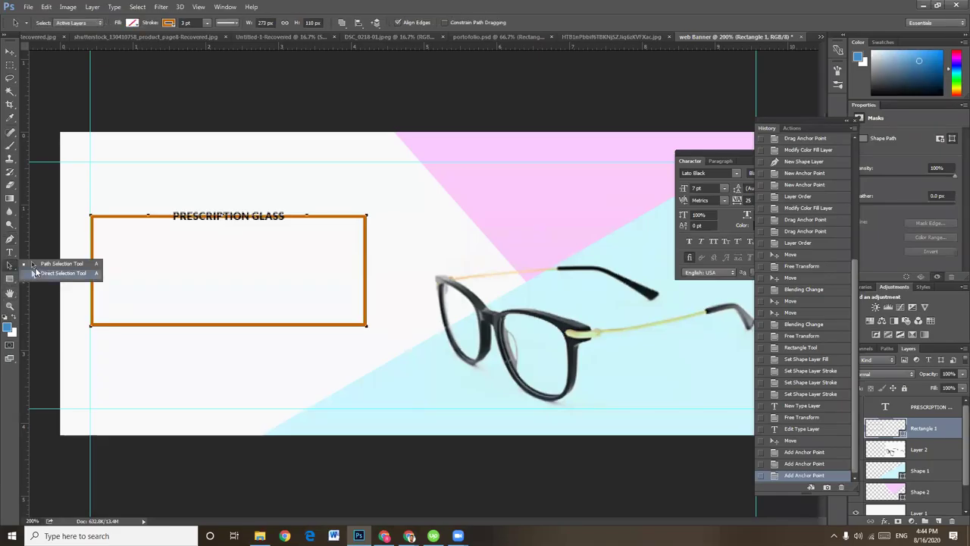
{"action": "left_click", "coordinate": [34, 273]}
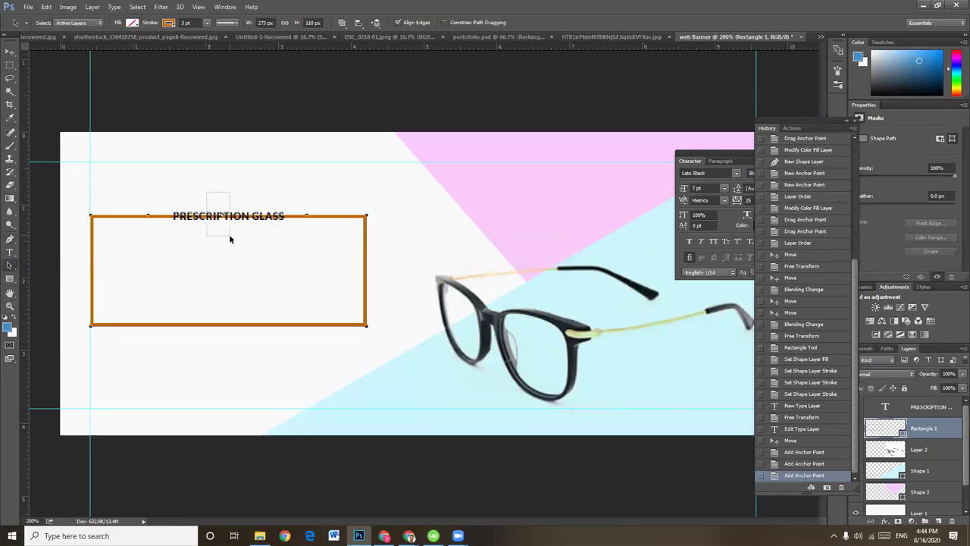
{"action": "left_click_drag", "start_coordinate": [229, 234], "coordinate": [232, 238]}
{"action": "key", "text": "Delete"}
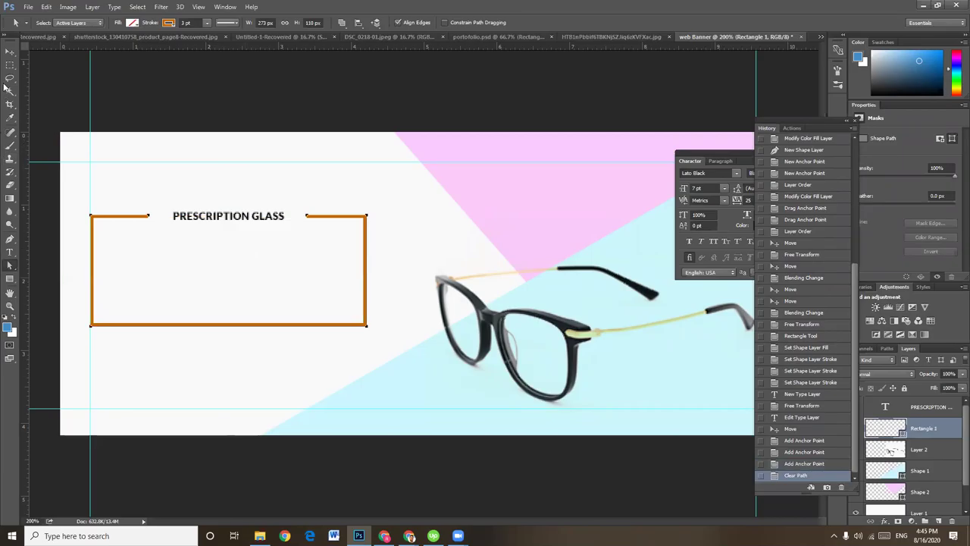
Enlarge the PRESCRIPTION GLASS heading to 12.35 pt to fill the frame gap
{"action": "left_click", "coordinate": [10, 51]}
{"action": "right_click", "coordinate": [264, 216]}
{"action": "left_click", "coordinate": [271, 222]}
{"action": "key", "text": "ctrl+t"}
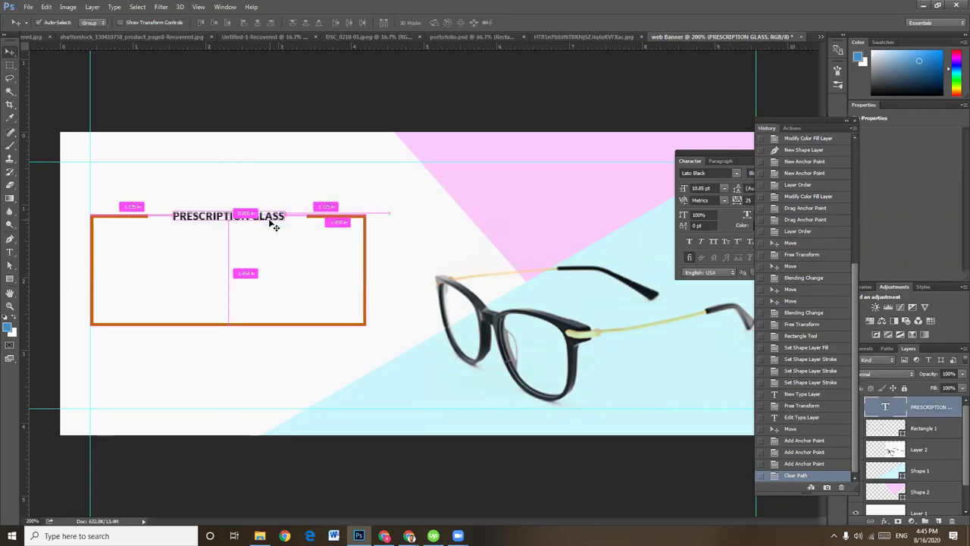
{"action": "left_click_drag", "start_coordinate": [287, 209], "coordinate": [297, 206]}
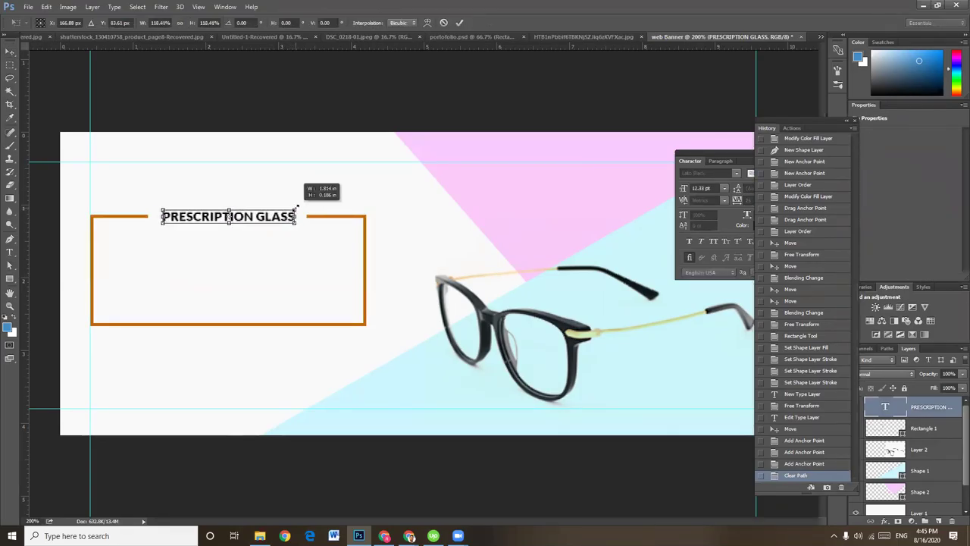
{"action": "key", "text": "Return"}
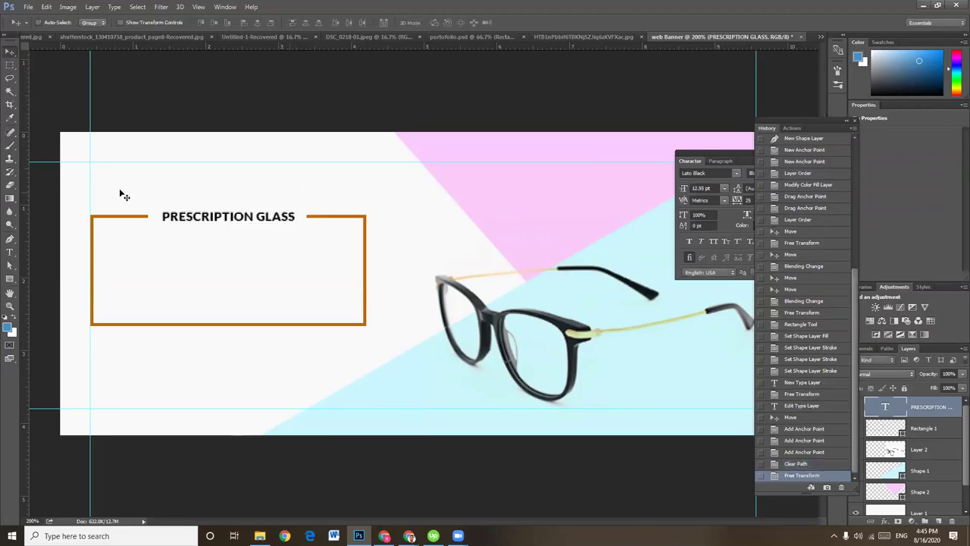
Type FREEE inside the frame and set it to 75 pt
{"action": "left_click", "coordinate": [9, 252]}
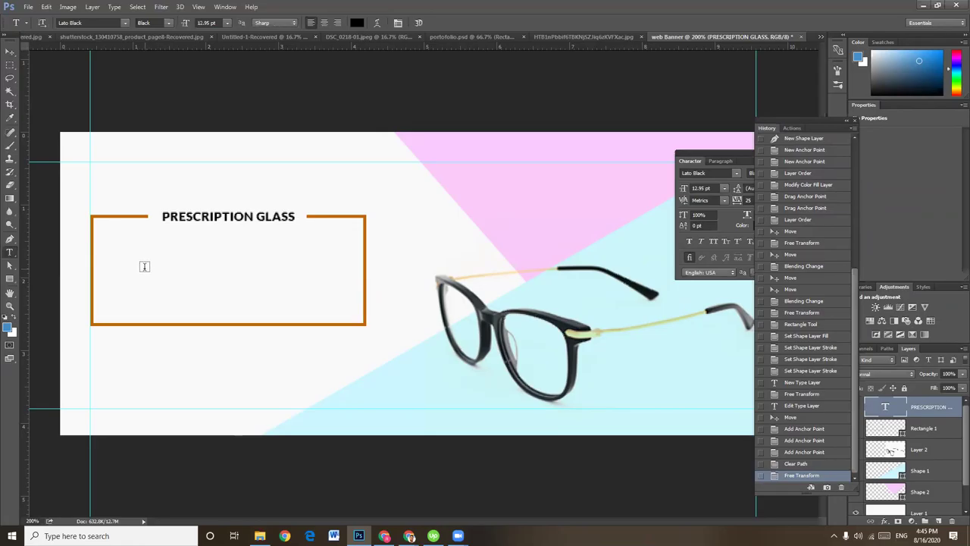
{"action": "left_click", "coordinate": [144, 266]}
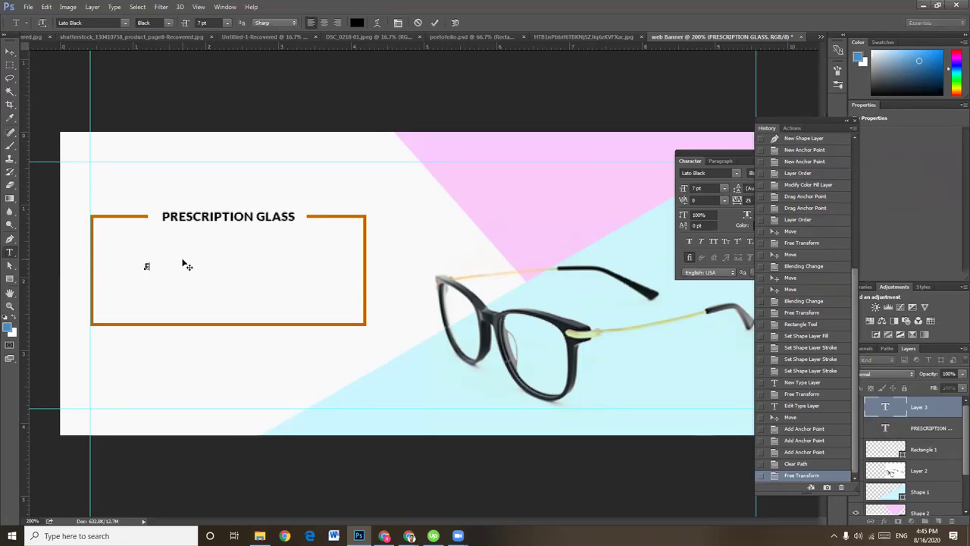
{"action": "type", "text": "FREEE"}
{"action": "key", "text": "ctrl+a"}
{"action": "left_click_drag", "start_coordinate": [189, 25], "coordinate": [223, 27]}
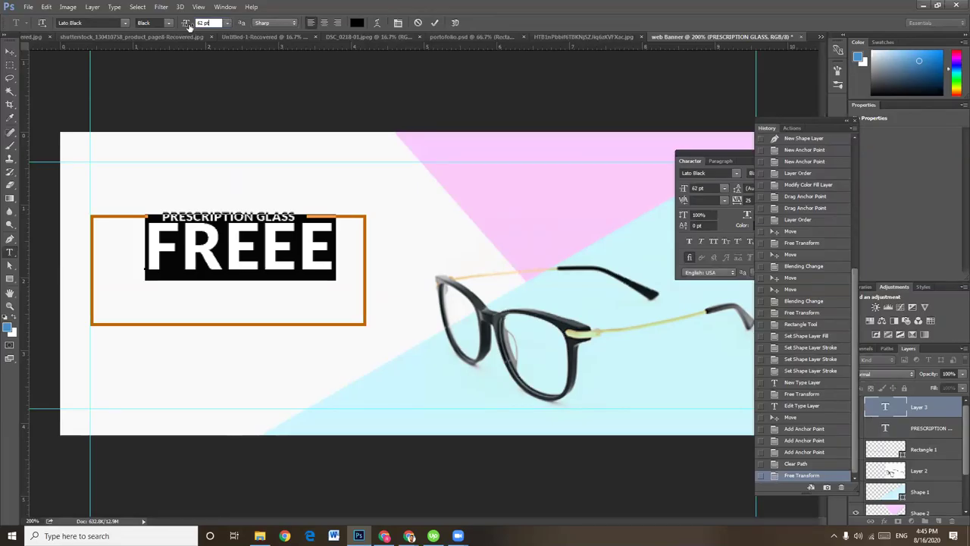
{"action": "left_click_drag", "start_coordinate": [189, 25], "coordinate": [198, 25]}
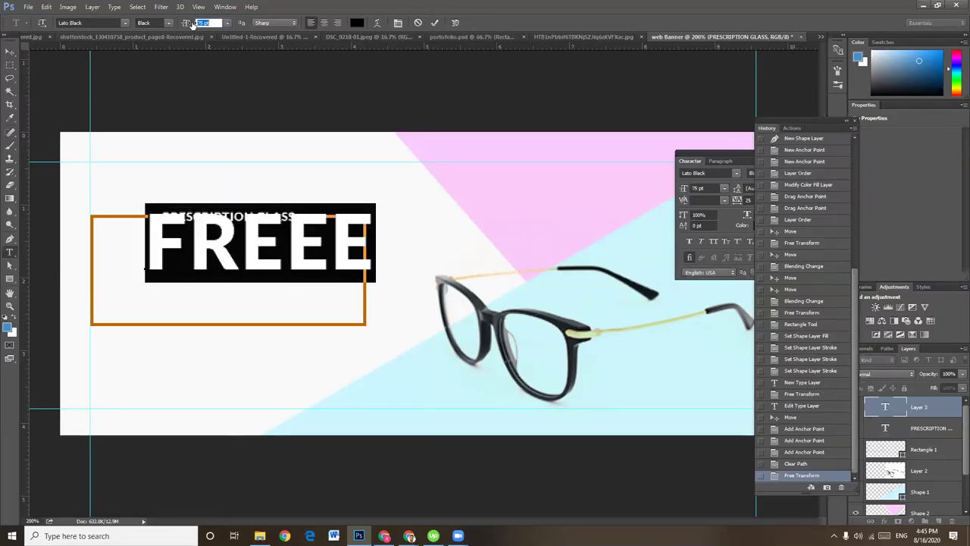
Move FREEE into the orange frame and nudge it down and right
{"action": "left_click", "coordinate": [10, 51]}
{"action": "left_click_drag", "start_coordinate": [227, 258], "coordinate": [199, 281]}
{"action": "key", "text": "Down"}
{"action": "key", "text": "Down"}
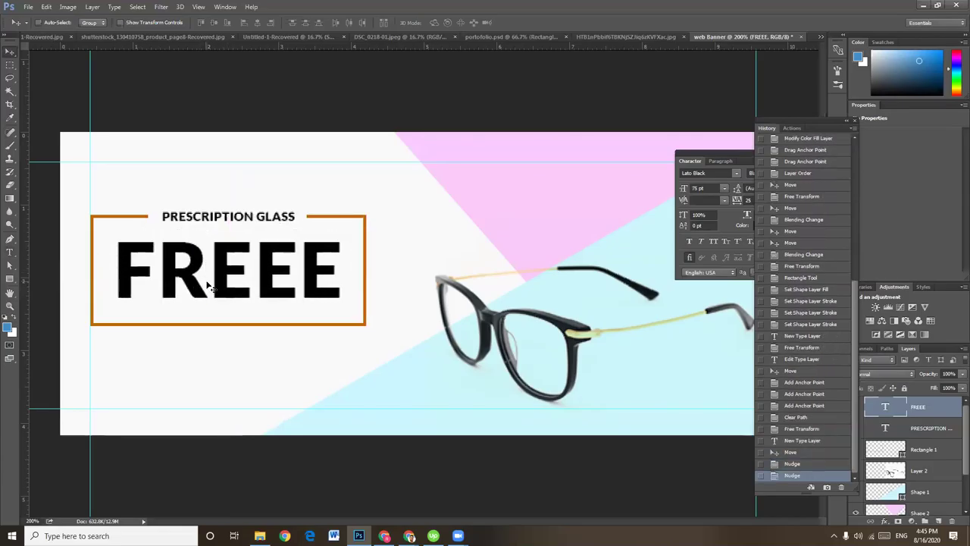
{"action": "key", "text": "Right"}
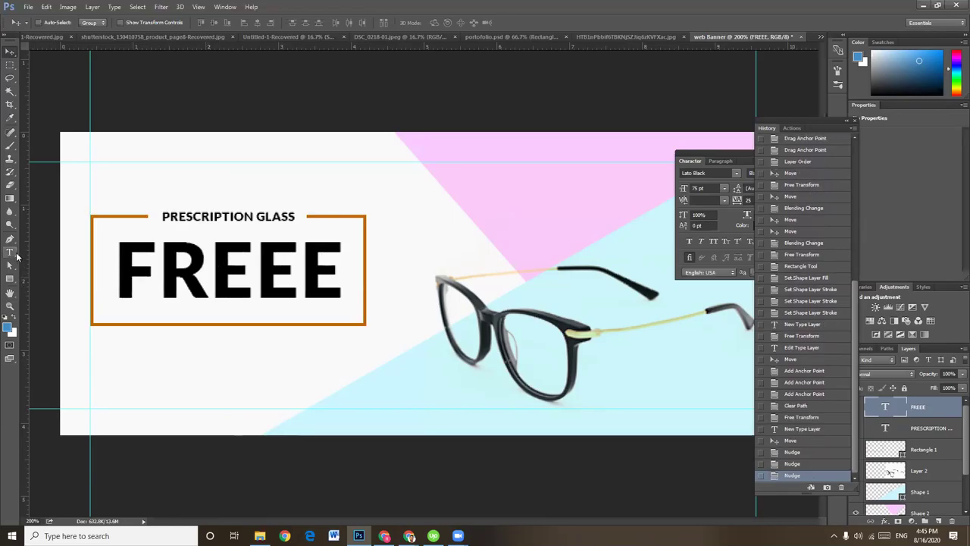
{"action": "left_click", "coordinate": [16, 255]}
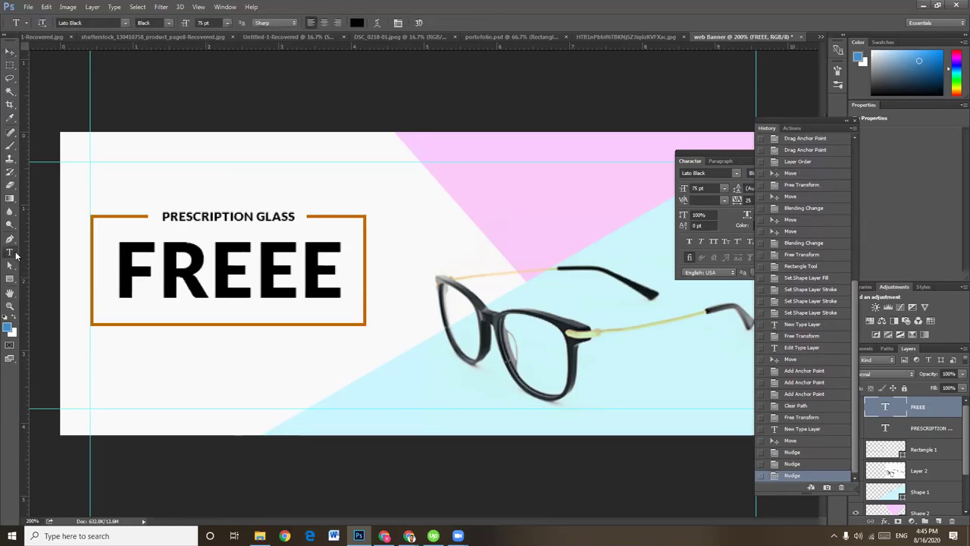
Type PAY FOR FRAM ONLY below the frame at 17 pt
{"action": "left_click", "coordinate": [184, 357]}
{"action": "mouse_move", "coordinate": [183, 24]}
{"action": "left_mouse_down"}
{"action": "mouse_move", "coordinate": [149, 24]}
{"action": "mouse_move", "coordinate": [232, 355]}
{"action": "left_mouse_up"}
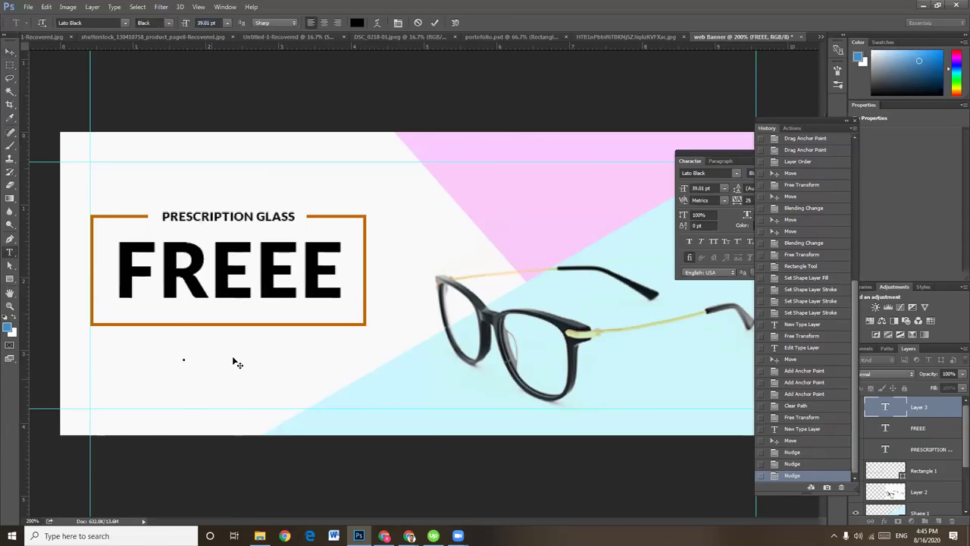
{"action": "left_click_drag", "start_coordinate": [188, 23], "coordinate": [179, 24]}
{"action": "type", "text": "PAY FOR "}
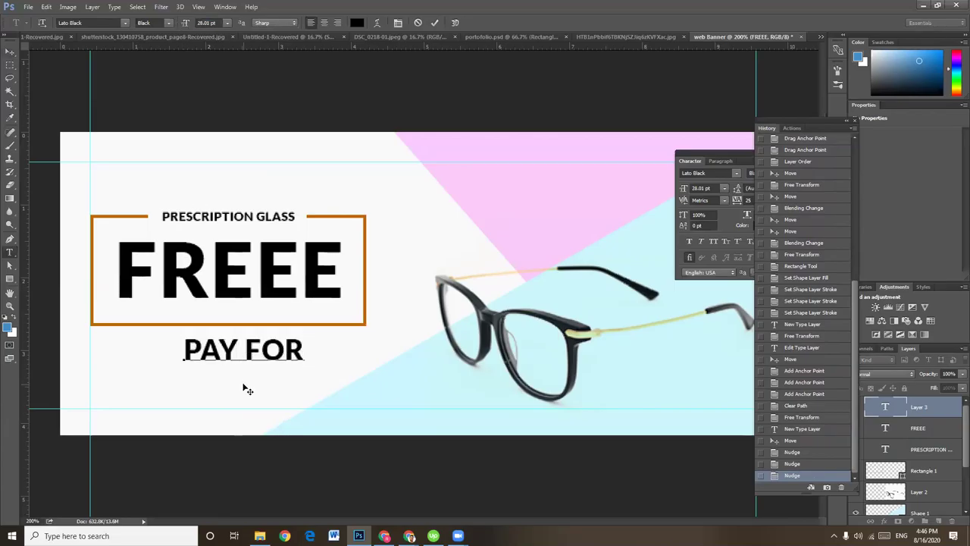
{"action": "type", "text": "F A"}
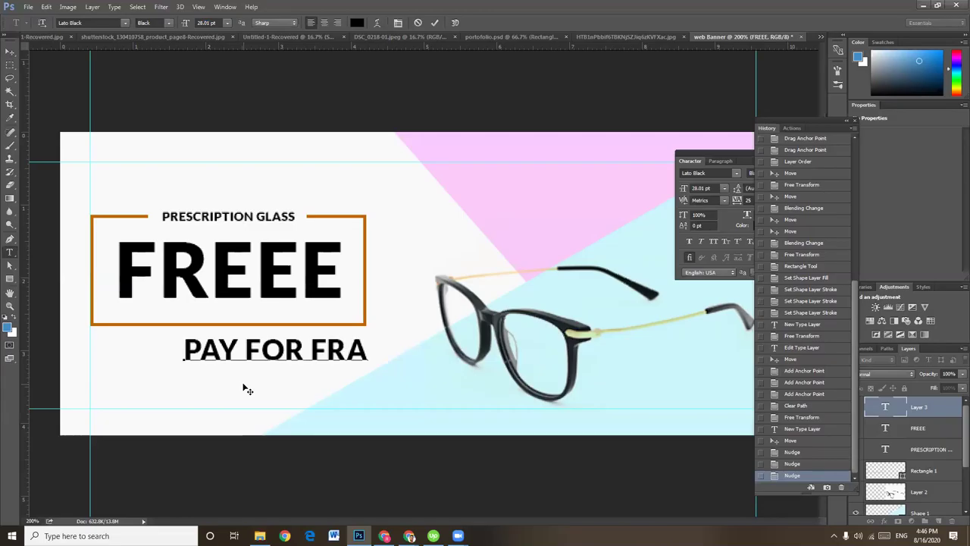
{"action": "type", "text": "M ONLY"}
{"action": "key", "text": "ctrl+a"}
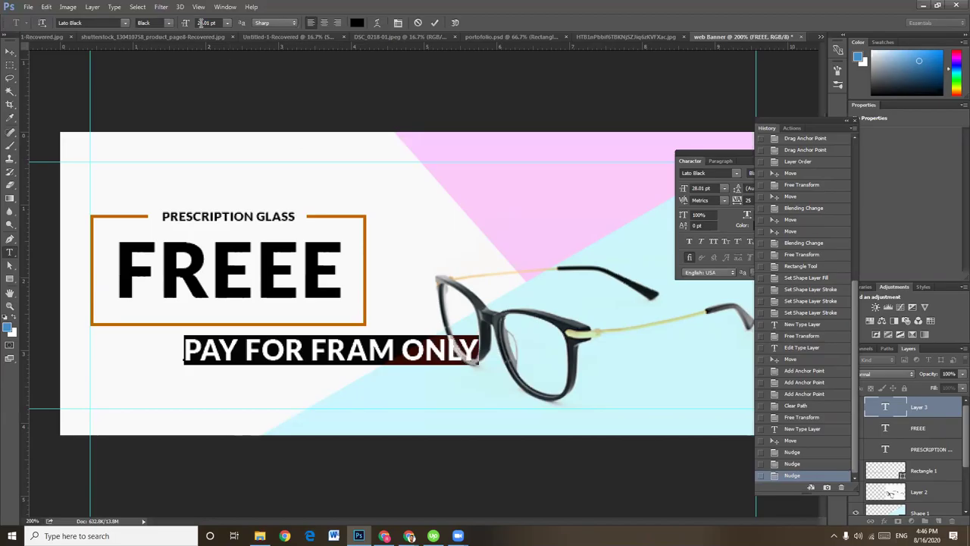
{"action": "left_click_drag", "start_coordinate": [185, 23], "coordinate": [180, 23]}
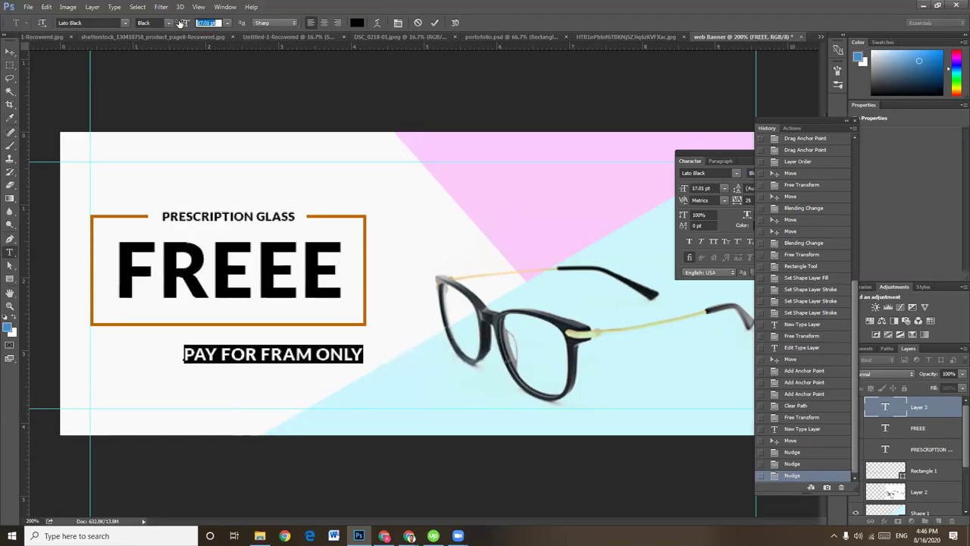
{"action": "key", "text": "Return"}
Move the line left beneath FREEE and scale it to about the frame's width
{"action": "left_click", "coordinate": [10, 51]}
{"action": "left_click_drag", "start_coordinate": [191, 345], "coordinate": [95, 333]}
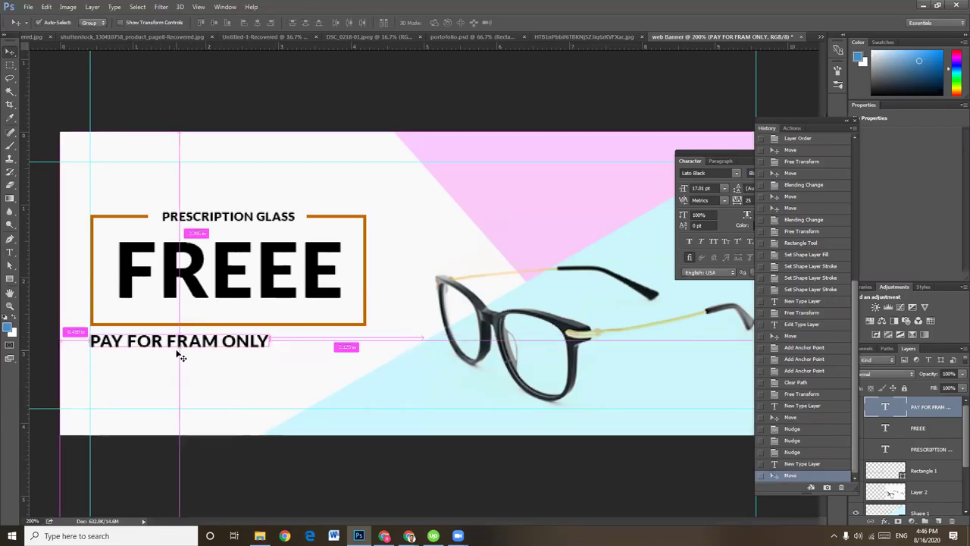
{"action": "key", "text": "ctrl+t"}
{"action": "left_click_drag", "start_coordinate": [270, 353], "coordinate": [369, 364]}
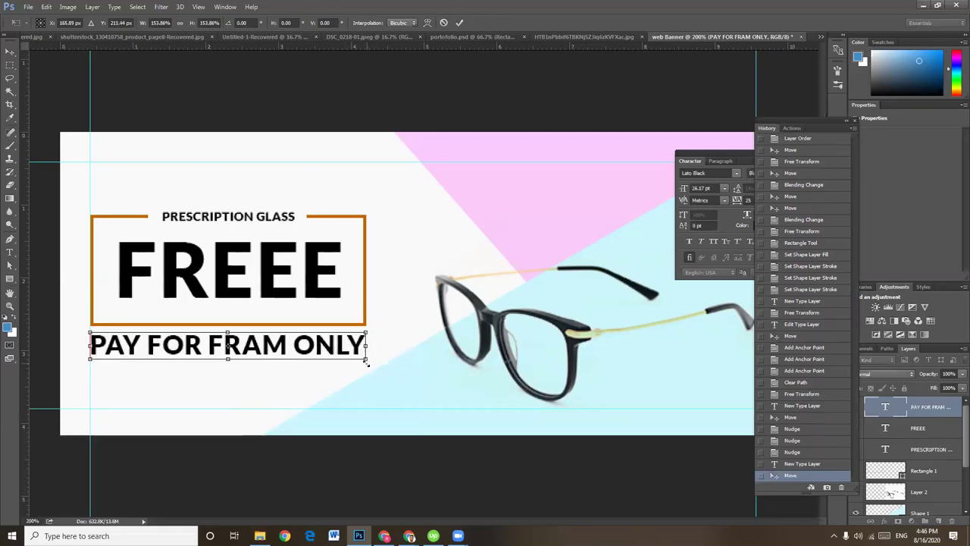
{"action": "key", "text": "Return"}
{"action": "left_click", "coordinate": [10, 251]}
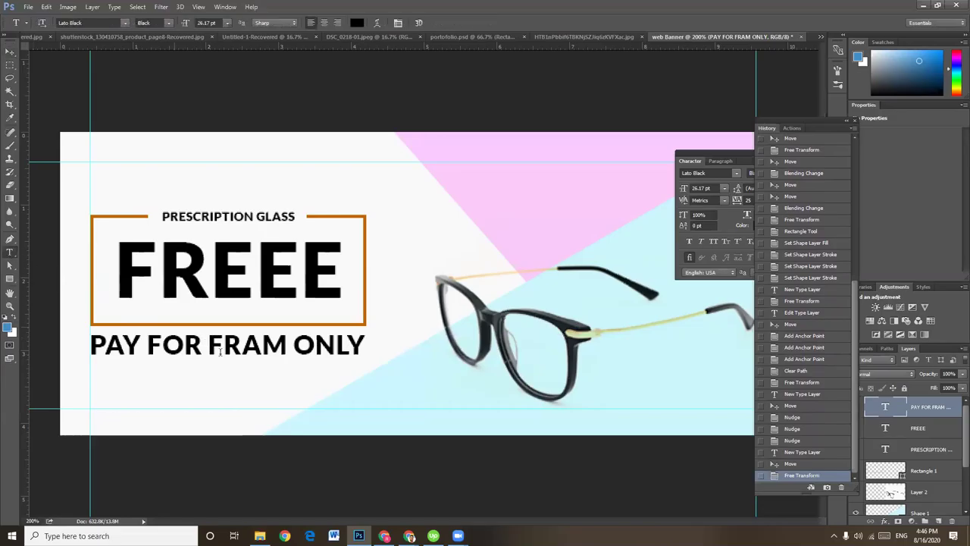
{"action": "double_click", "coordinate": [237, 345]}
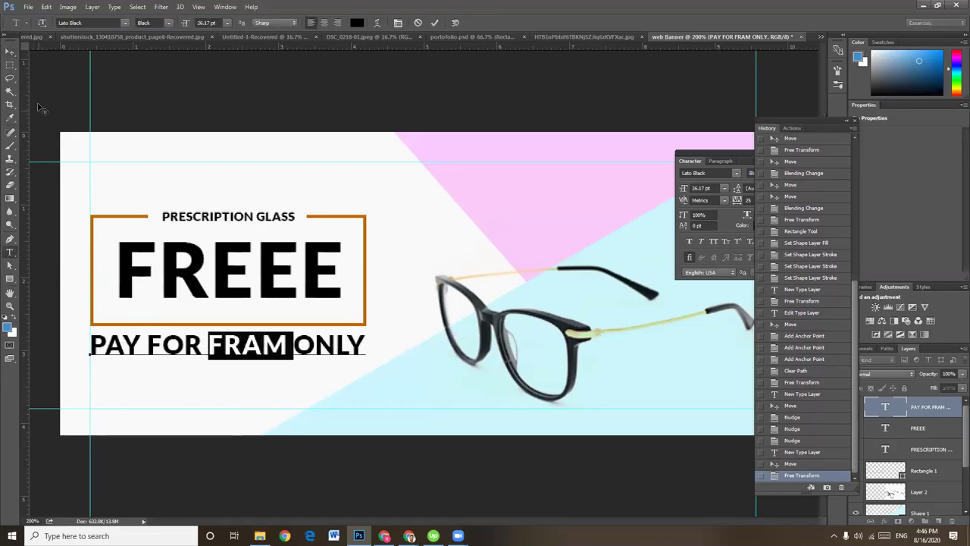
{"action": "triple_click", "coordinate": [217, 348]}
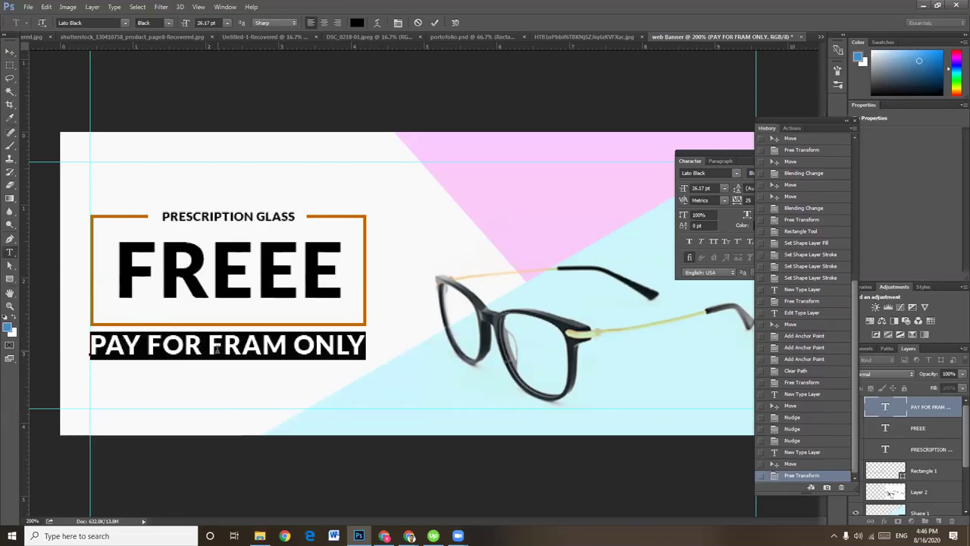
Give the PAY FOR FRAM ONLY line 20 pt size and 220 tracking, then view the whole banner
{"action": "left_click", "coordinate": [197, 23]}
{"action": "type", "text": "20"}
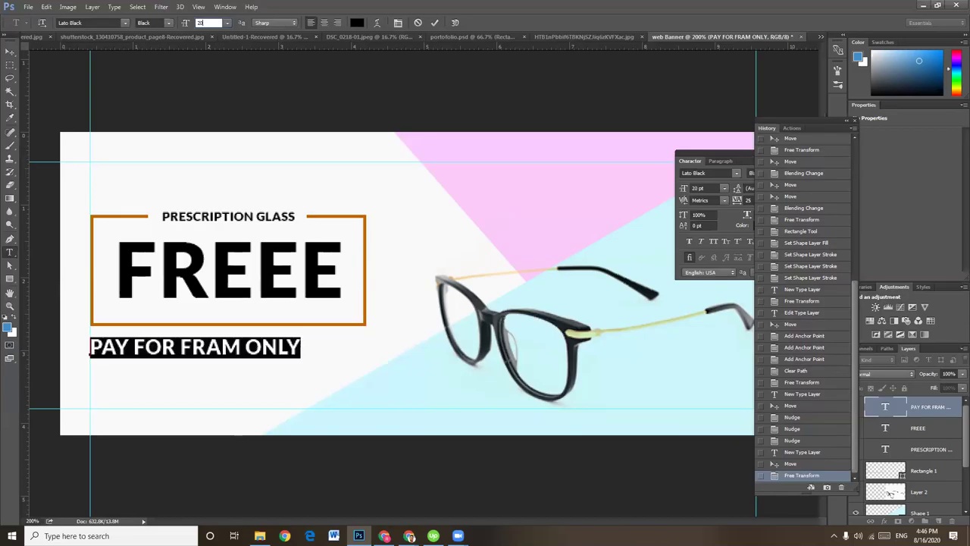
{"action": "left_click", "coordinate": [742, 155]}
{"action": "left_click_drag", "start_coordinate": [739, 199], "coordinate": [747, 200]}
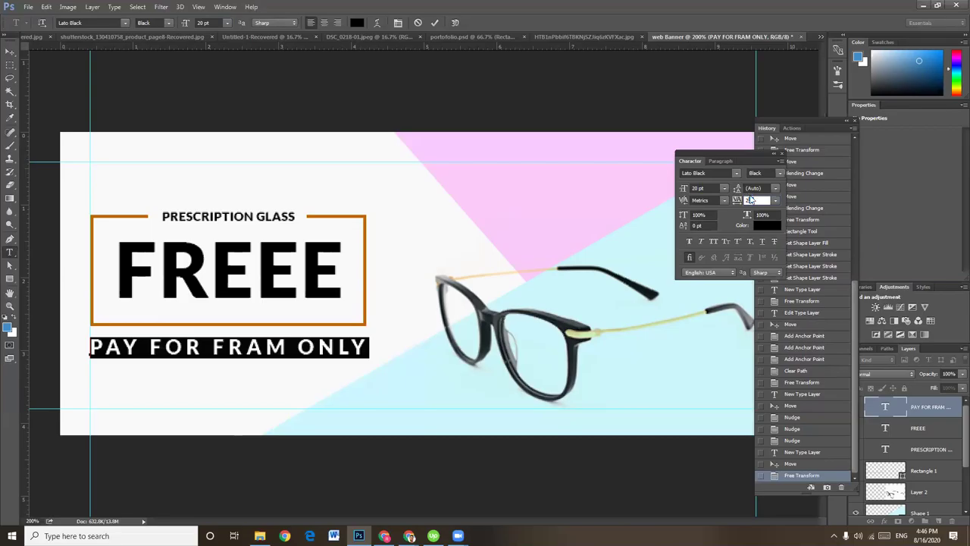
{"action": "type", "text": "0"}
{"action": "key", "text": "Return"}
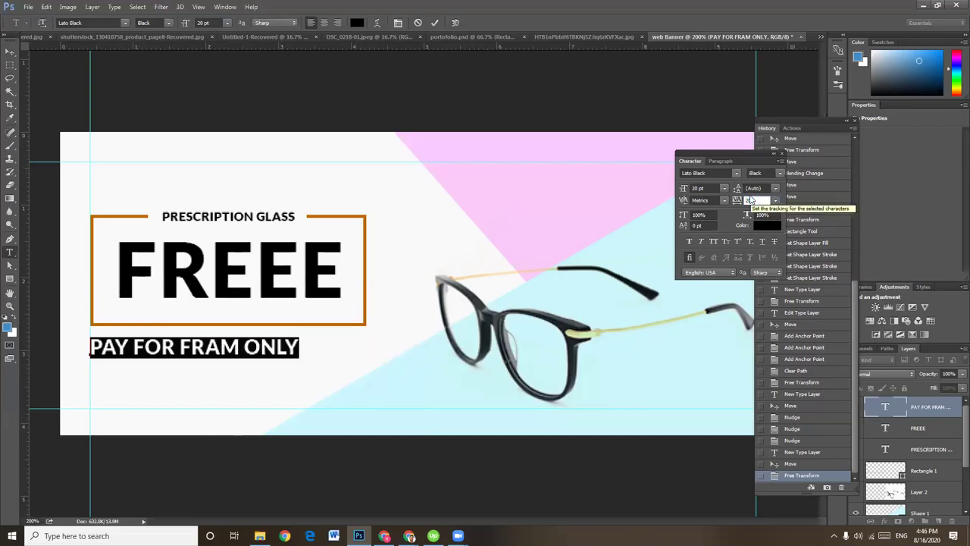
{"action": "double_click", "coordinate": [749, 200]}
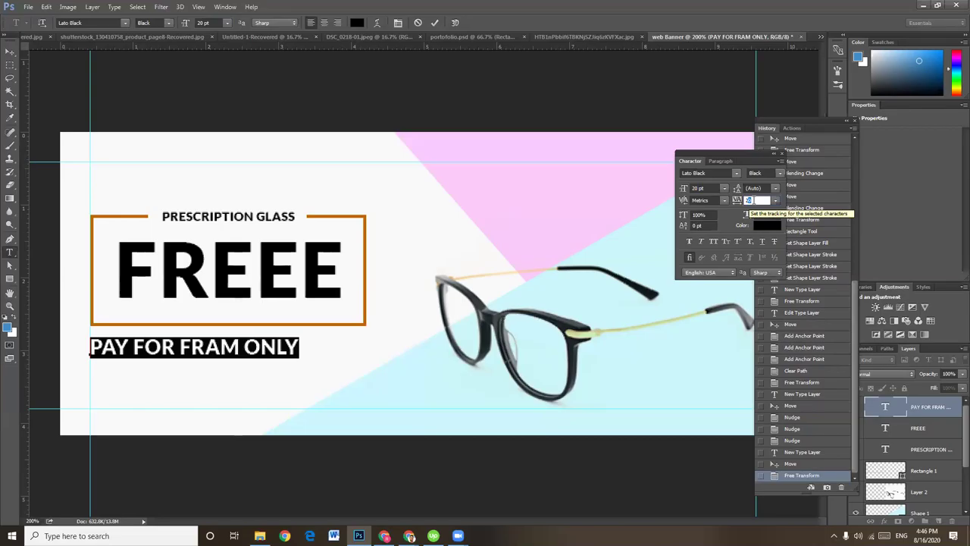
{"action": "type", "text": "200"}
{"action": "key", "text": "Return"}
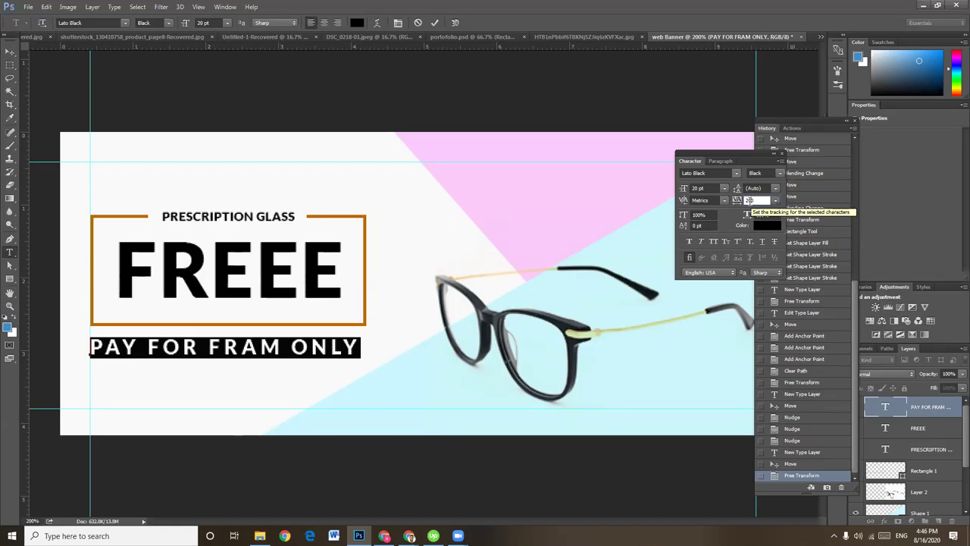
{"action": "key", "text": "Up"}
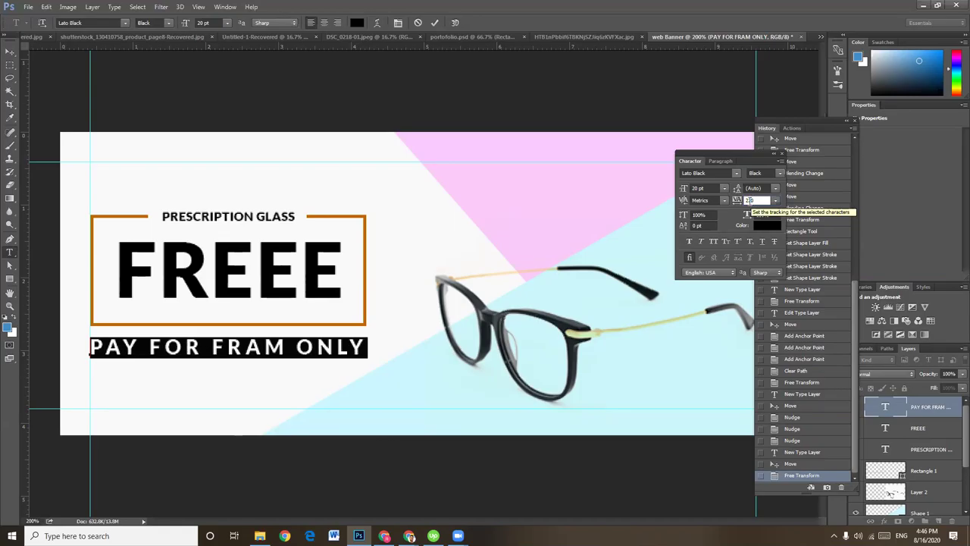
{"action": "left_click", "coordinate": [10, 51]}
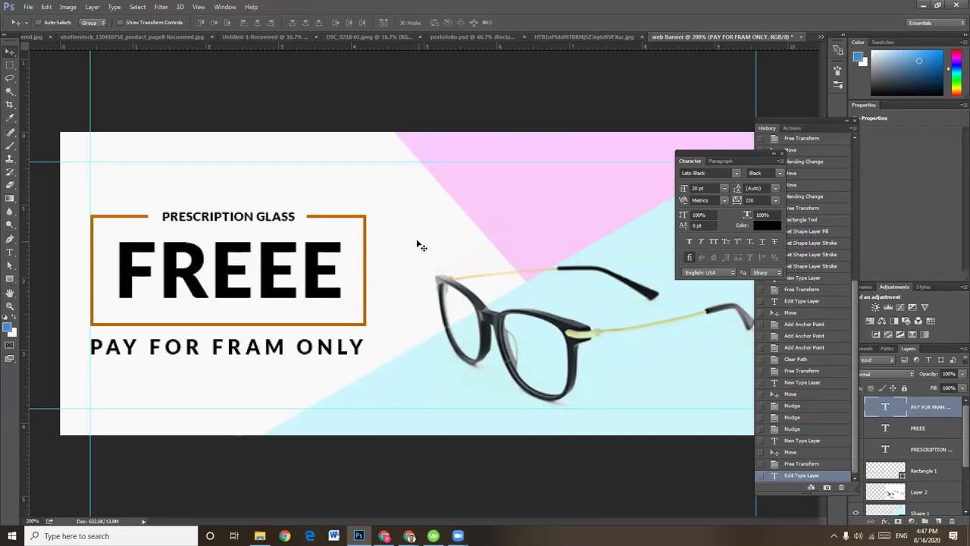
{"action": "key", "text": "ctrl+minus"}
{"action": "key", "text": "ctrl+minus"}
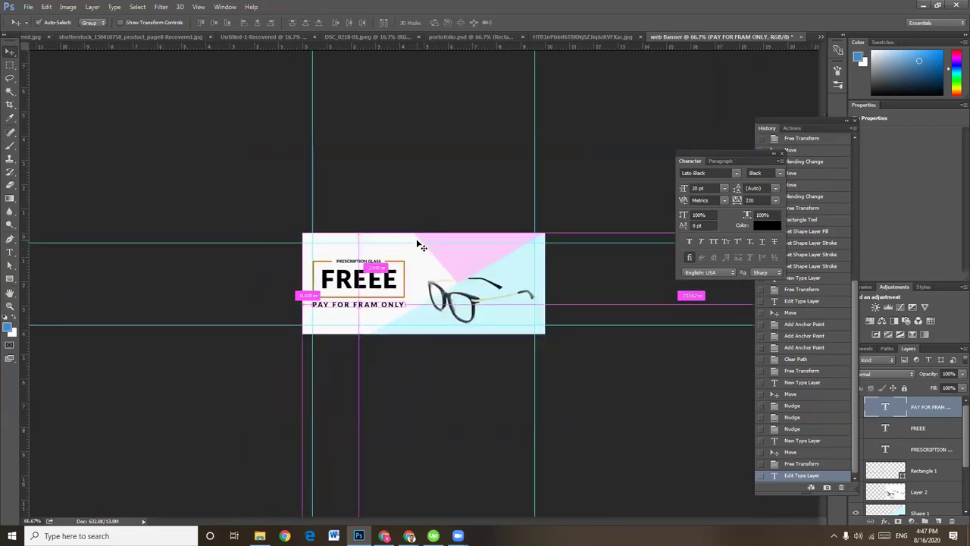
{"action": "key", "text": "ctrl+minus"}
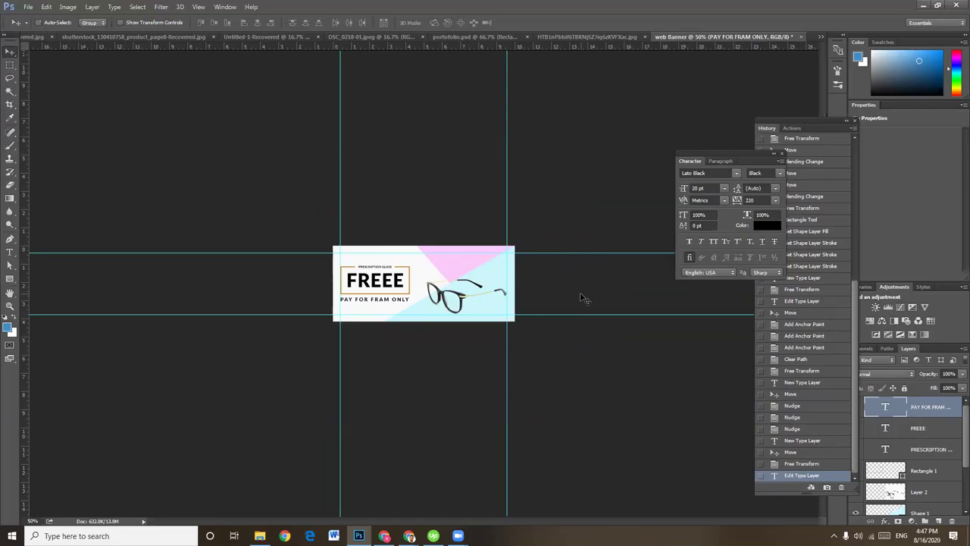
Start Save As and create a new BANNER folder on the Design (G:) drive
{"action": "left_click", "coordinate": [28, 7]}
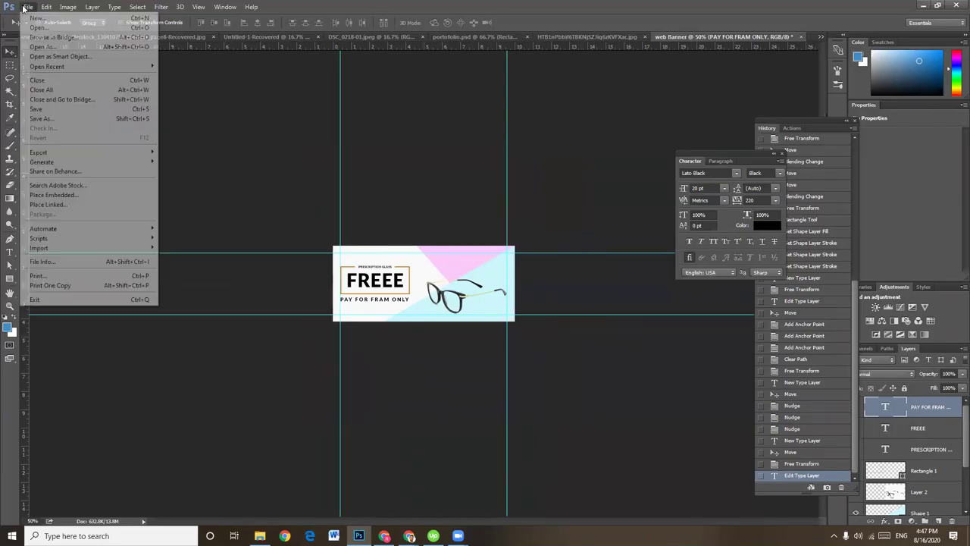
{"action": "left_click", "coordinate": [50, 119]}
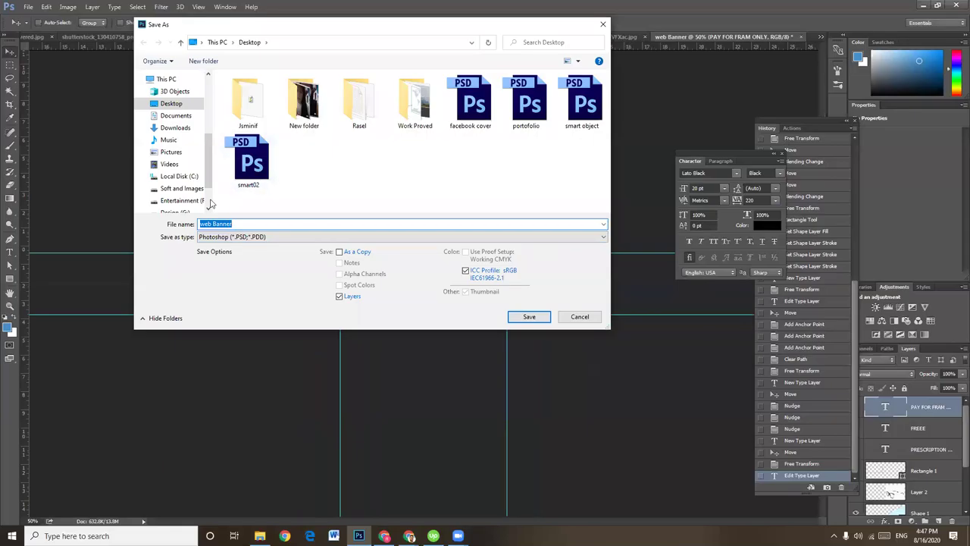
{"action": "scroll", "coordinate": [182, 204], "scroll_direction": "down", "scroll_amount": 1}
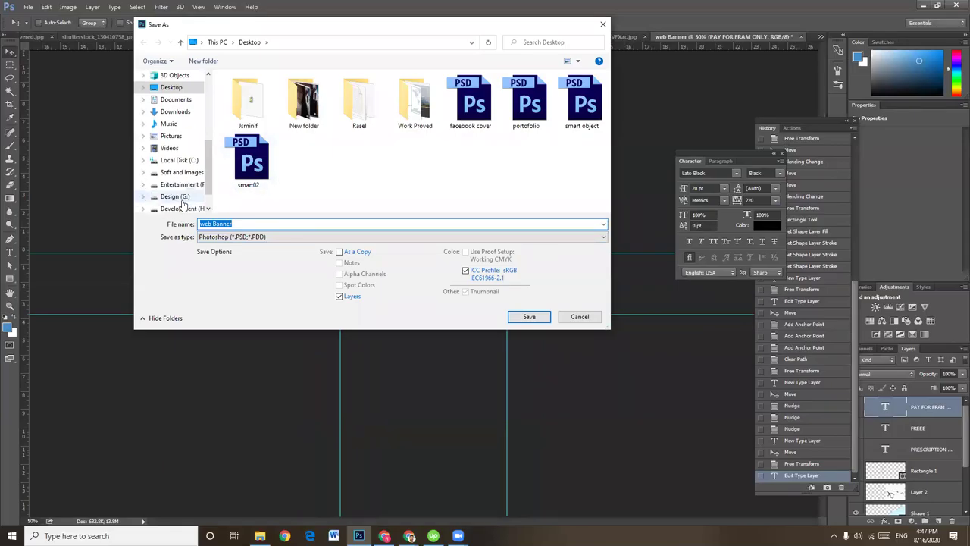
{"action": "left_click", "coordinate": [171, 197]}
{"action": "left_click", "coordinate": [261, 176]}
{"action": "key", "text": "w"}
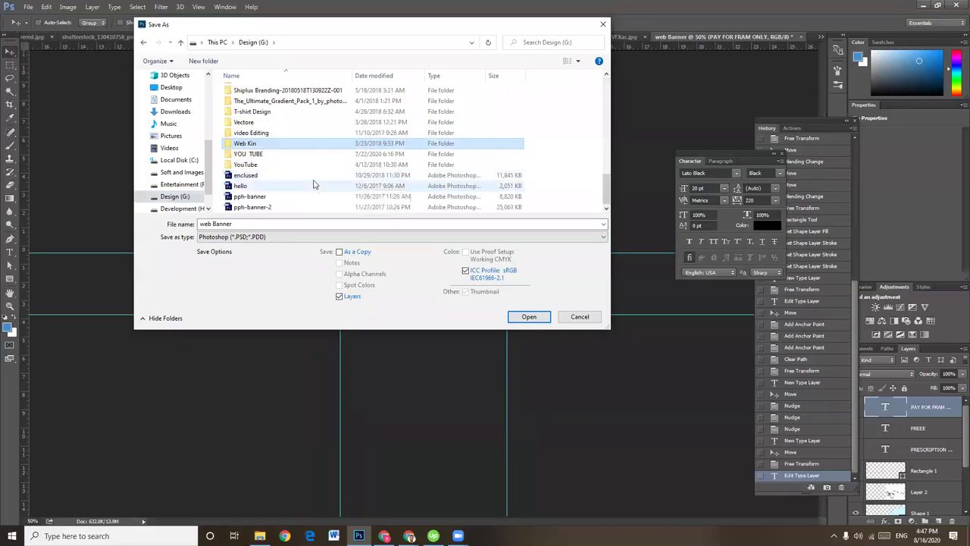
{"action": "left_click", "coordinate": [260, 112]}
{"action": "key", "text": "Home"}
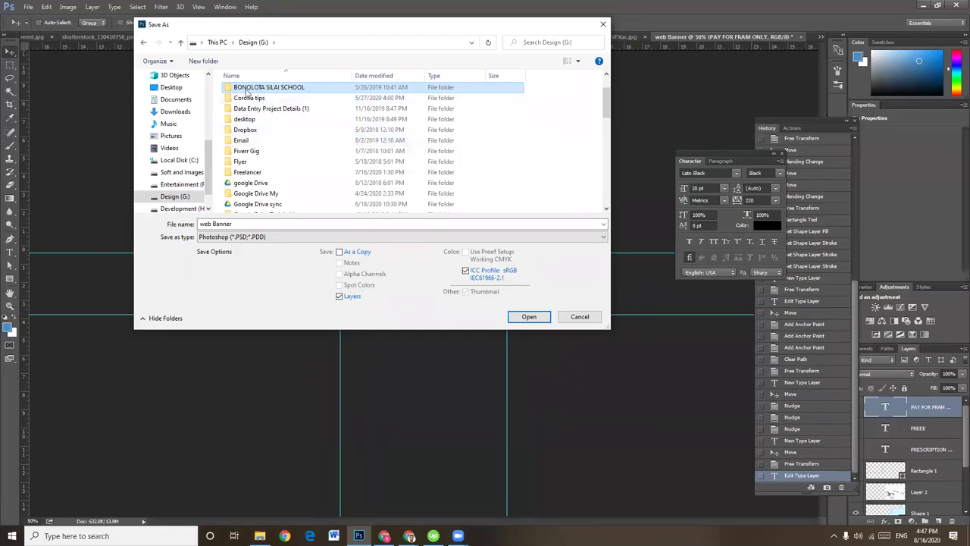
{"action": "left_click", "coordinate": [204, 61]}
{"action": "type", "text": "BANNER"}
{"action": "key", "text": "Return"}
{"action": "key", "text": "Return"}
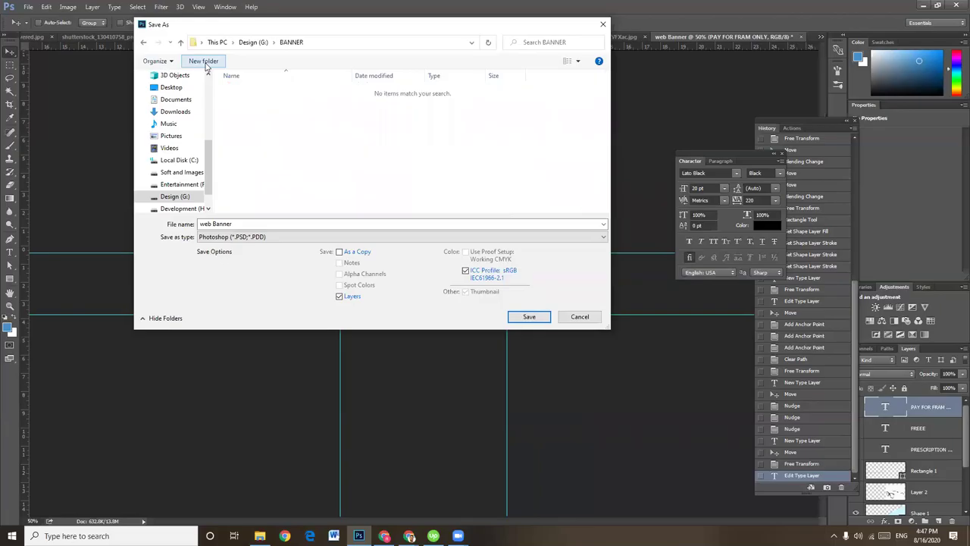
Save the banner as web Banner.psd with maximum compatibility
{"action": "left_click", "coordinate": [531, 317]}
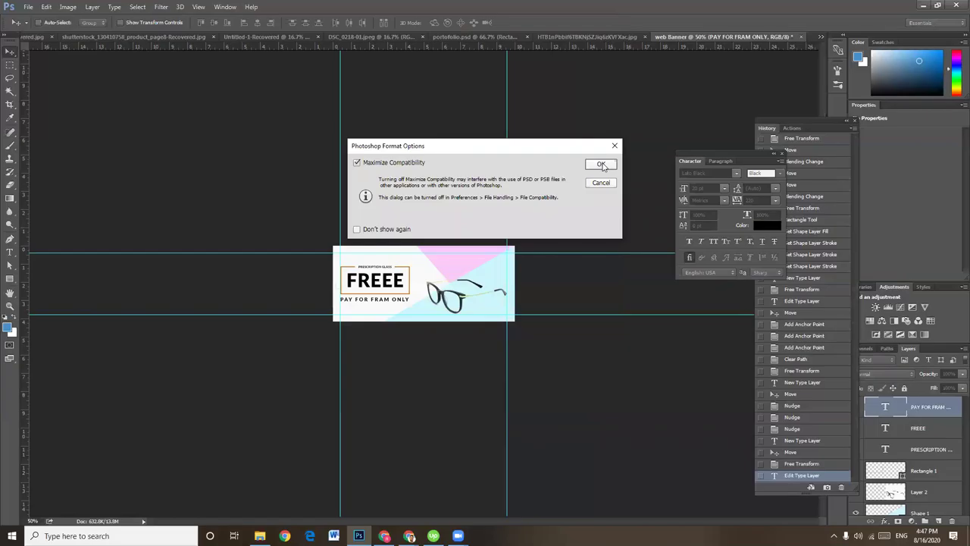
{"action": "left_click", "coordinate": [601, 165]}
{"action": "left_click", "coordinate": [28, 9]}
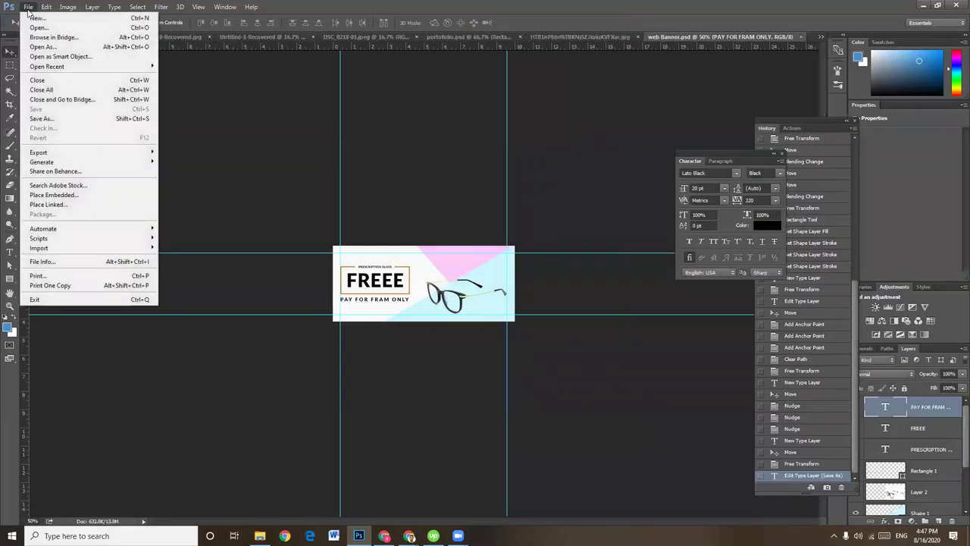
{"action": "mouse_move", "coordinate": [40, 153]}
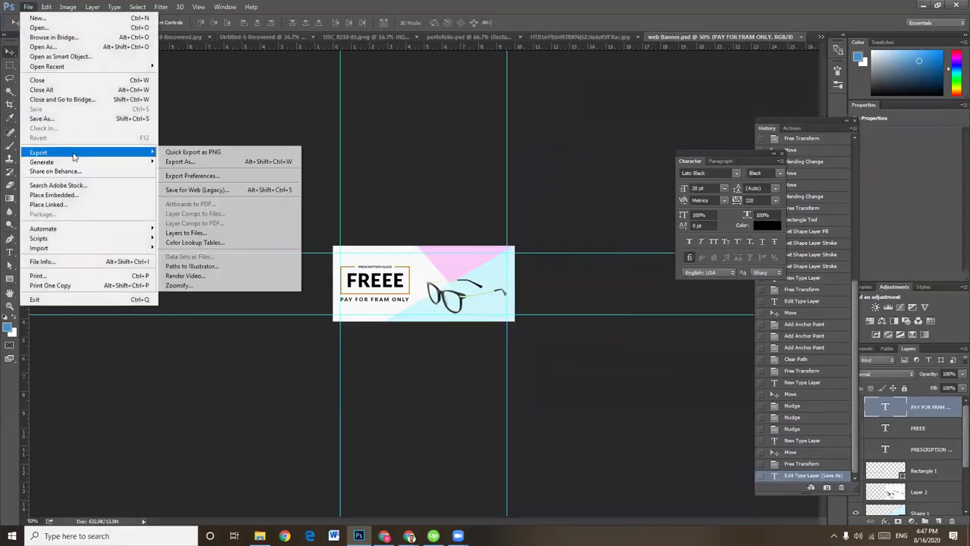
Open Save for Web (Legacy) and choose the JPEG Medium preset for the banner
{"action": "left_click", "coordinate": [250, 196]}
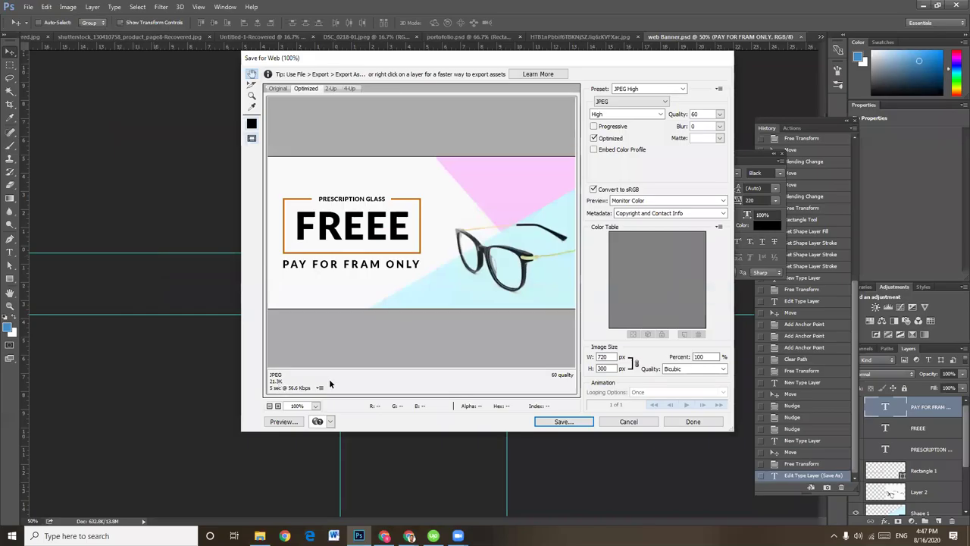
{"action": "mouse_move", "coordinate": [493, 210]}
{"action": "left_mouse_down"}
{"action": "mouse_move", "coordinate": [411, 209]}
{"action": "mouse_move", "coordinate": [439, 219]}
{"action": "left_mouse_up"}
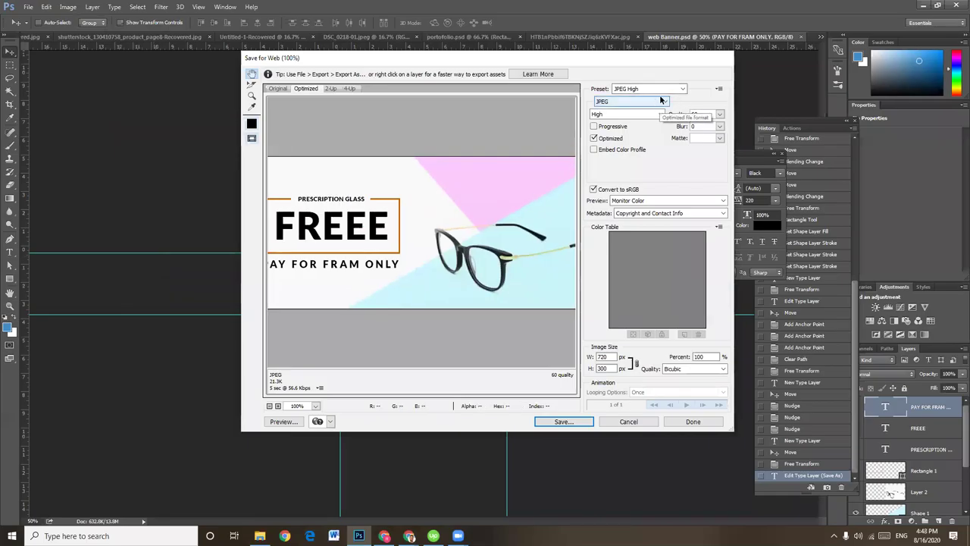
{"action": "left_click", "coordinate": [667, 88]}
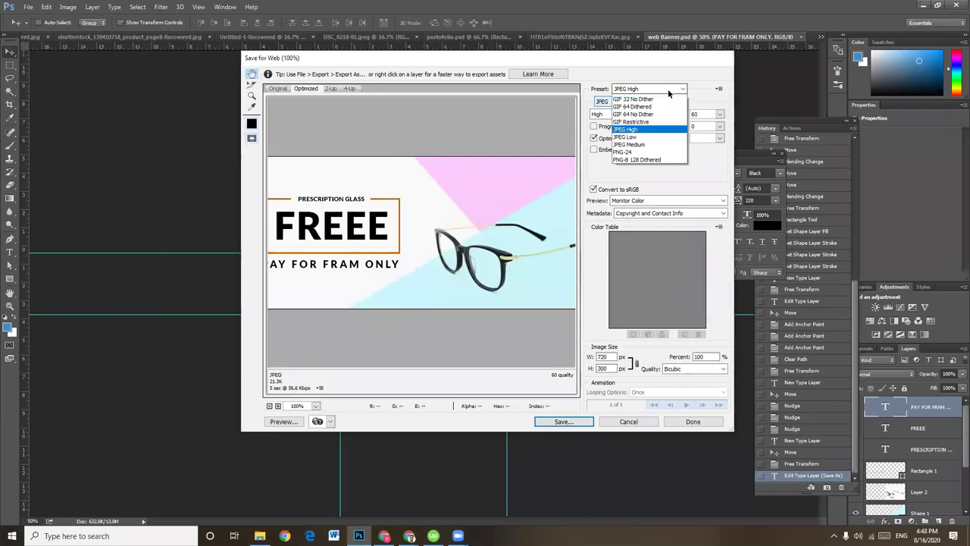
{"action": "left_click", "coordinate": [628, 167]}
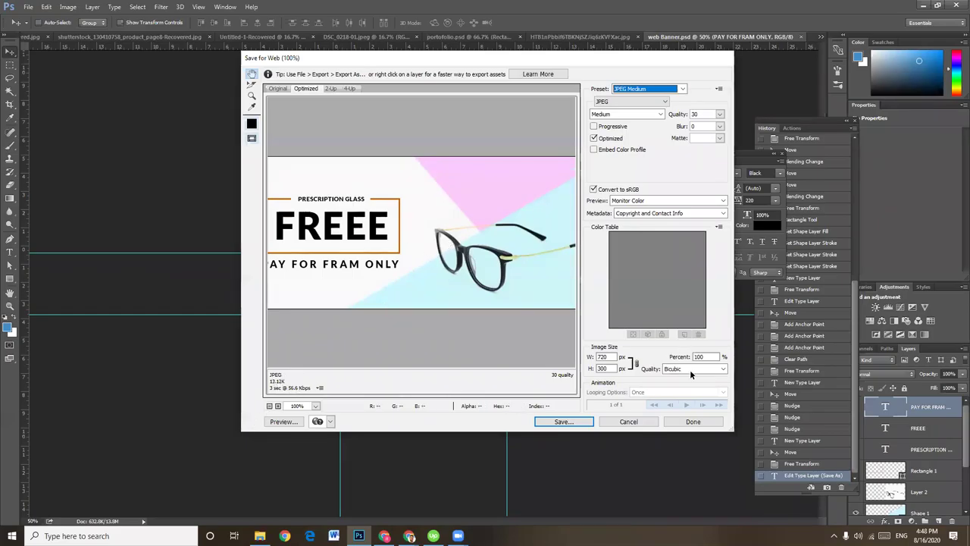
Save the optimized banner as web-Banner.jpg in Design (G:)\BANNER
{"action": "left_click", "coordinate": [563, 421]}
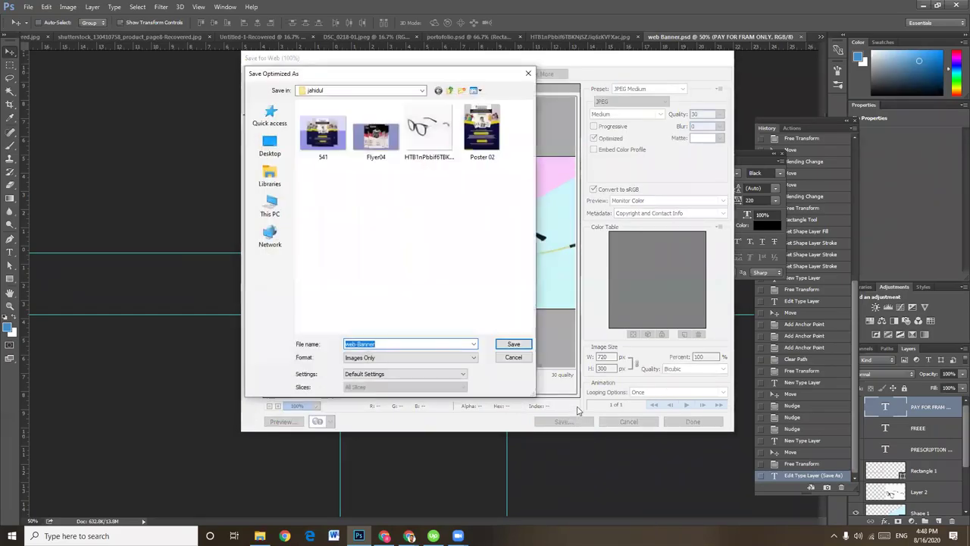
{"action": "left_click", "coordinate": [451, 91]}
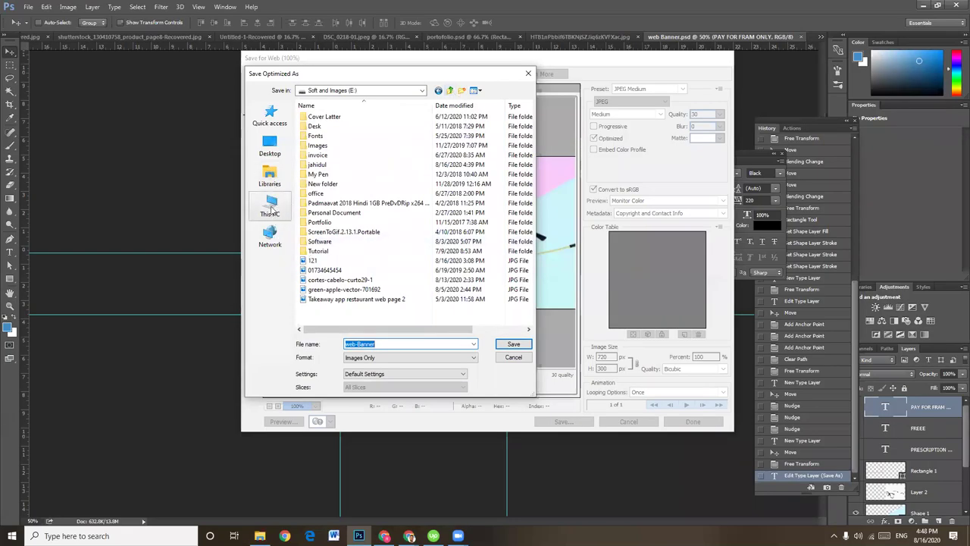
{"action": "left_click", "coordinate": [271, 205]}
{"action": "left_click", "coordinate": [456, 277]}
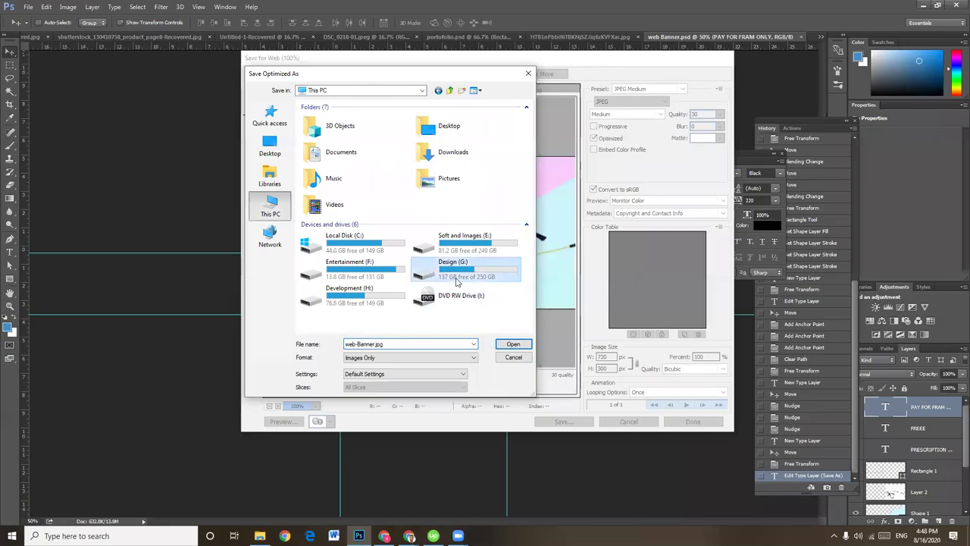
{"action": "double_click", "coordinate": [456, 276]}
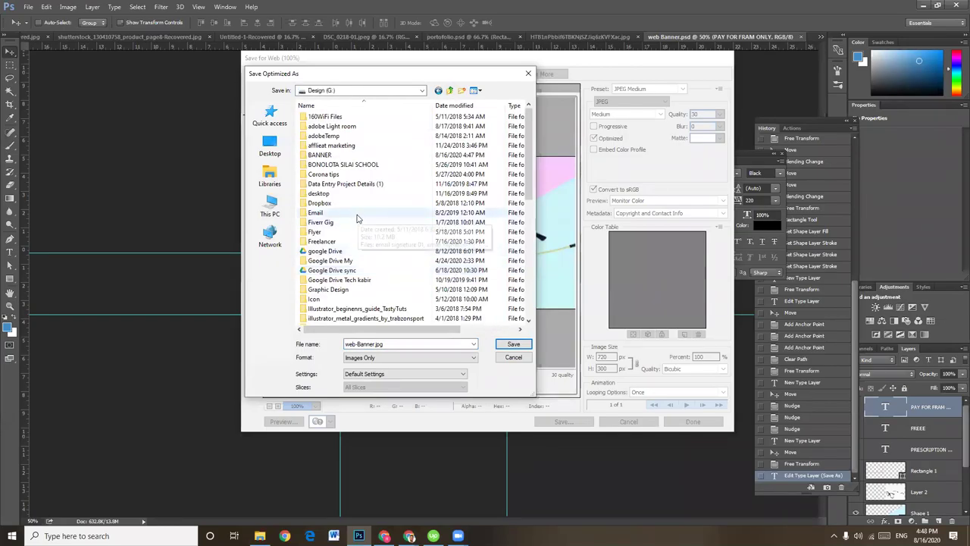
{"action": "key", "text": "b"}
{"action": "key", "text": "Down"}
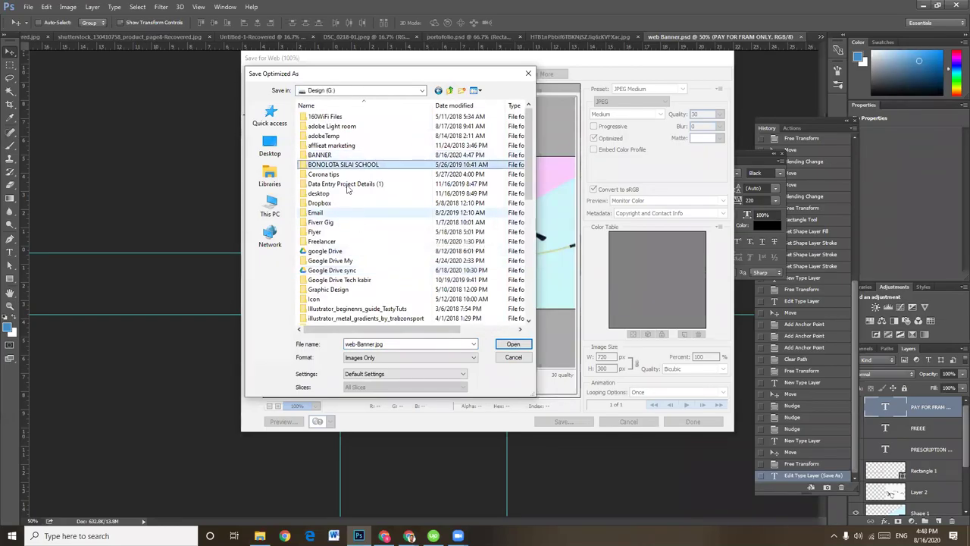
{"action": "double_click", "coordinate": [322, 155]}
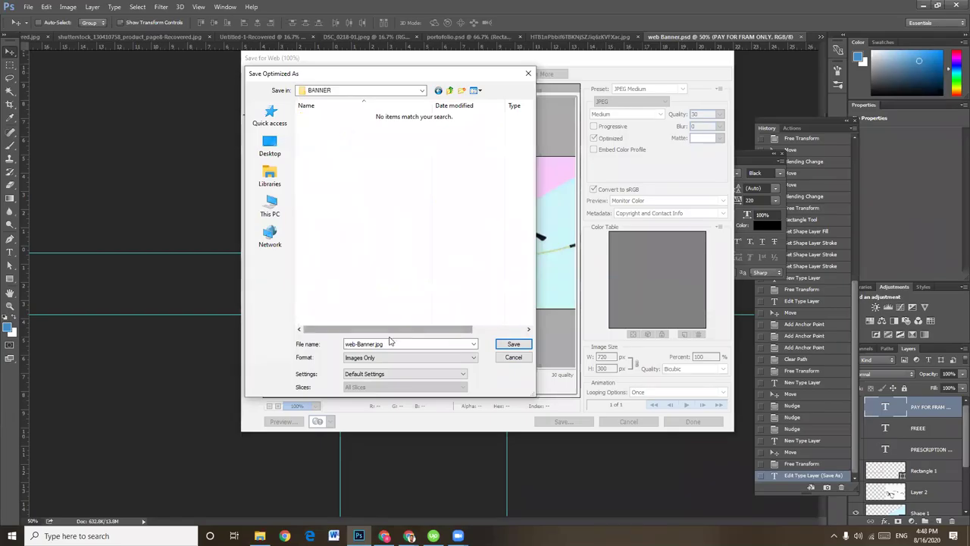
{"action": "left_click", "coordinate": [508, 345]}
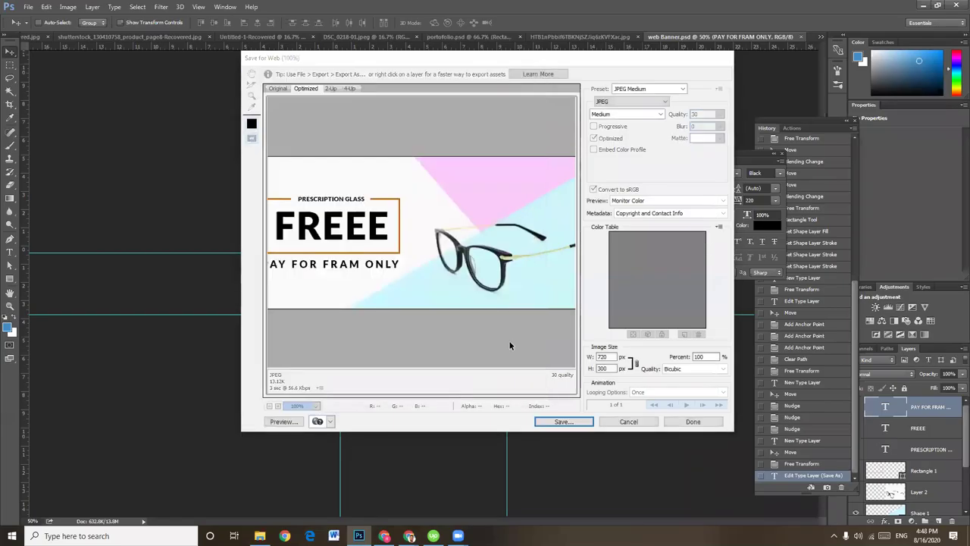
{"action": "left_click", "coordinate": [260, 536]}
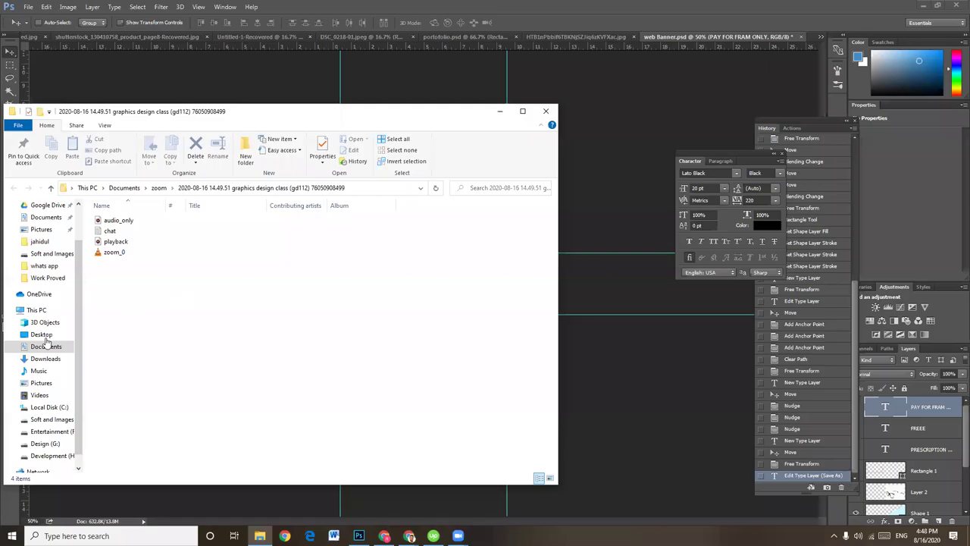
Find web-Banner among Quick access recent files and open its file location
{"action": "scroll", "coordinate": [46, 288], "scroll_direction": "up", "scroll_amount": 2}
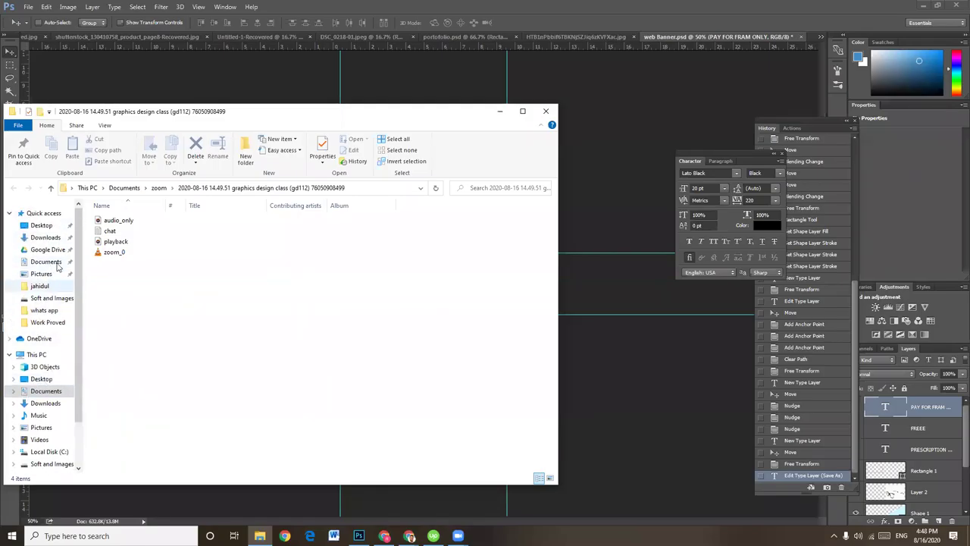
{"action": "left_click", "coordinate": [43, 213]}
{"action": "left_click", "coordinate": [140, 326]}
{"action": "right_click", "coordinate": [140, 325]}
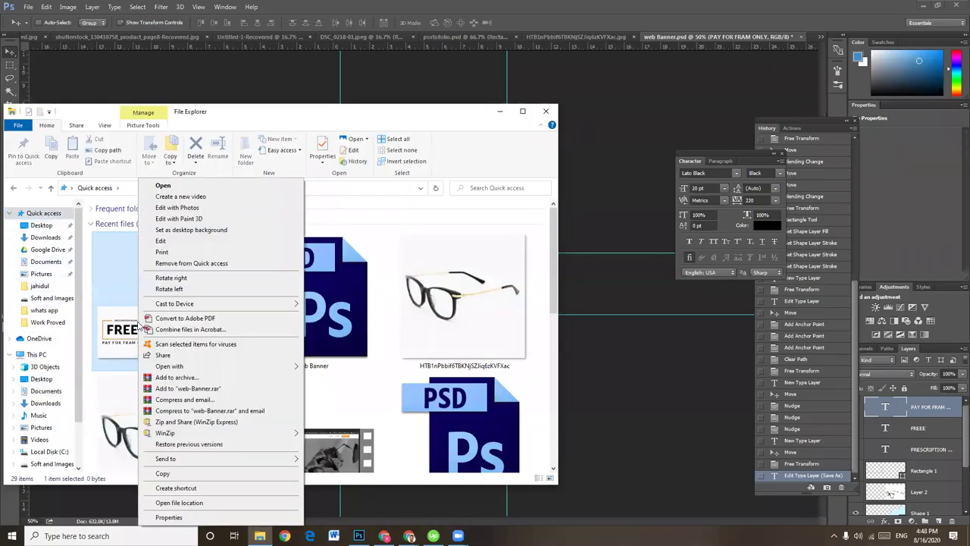
{"action": "left_click", "coordinate": [198, 503]}
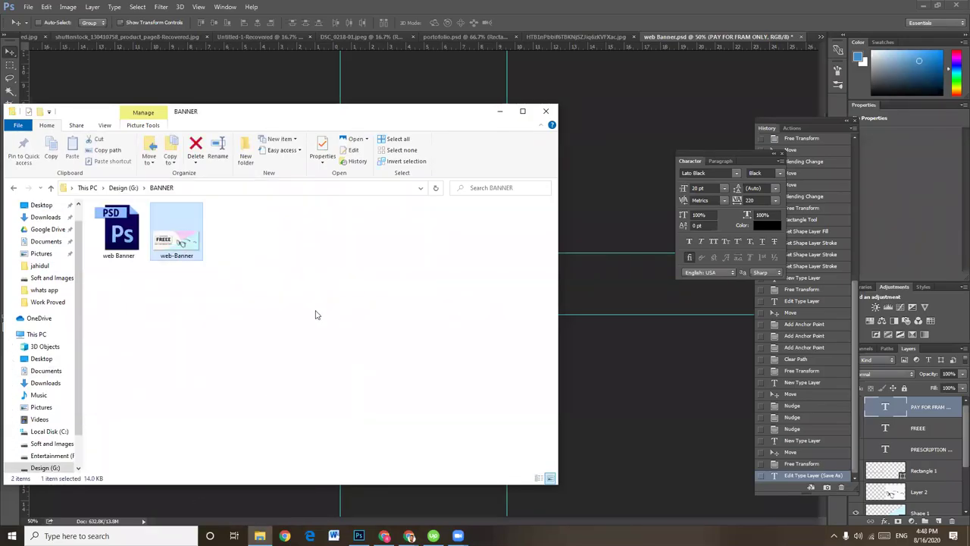
Open web-Banner.jpg from the BANNER folder in Windows Photos
{"action": "double_click", "coordinate": [193, 250]}
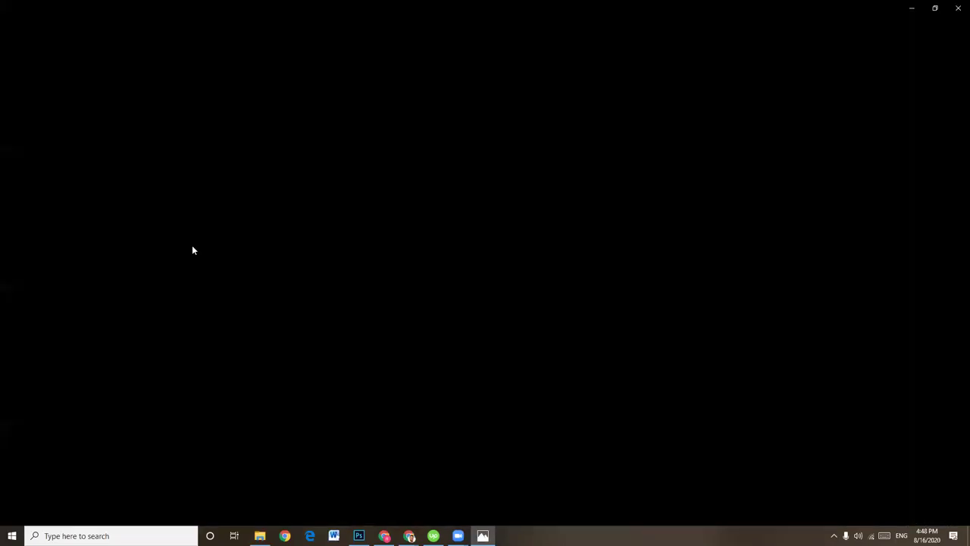